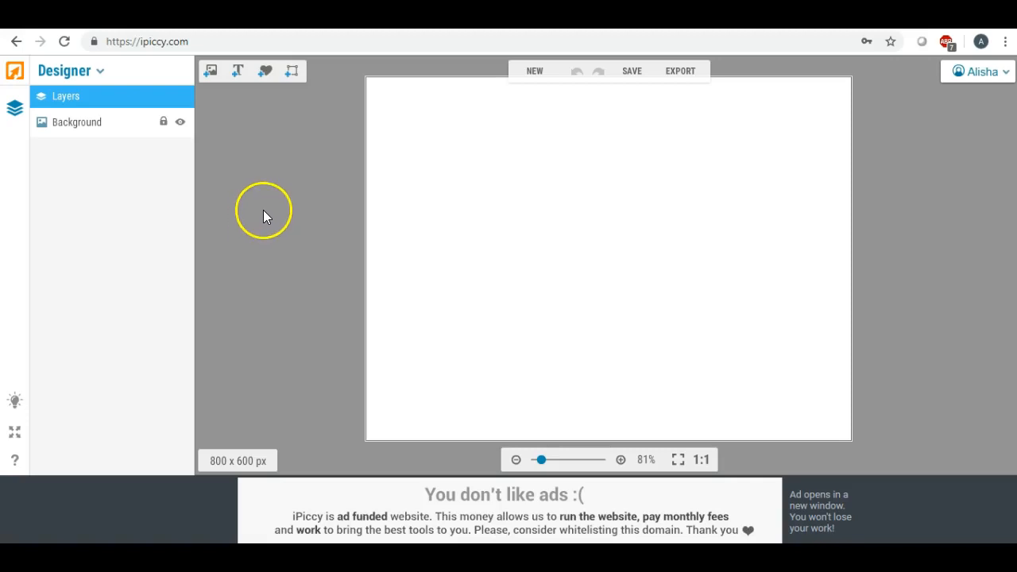
# Browse the Wreaths, Swirls, Dividers folder on the Desktop for uploadable design elements, then close the file dialog without choosing one
pyautogui.click(211, 73)
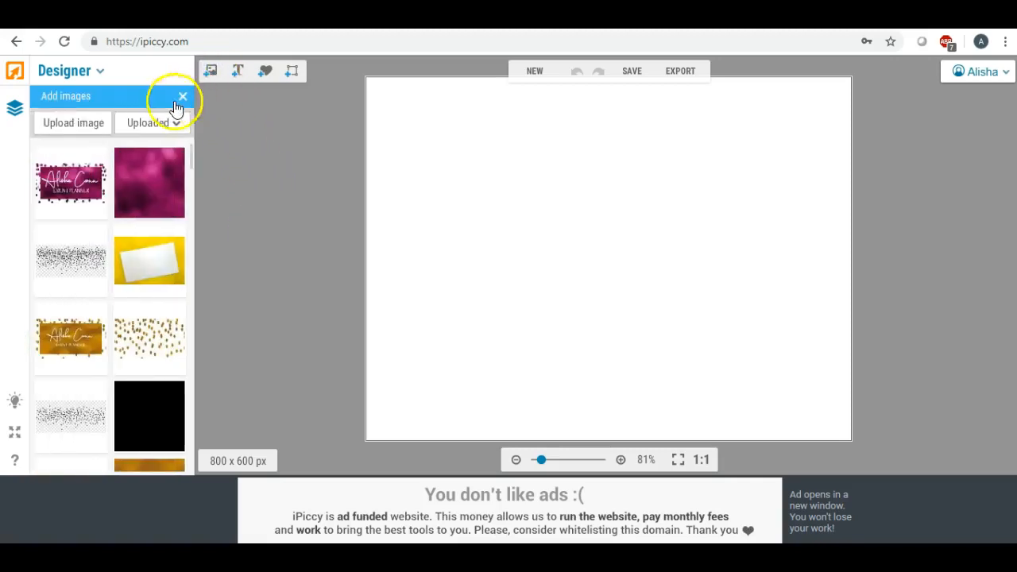
pyautogui.click(70, 125)
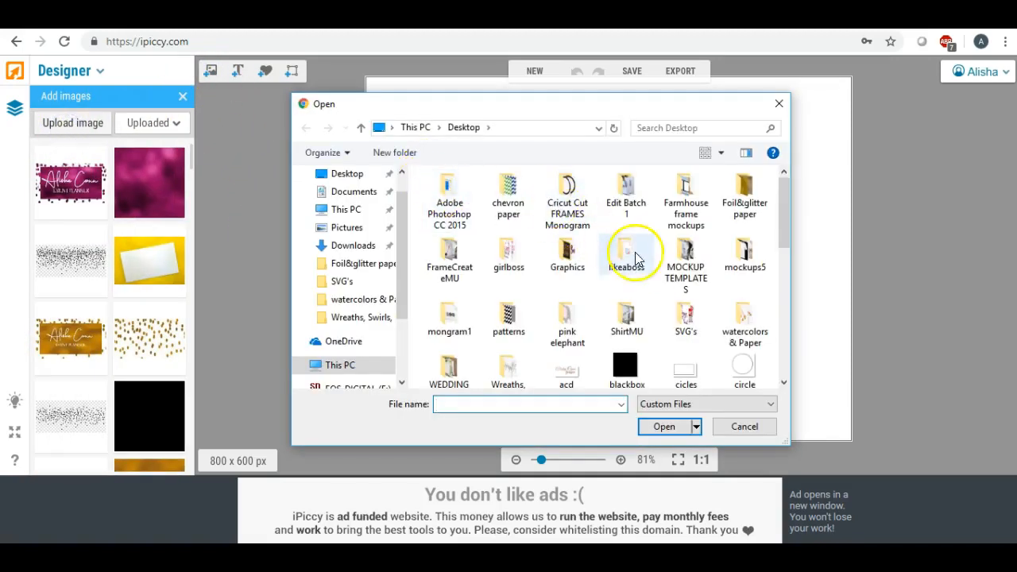
pyautogui.scroll(-3, 628, 262)
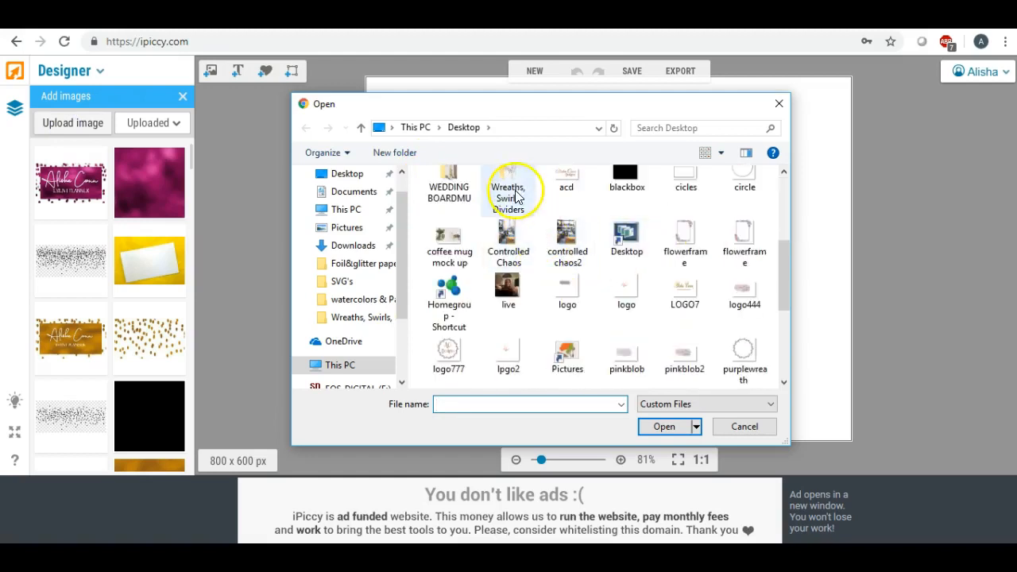
pyautogui.doubleClick(517, 193)
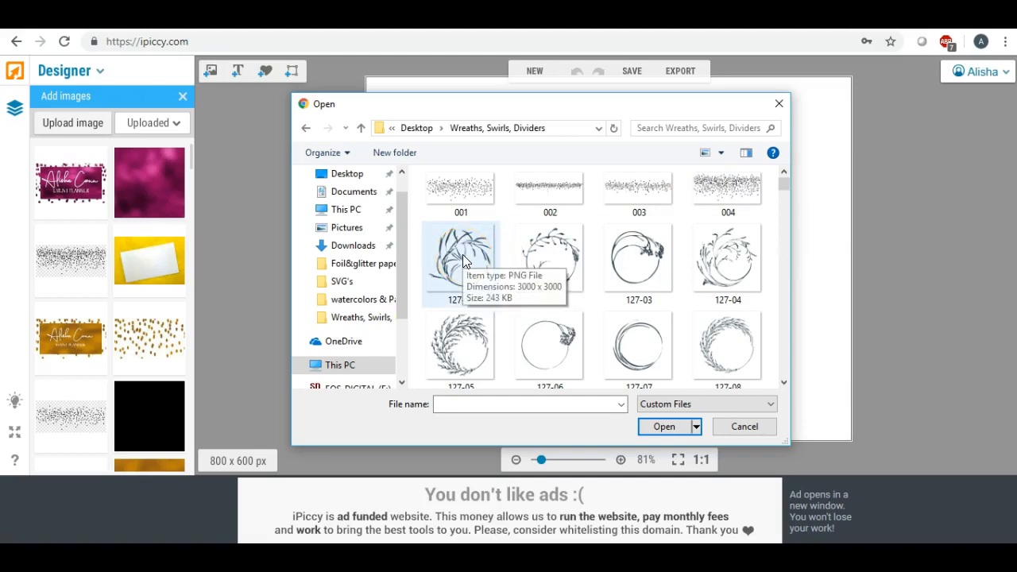
pyautogui.scroll(-1, 529, 291)
pyautogui.scroll(-1, 528, 293)
pyautogui.scroll(-2, 529, 292)
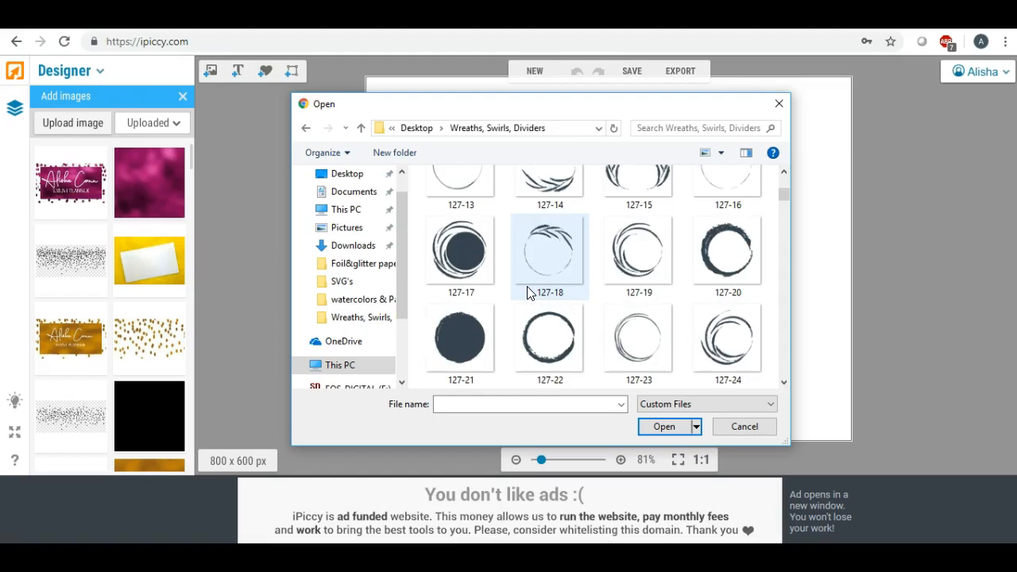
pyautogui.scroll(-1, 711, 336)
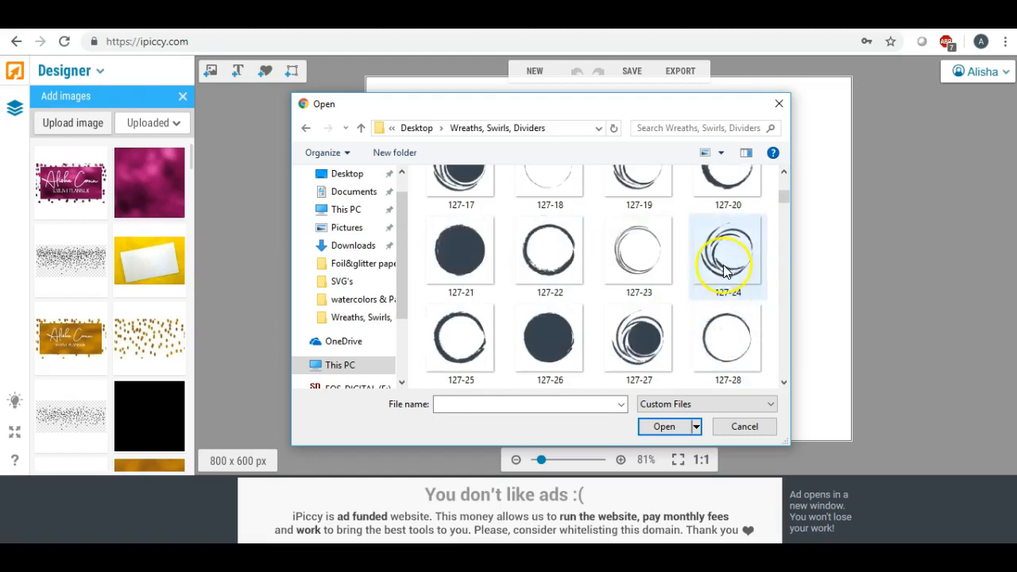
pyautogui.scroll(-1, 527, 307)
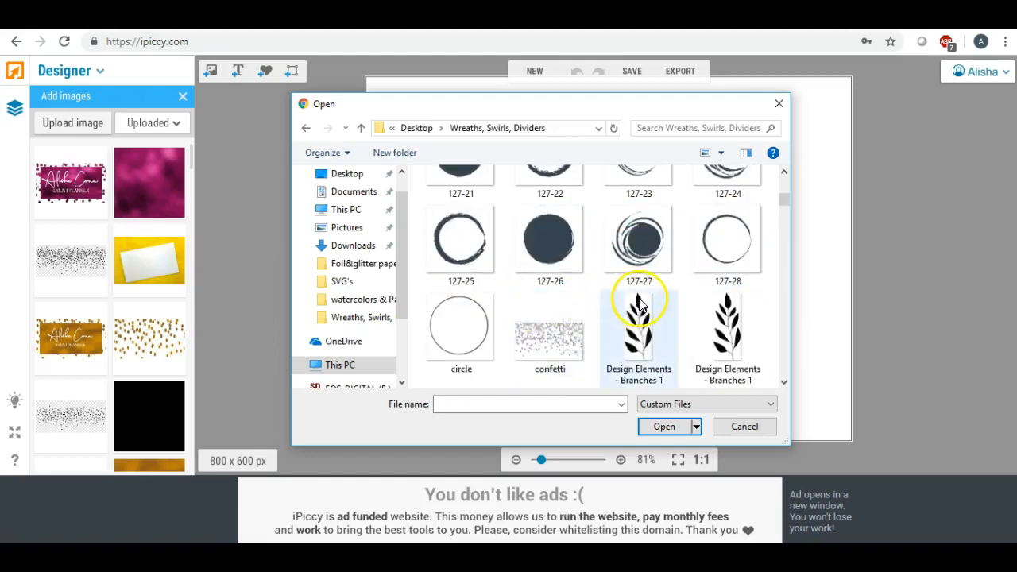
pyautogui.scroll(-2, 640, 301)
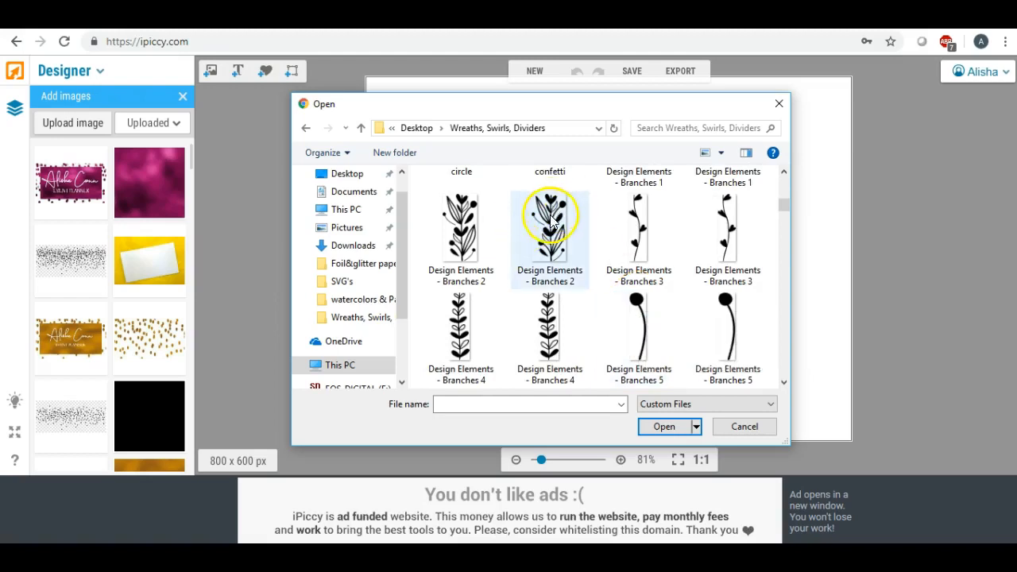
pyautogui.scroll(-2, 552, 294)
pyautogui.scroll(-3, 554, 299)
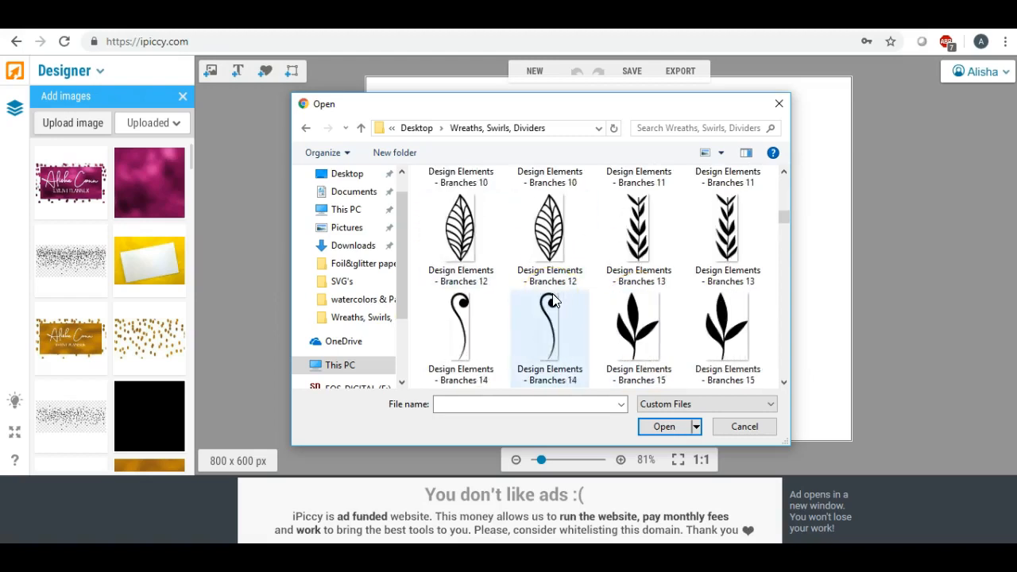
pyautogui.scroll(-6, 550, 294)
pyautogui.scroll(1, 548, 291)
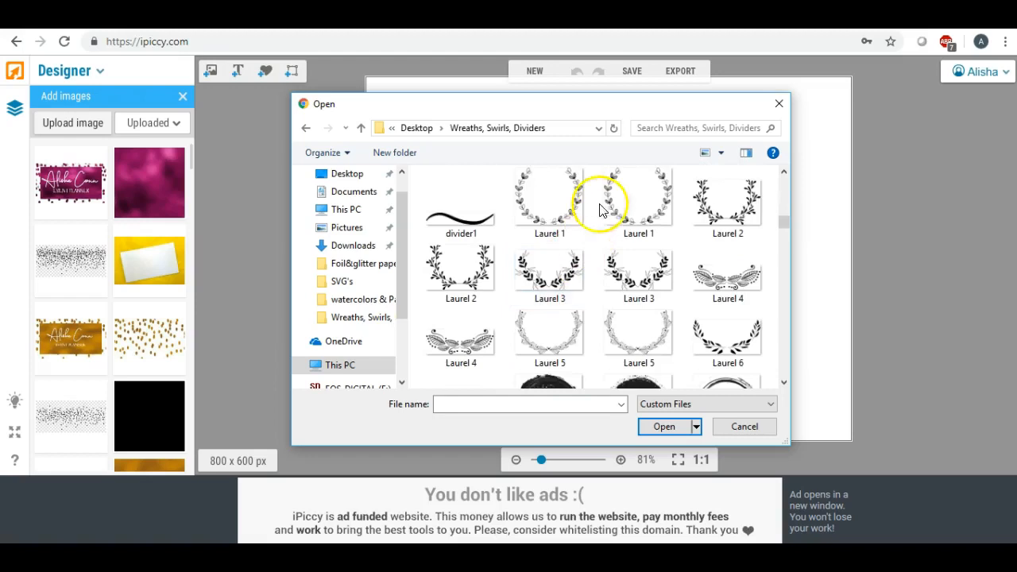
pyautogui.scroll(-2, 639, 273)
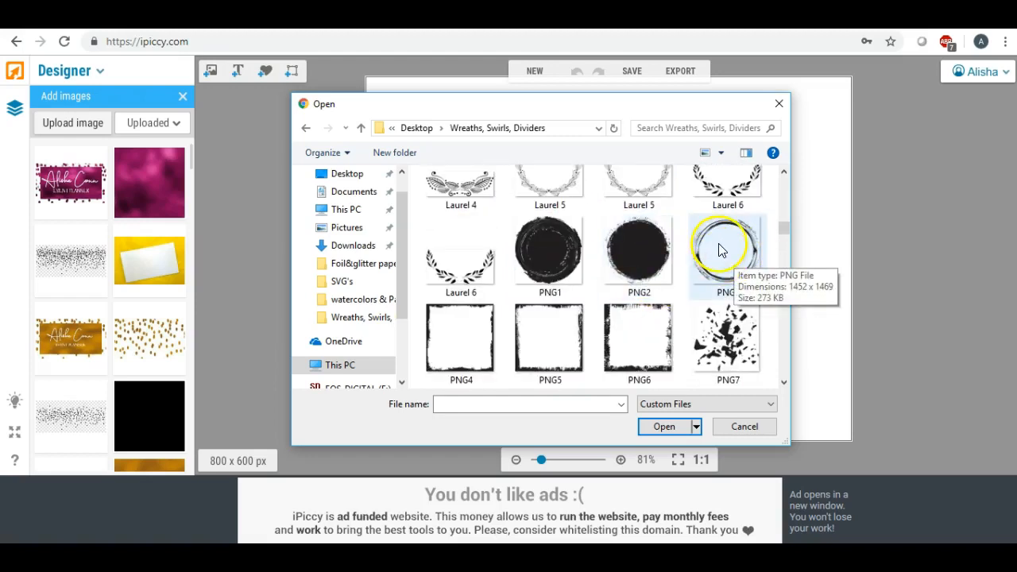
pyautogui.scroll(-3, 627, 332)
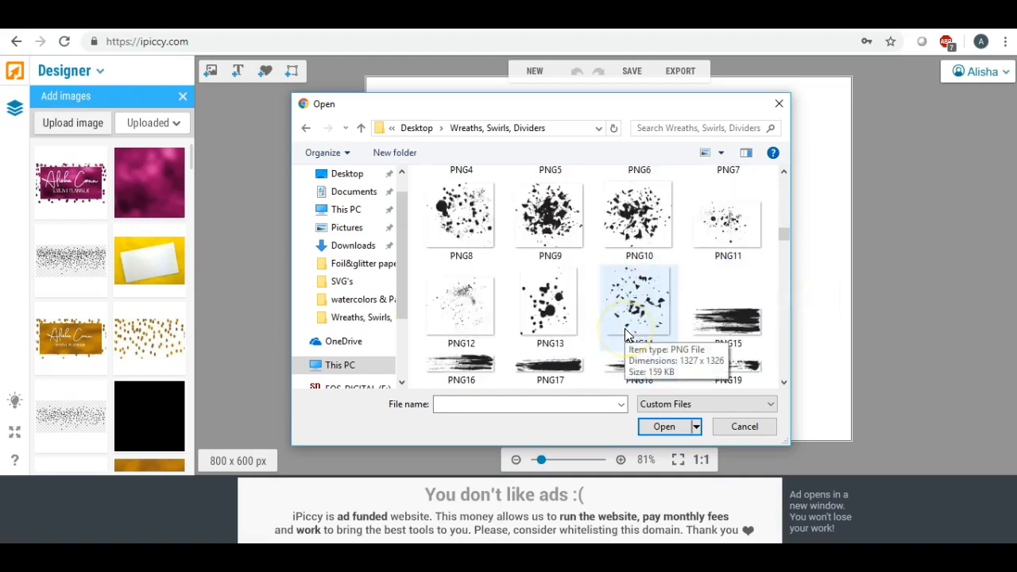
pyautogui.scroll(-5, 627, 332)
pyautogui.scroll(-10, 627, 332)
pyautogui.scroll(-12, 626, 332)
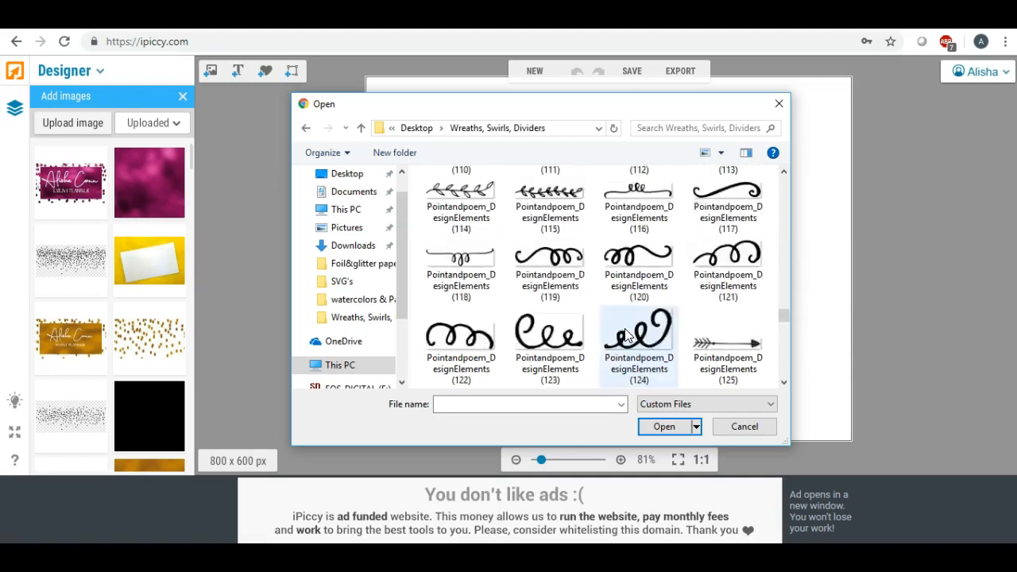
pyautogui.scroll(-2, 627, 332)
pyautogui.click(779, 103)
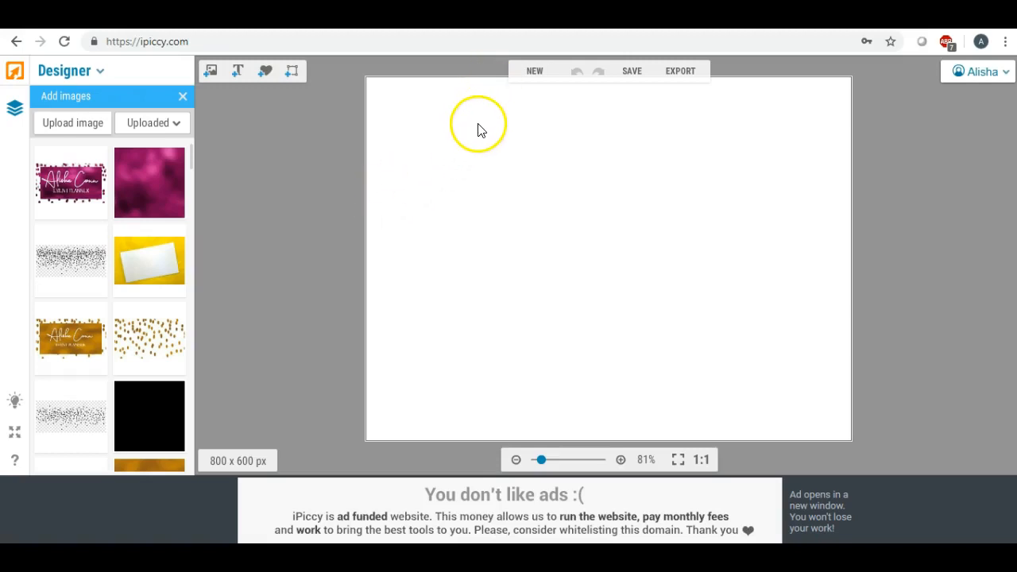
# Add a solid hexagon from the Geometric stickers, enlarge it to fill most of the canvas and centre it
pyautogui.click(266, 73)
pyautogui.click(104, 128)
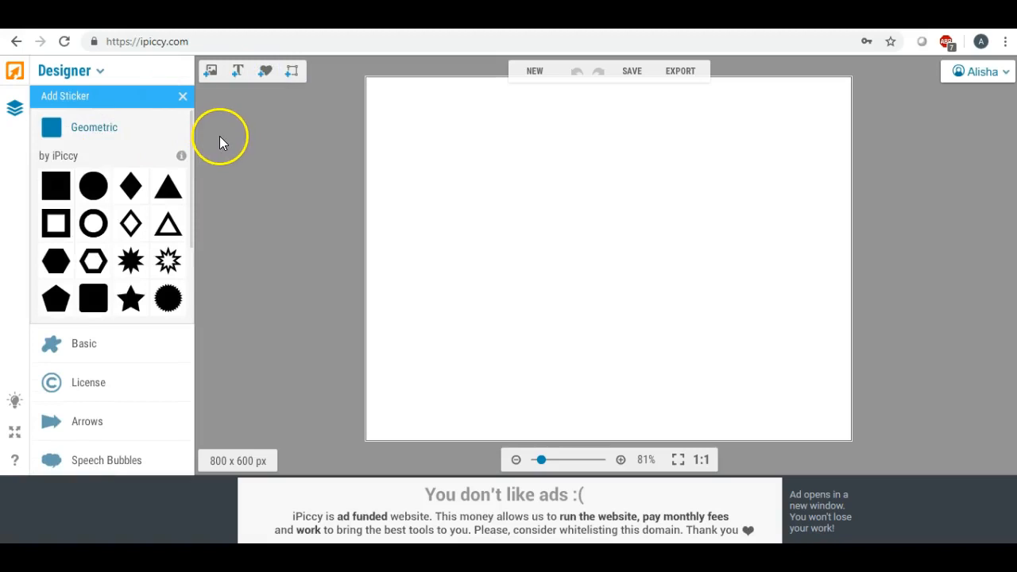
pyautogui.click(56, 263)
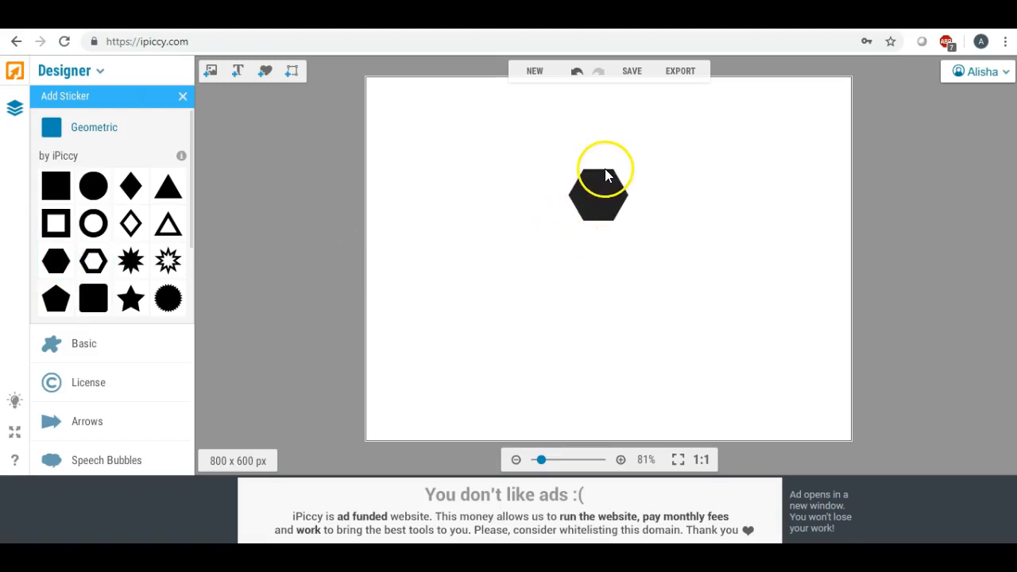
pyautogui.click(599, 195)
pyautogui.moveTo(569, 221); pyautogui.dragTo(451, 321)
pyautogui.moveTo(545, 238); pyautogui.dragTo(624, 199)
pyautogui.moveTo(529, 284); pyautogui.dragTo(574, 262)
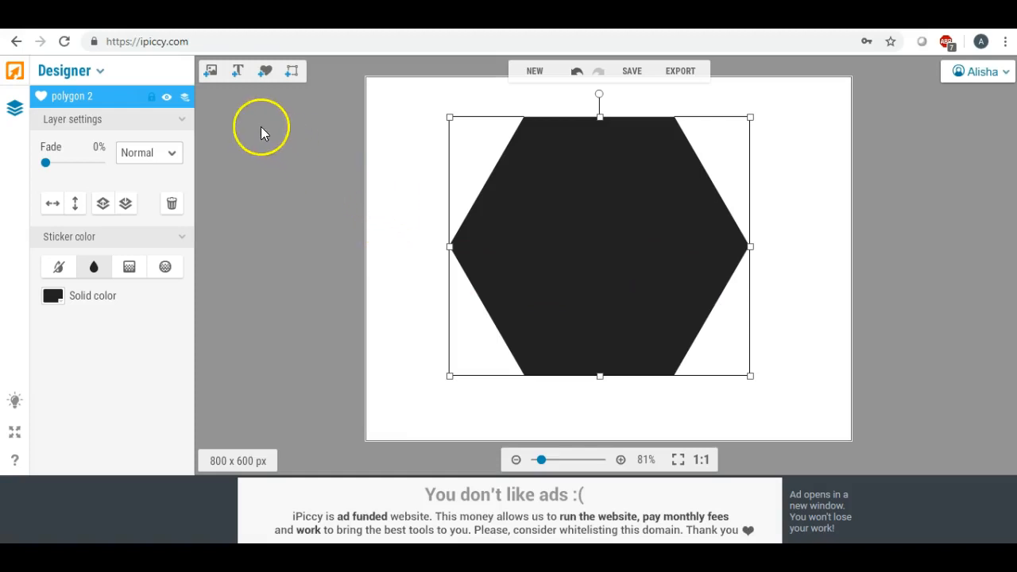
# Add a second solid hexagon sticker beside the large black one and set its solid color to white
pyautogui.click(210, 76)
pyautogui.click(264, 72)
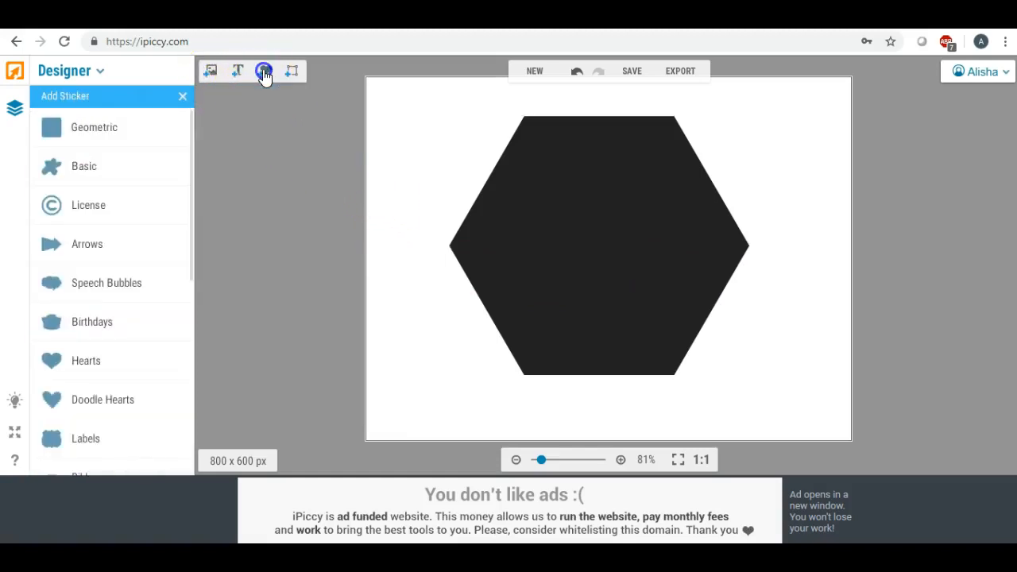
pyautogui.click(113, 129)
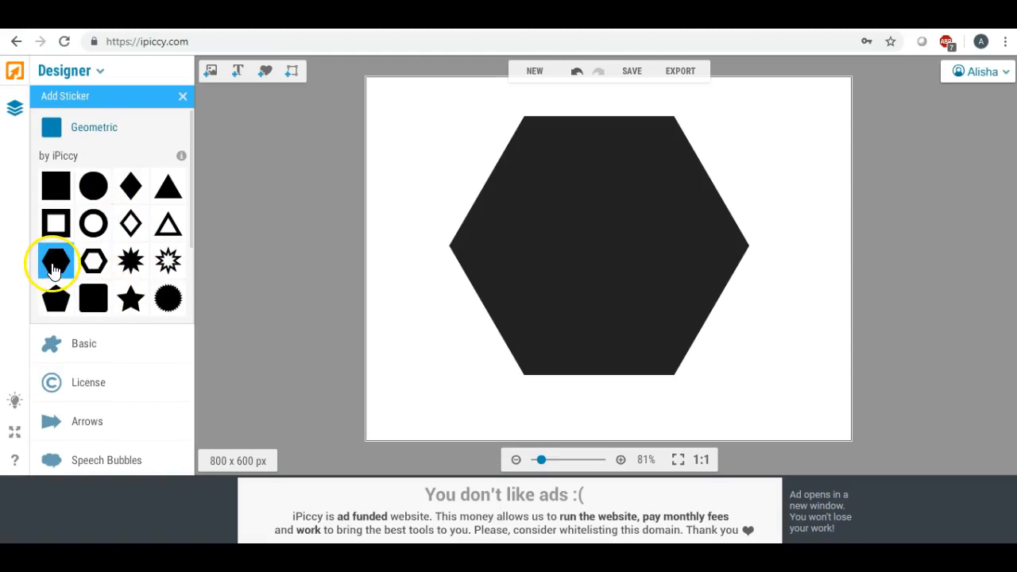
pyautogui.moveTo(49, 265); pyautogui.dragTo(422, 159)
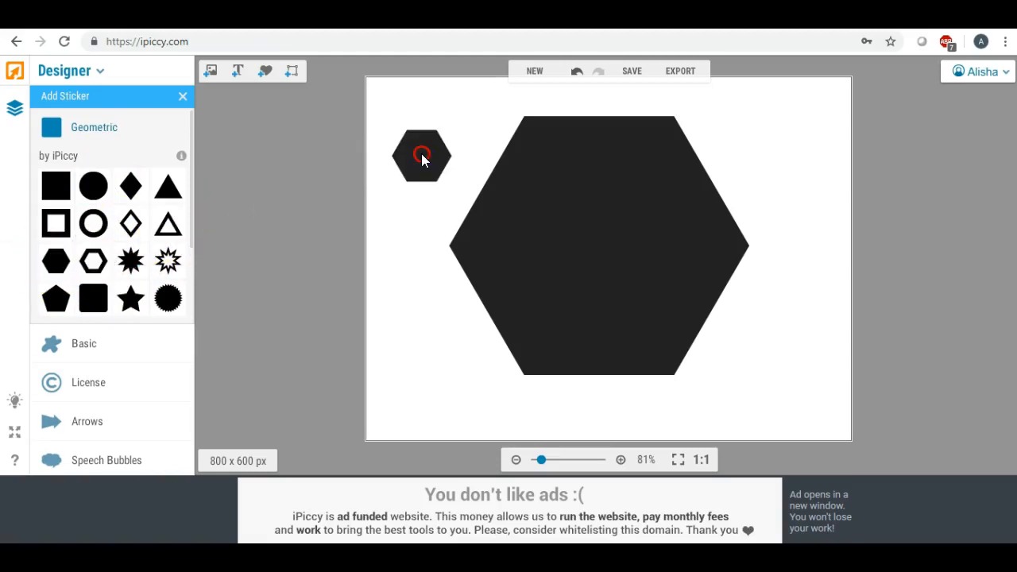
pyautogui.rightClick(421, 160)
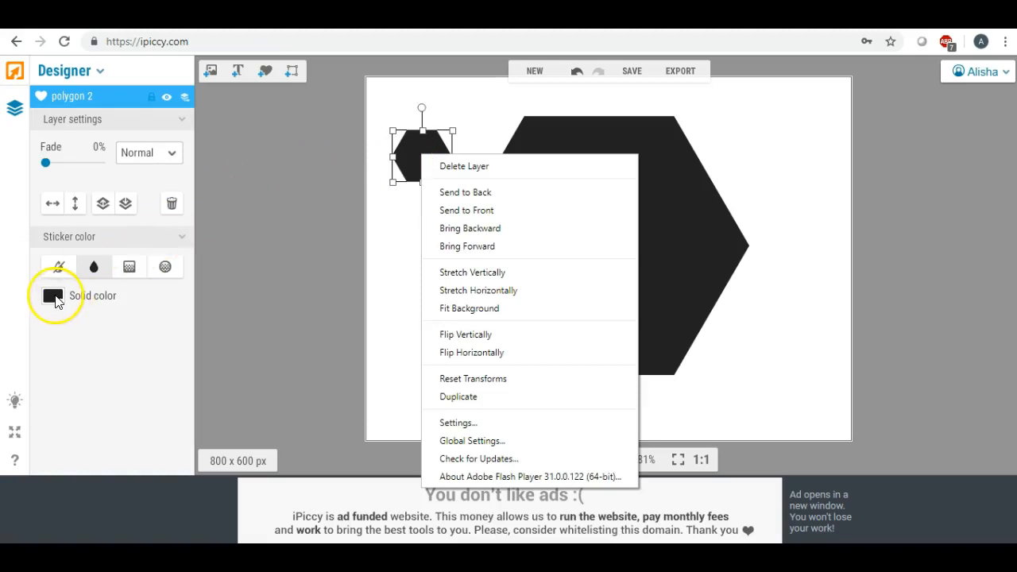
pyautogui.click(52, 296)
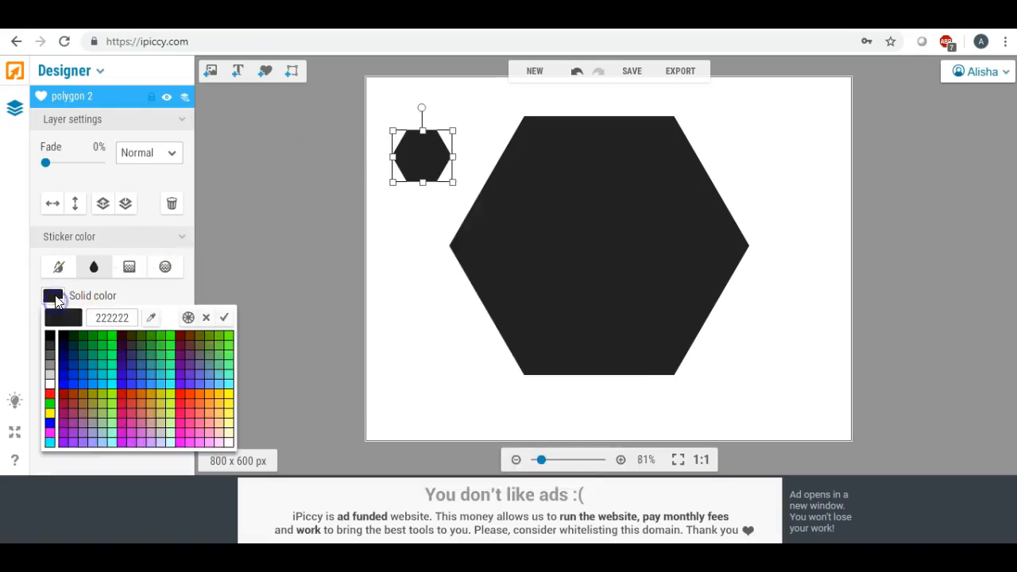
pyautogui.click(49, 387)
# Enlarge the white hexagon and align it over the black one so only a thin, even black outline shows
pyautogui.moveTo(426, 155); pyautogui.dragTo(551, 186)
pyautogui.moveTo(584, 215); pyautogui.dragTo(826, 486)
pyautogui.moveTo(663, 275); pyautogui.dragTo(617, 247)
pyautogui.moveTo(460, 124); pyautogui.dragTo(464, 128)
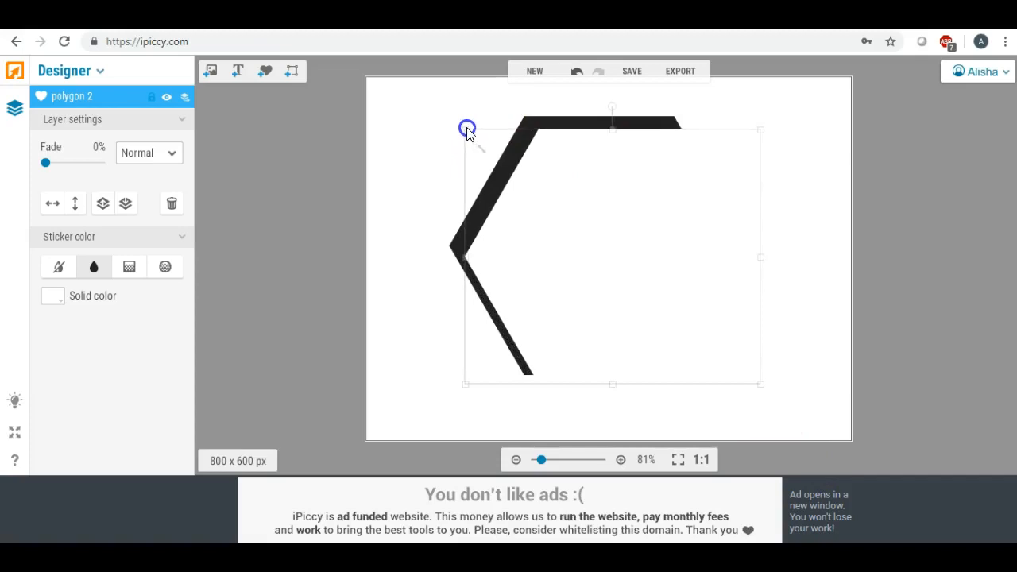
pyautogui.moveTo(617, 191); pyautogui.dragTo(604, 177)
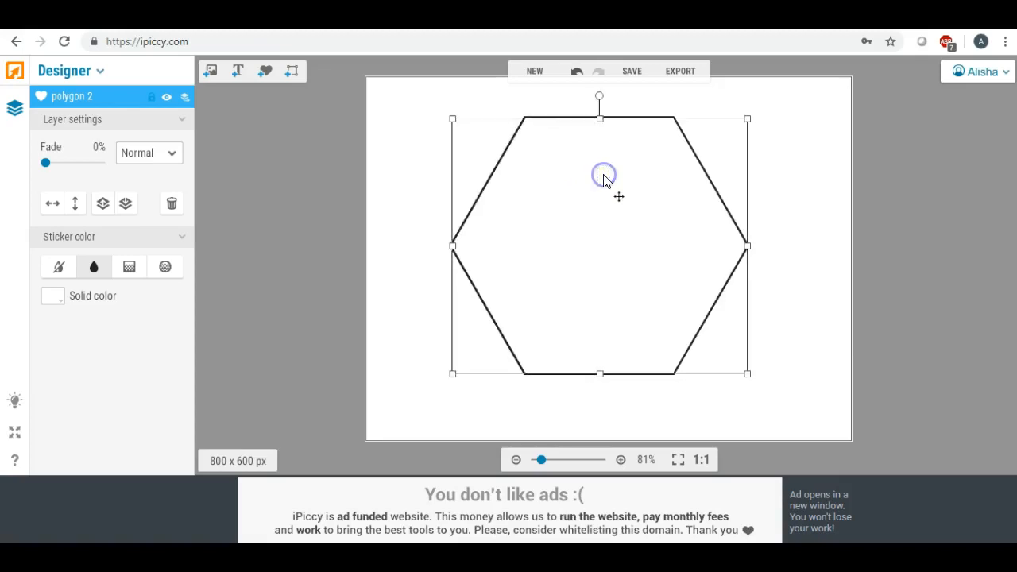
pyautogui.click(415, 150)
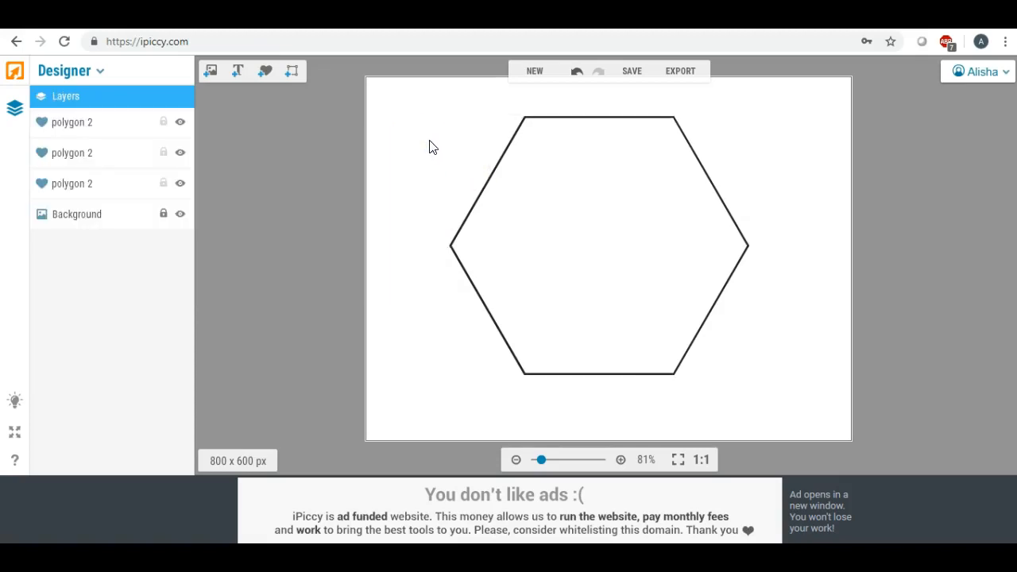
pyautogui.click(603, 257)
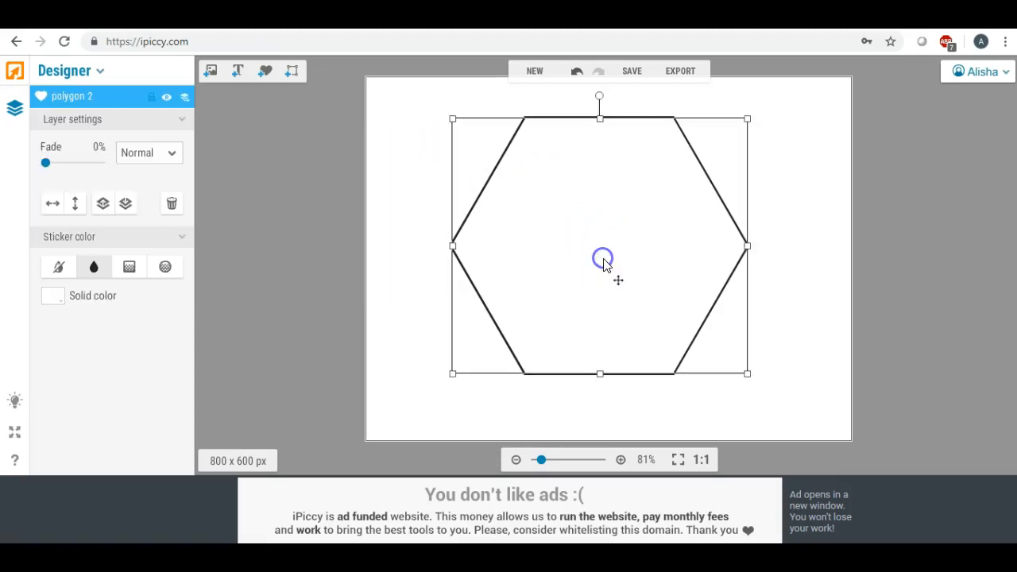
pyautogui.moveTo(601, 377); pyautogui.dragTo(604, 373)
pyautogui.click(422, 336)
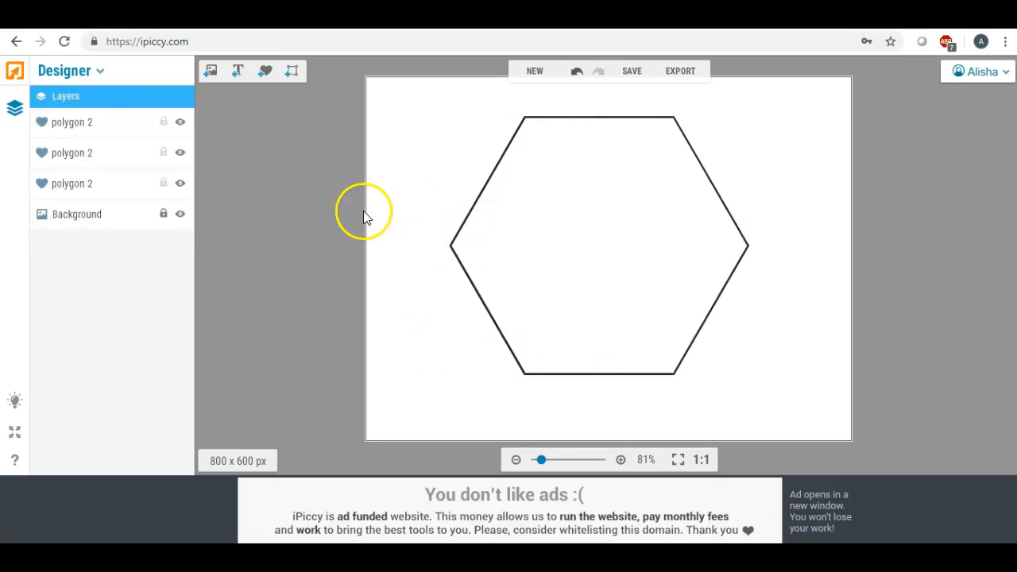
# Export the design to the photo editor and crop it closely around the hexagon outline to 529 x 484 px
pyautogui.click(682, 73)
pyautogui.click(587, 309)
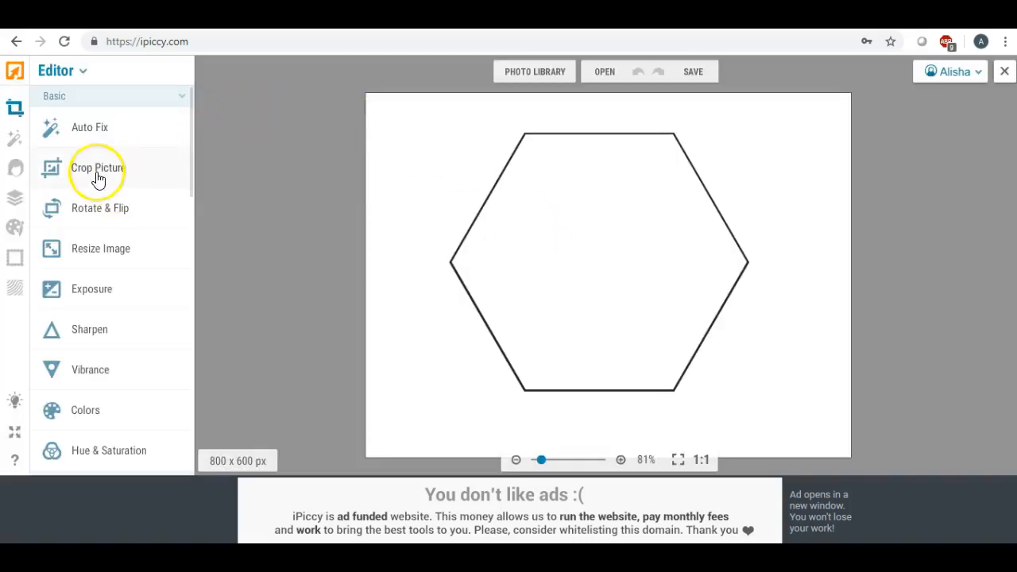
pyautogui.click(96, 169)
pyautogui.moveTo(561, 243); pyautogui.dragTo(524, 192)
pyautogui.moveTo(704, 215); pyautogui.dragTo(755, 221)
pyautogui.moveTo(594, 317); pyautogui.dragTo(617, 416)
pyautogui.moveTo(435, 263); pyautogui.dragTo(449, 263)
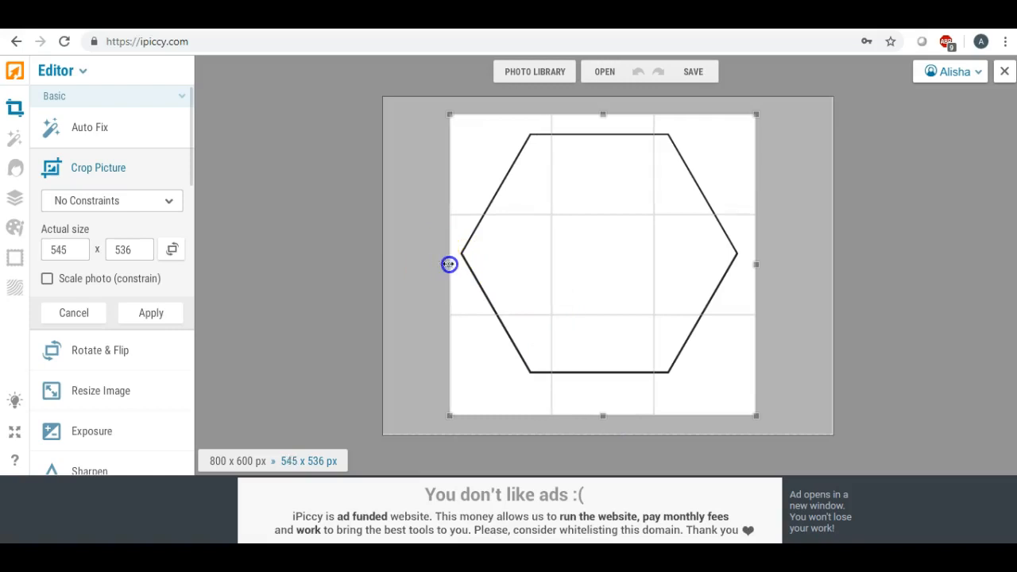
pyautogui.moveTo(755, 264); pyautogui.dragTo(747, 265)
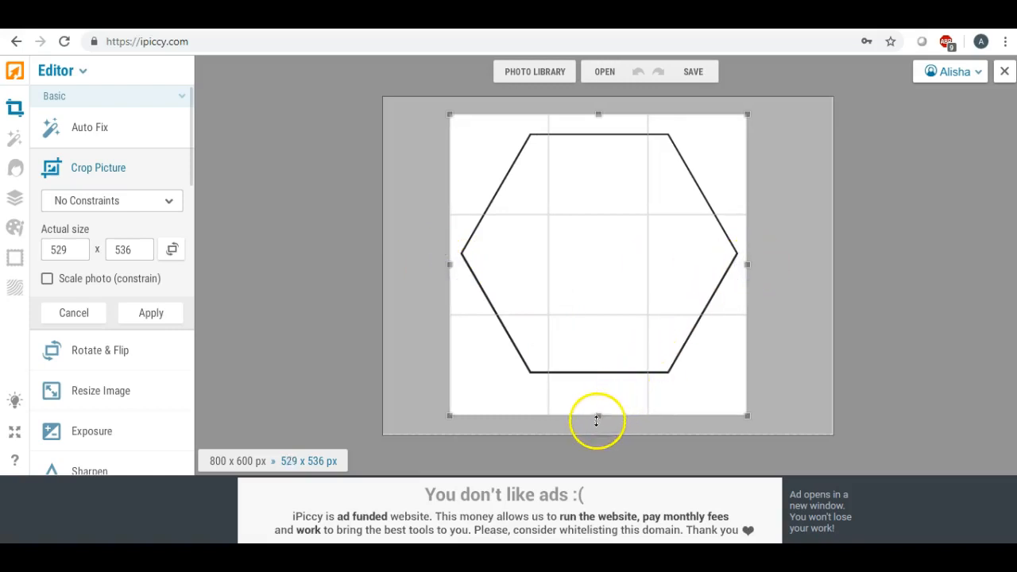
pyautogui.moveTo(597, 415); pyautogui.dragTo(598, 392)
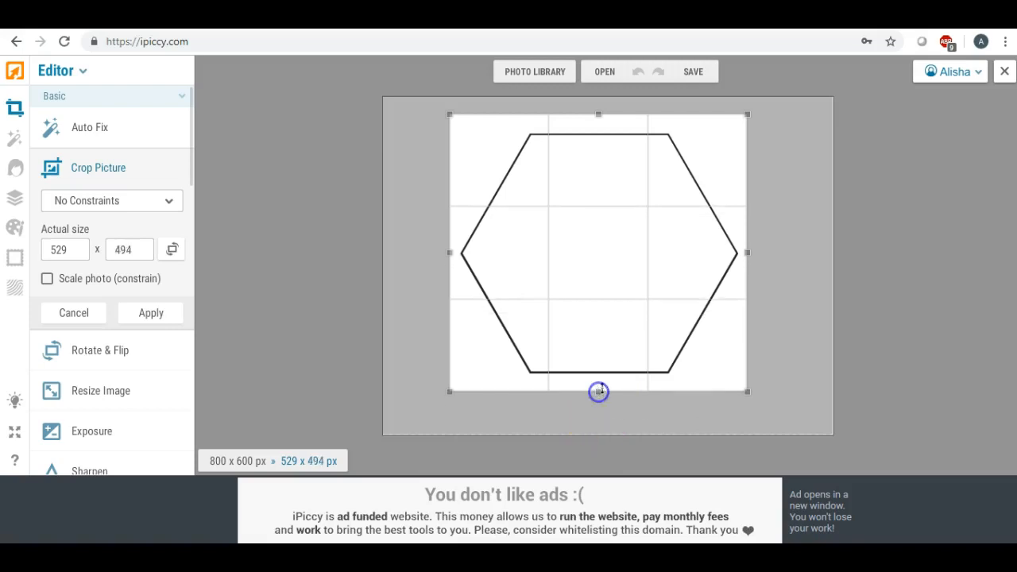
pyautogui.moveTo(598, 113); pyautogui.dragTo(599, 120)
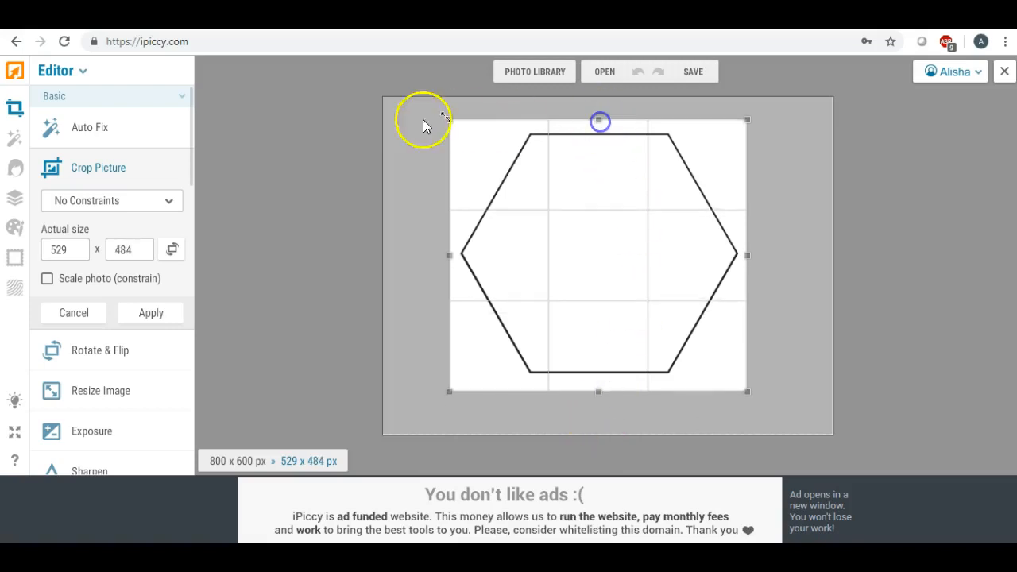
pyautogui.click(151, 313)
# Save the cropped image to the Desktop as hexagon in .jpg format at Highest quality and close the photo
pyautogui.click(691, 71)
pyautogui.click(691, 101)
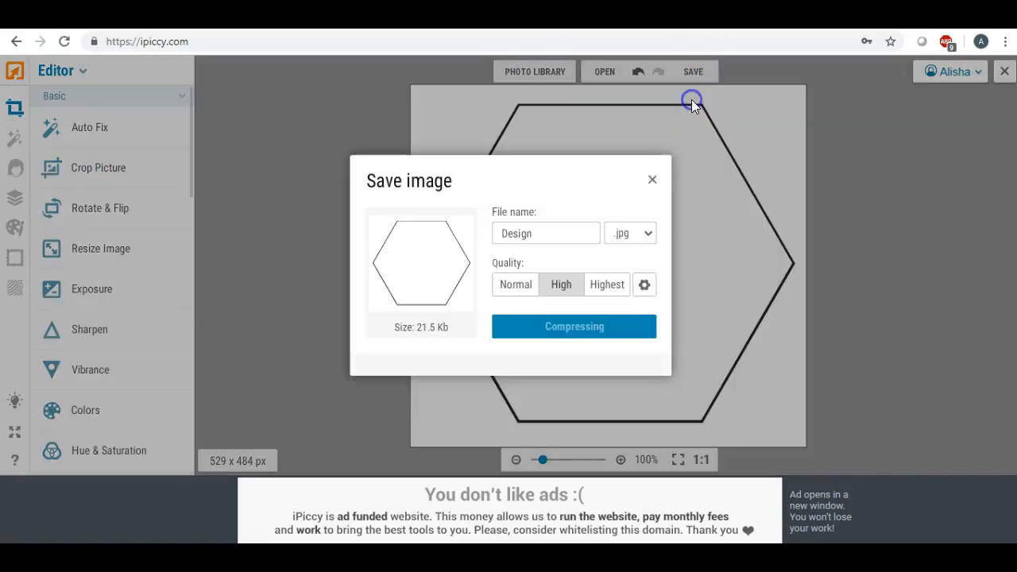
pyautogui.click(608, 285)
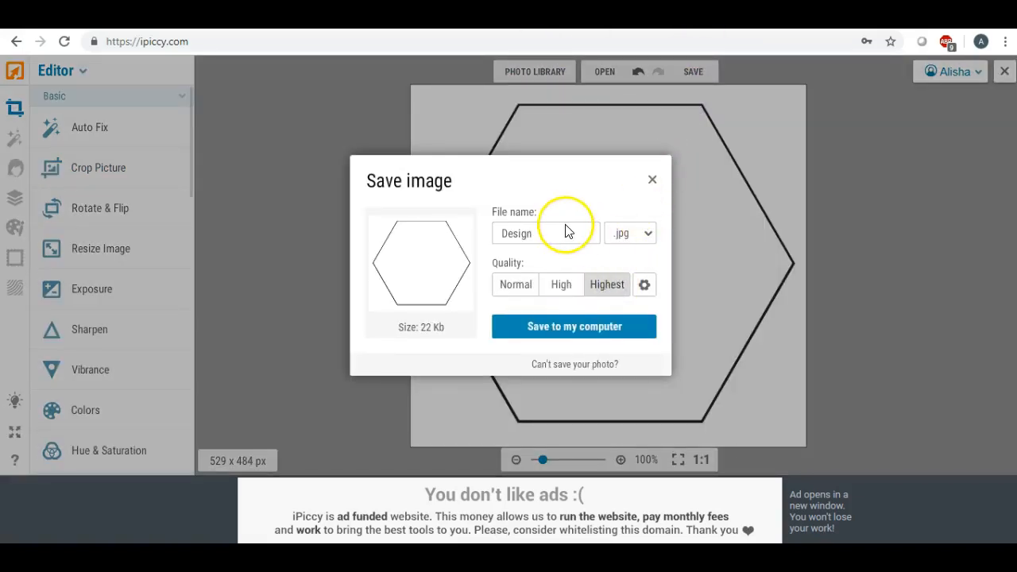
pyautogui.moveTo(547, 231); pyautogui.dragTo(435, 231)
pyautogui.write('hexago')
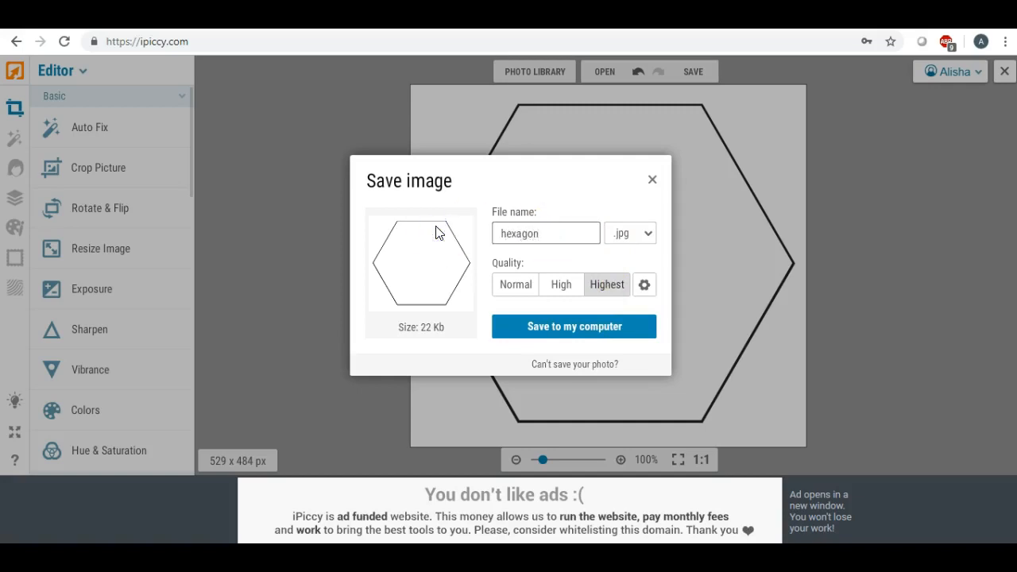
pyautogui.click(545, 325)
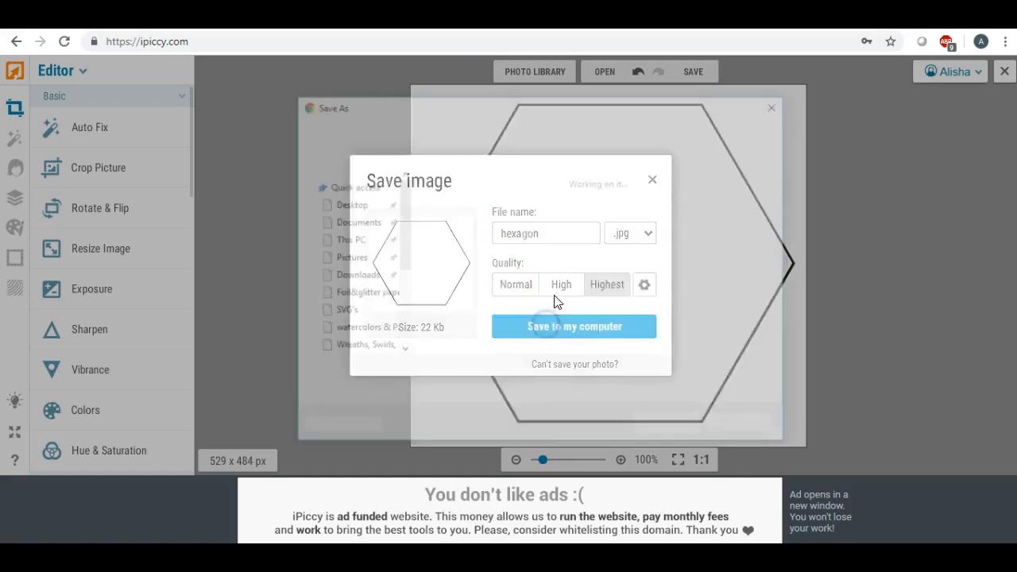
pyautogui.click(346, 203)
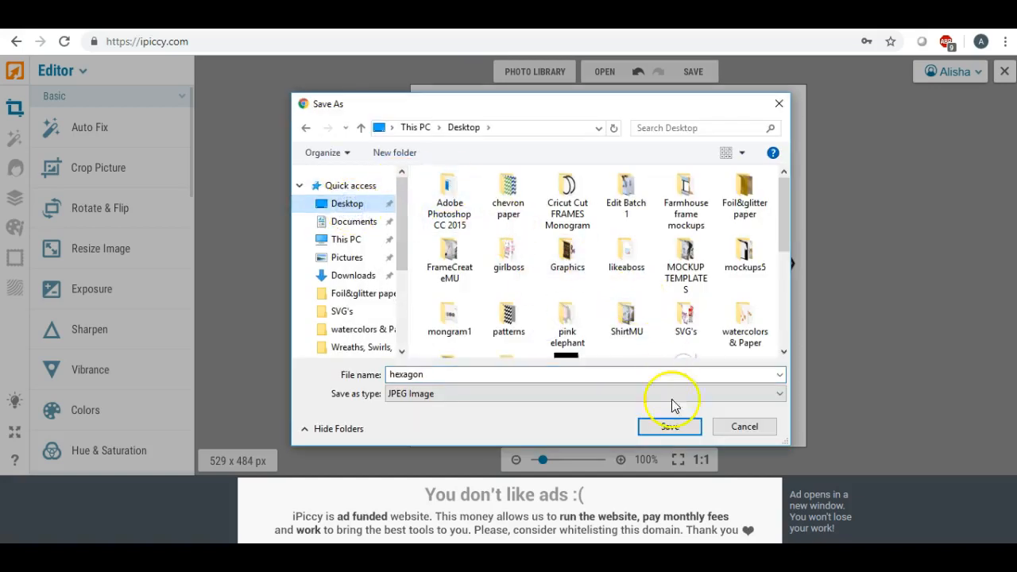
pyautogui.click(659, 426)
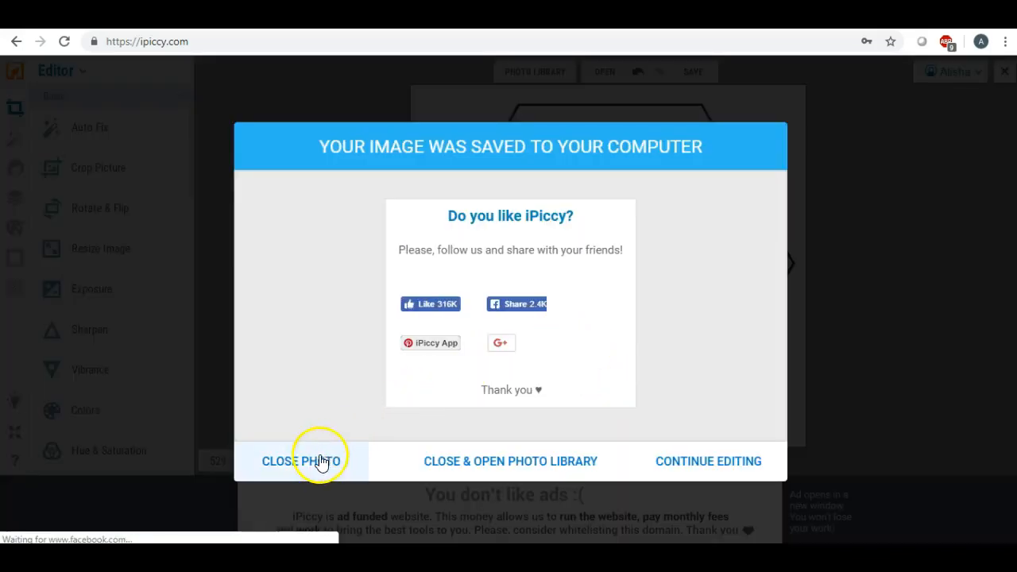
pyautogui.click(317, 465)
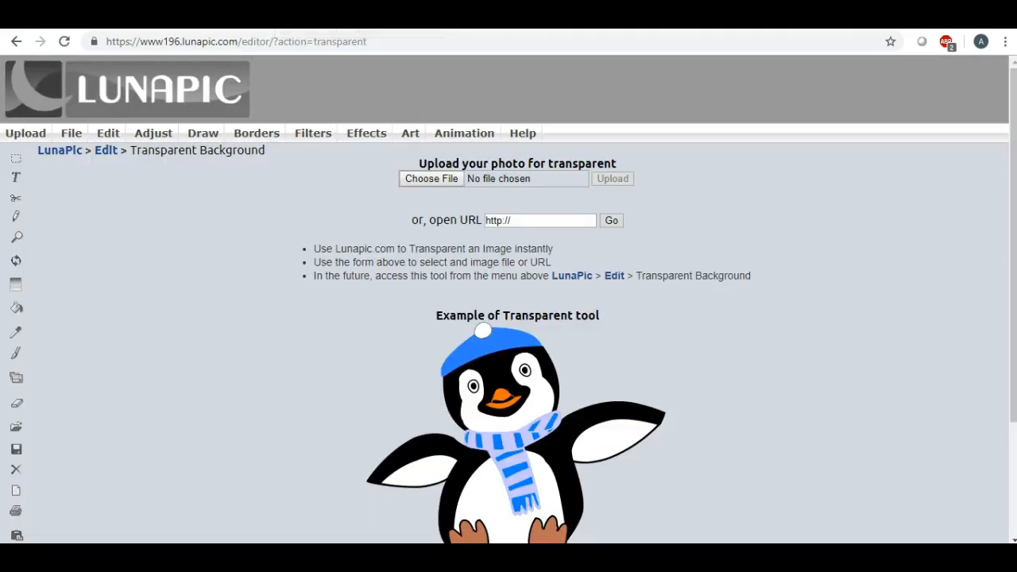
# In LunaPic, upload the hexagon image from the Desktop to the Transparent Background tool
pyautogui.moveTo(449, 133)
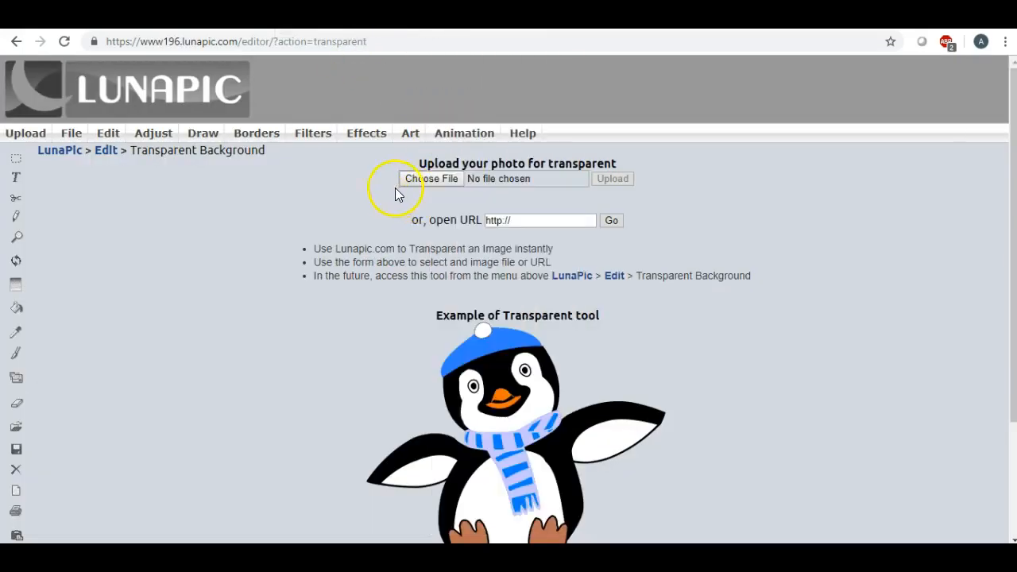
pyautogui.click(430, 179)
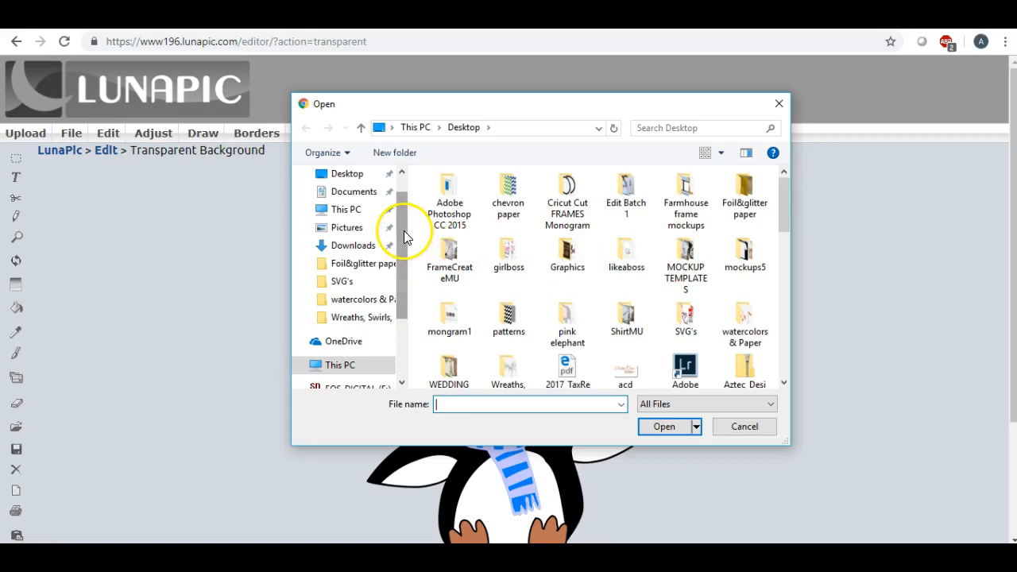
pyautogui.click(337, 172)
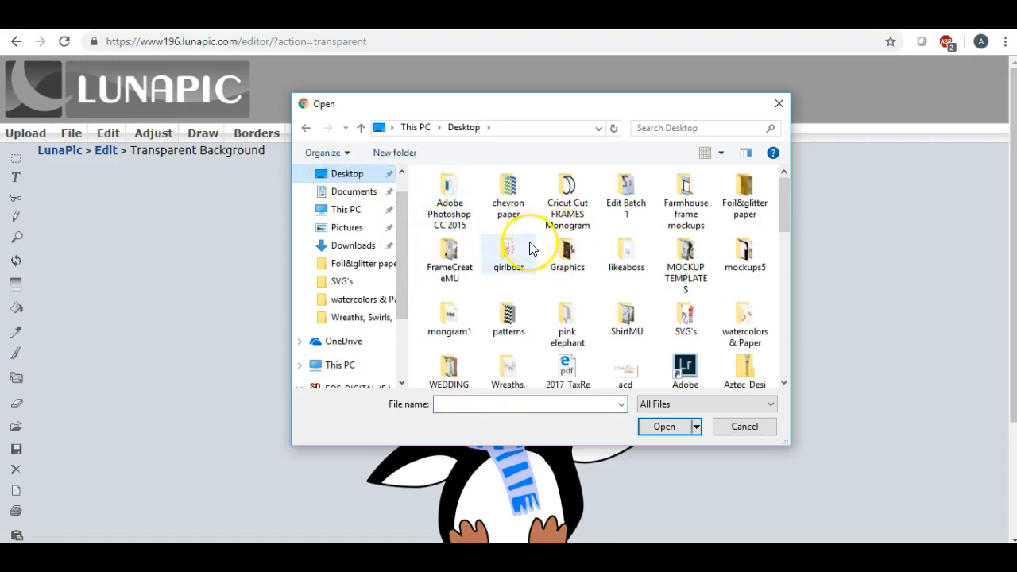
pyautogui.scroll(-3, 520, 242)
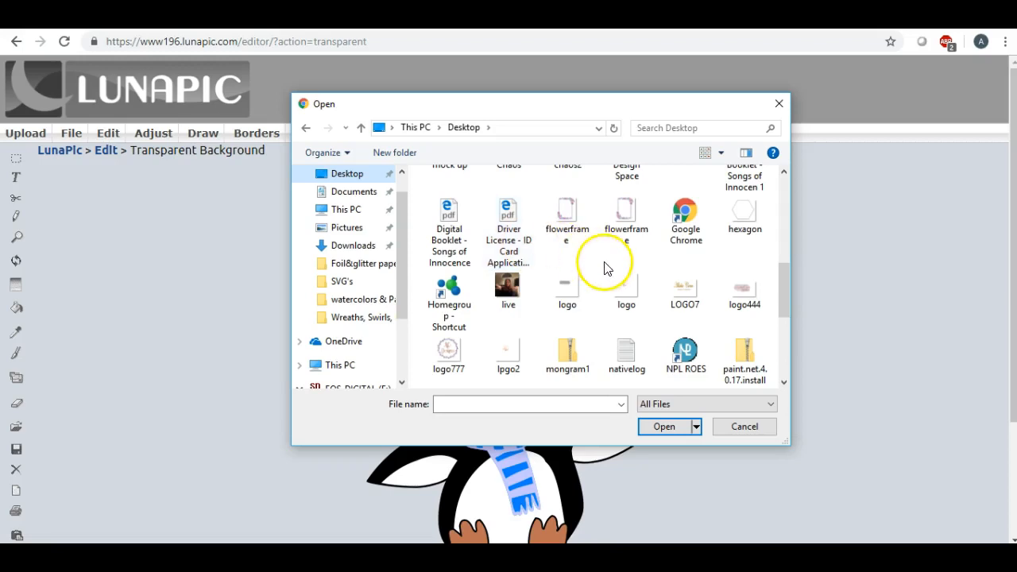
pyautogui.scroll(-2, 603, 267)
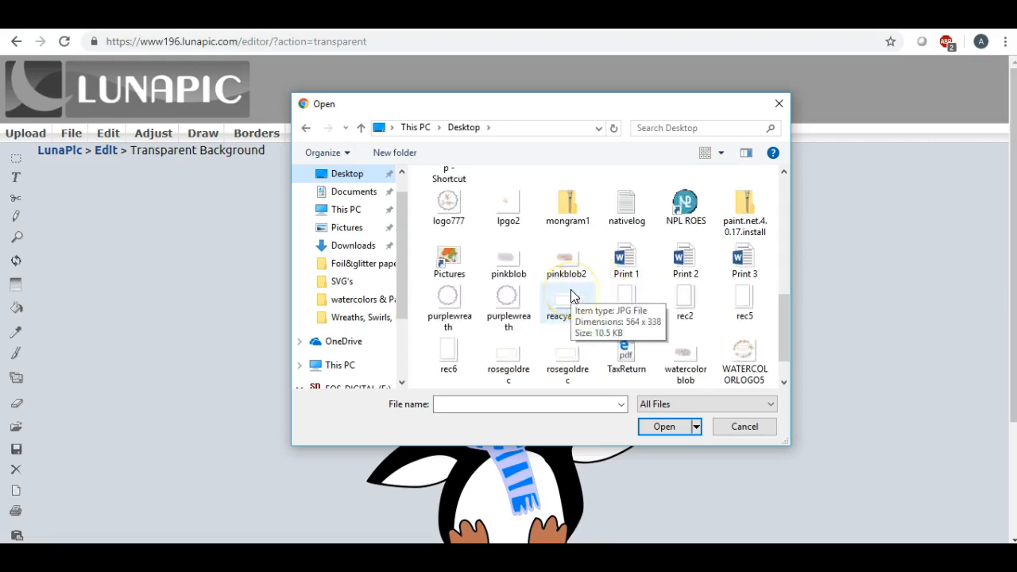
pyautogui.scroll(4, 572, 296)
pyautogui.click(750, 310)
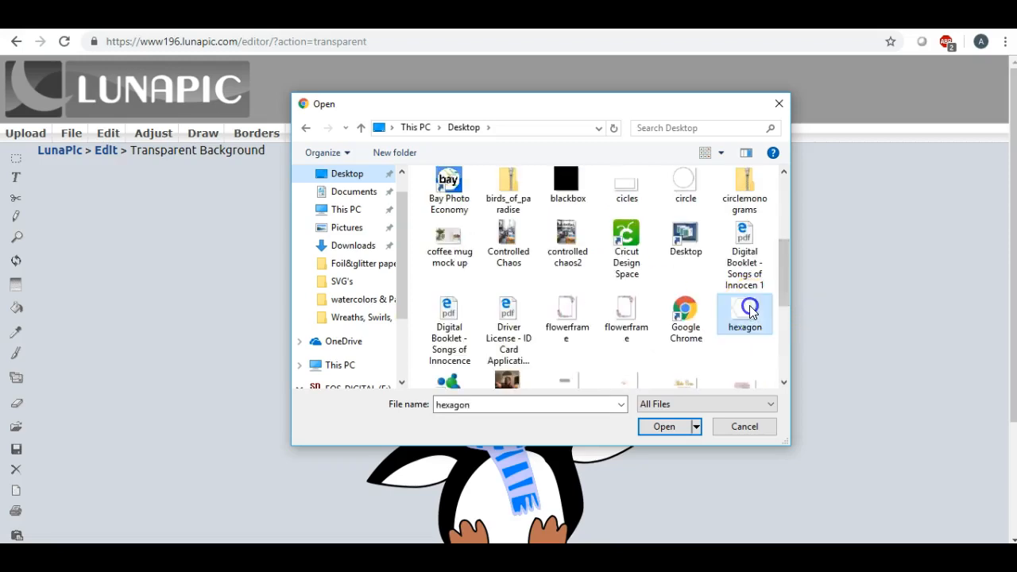
pyautogui.doubleClick(751, 309)
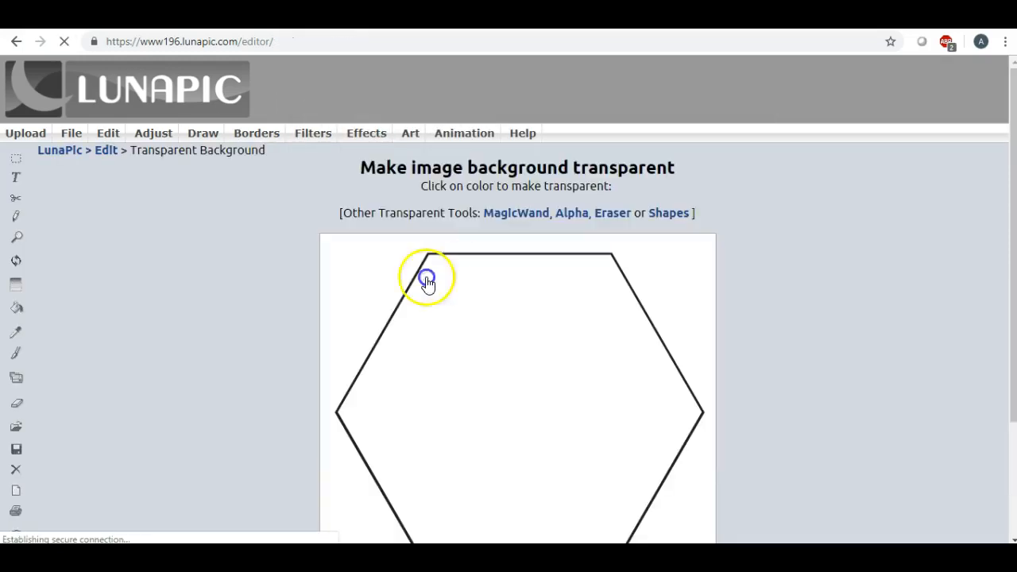
# Make the white color inside and around the hexagon outline transparent and apply the result
pyautogui.scroll(-2, 275, 278)
pyautogui.click(483, 204)
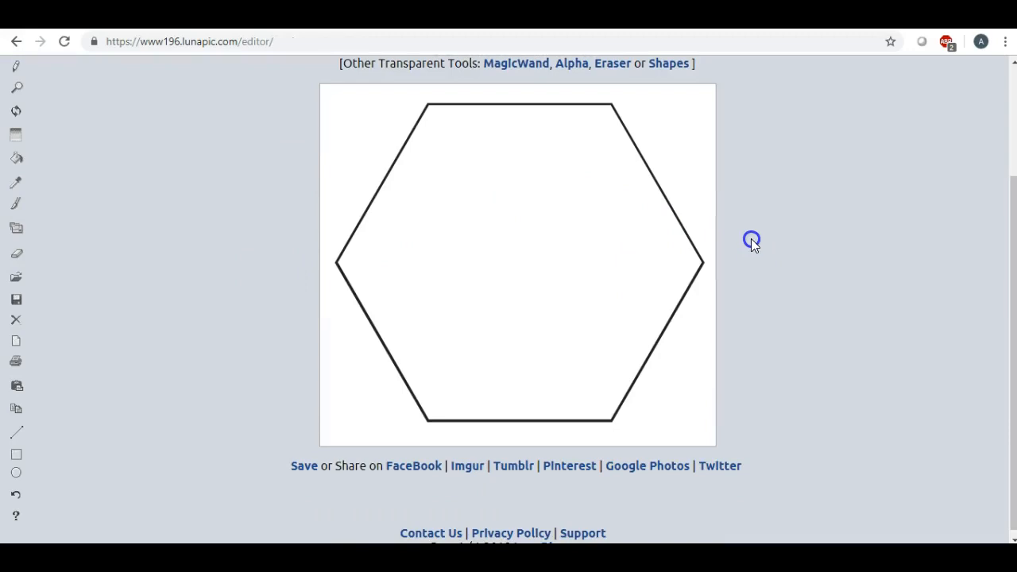
pyautogui.click(577, 243)
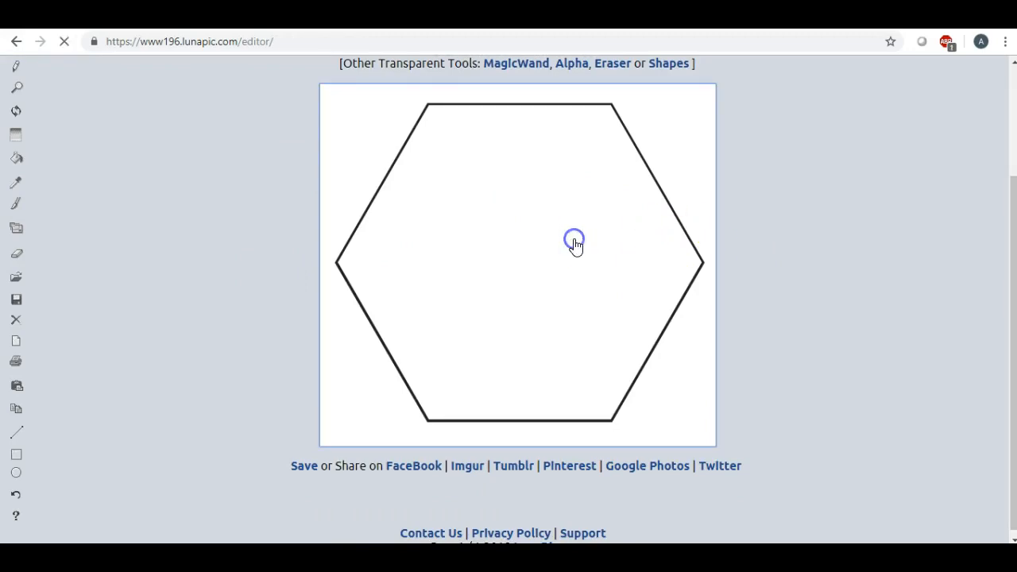
pyautogui.scroll(-3, 762, 254)
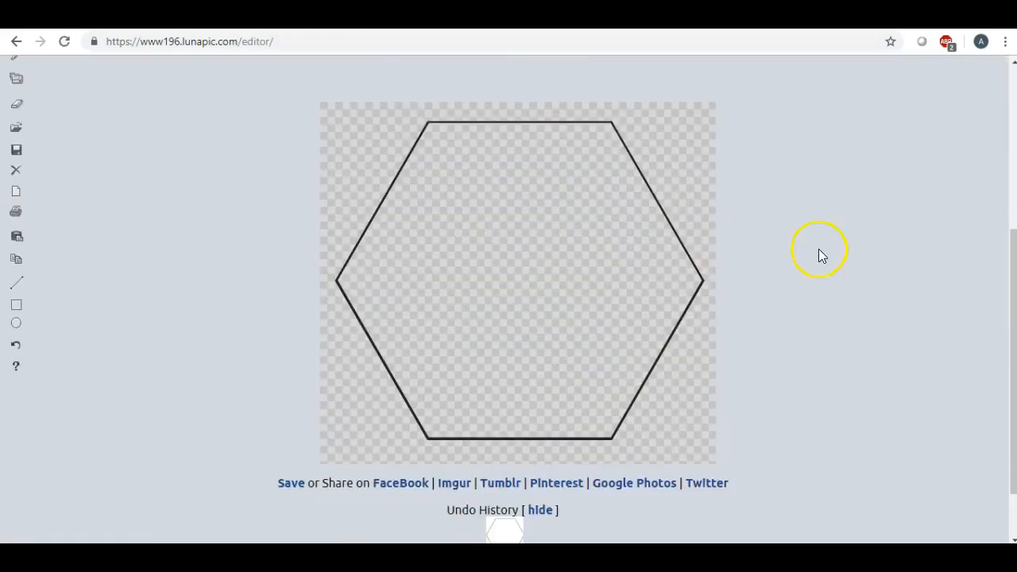
pyautogui.scroll(1, 822, 250)
pyautogui.scroll(-1, 823, 250)
pyautogui.scroll(2, 822, 250)
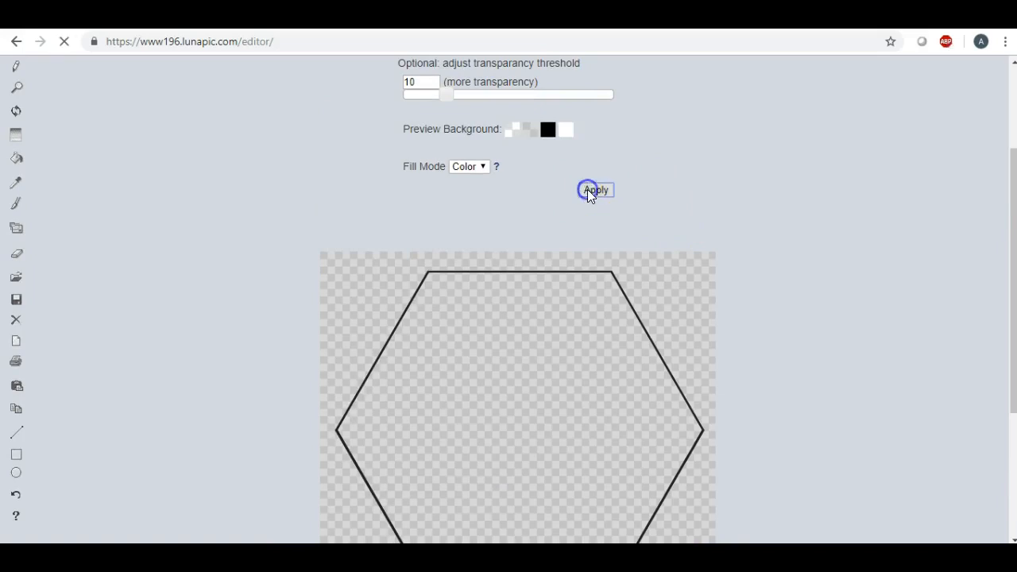
pyautogui.scroll(-3, 754, 230)
pyautogui.scroll(2, 755, 231)
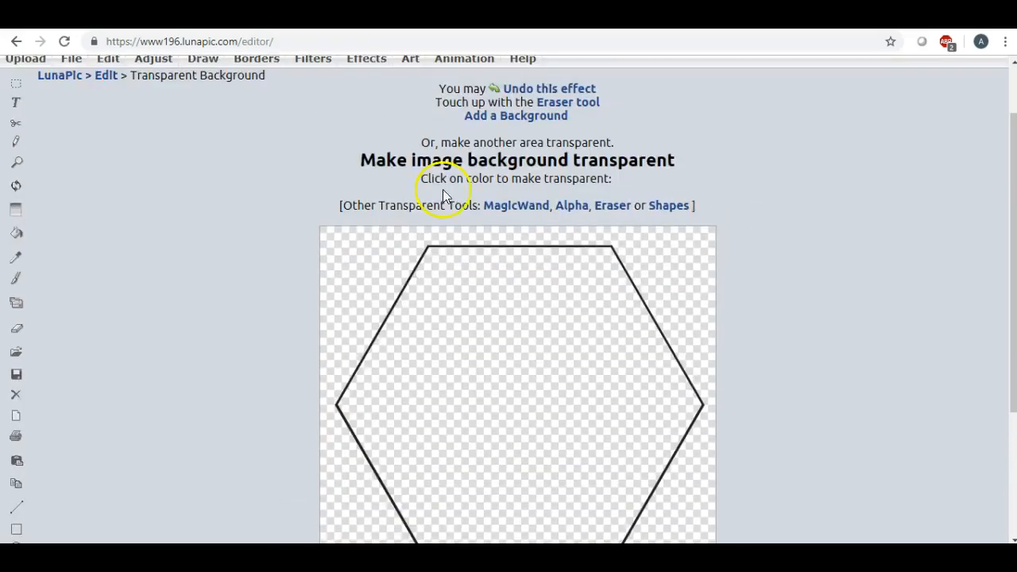
# Save the transparent hexagon as a PNG and open the downloaded file
pyautogui.scroll(1, 445, 196)
pyautogui.click(72, 133)
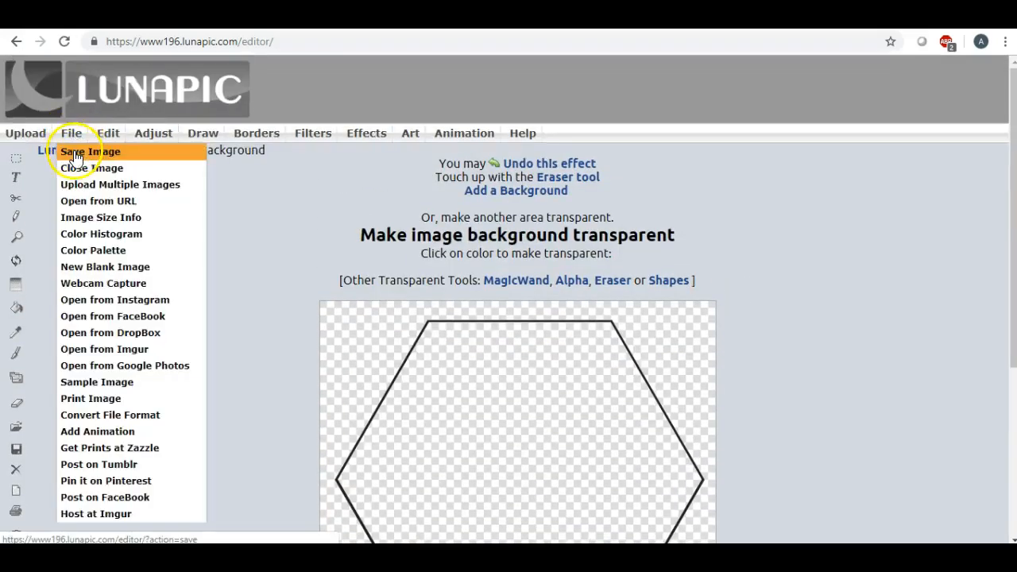
pyautogui.click(73, 153)
pyautogui.click(499, 212)
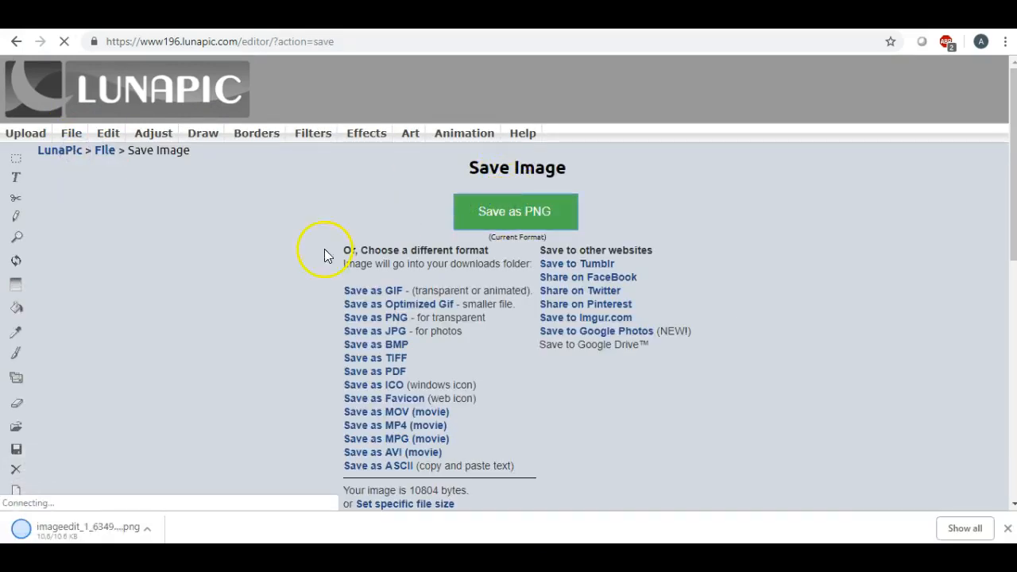
pyautogui.click(125, 529)
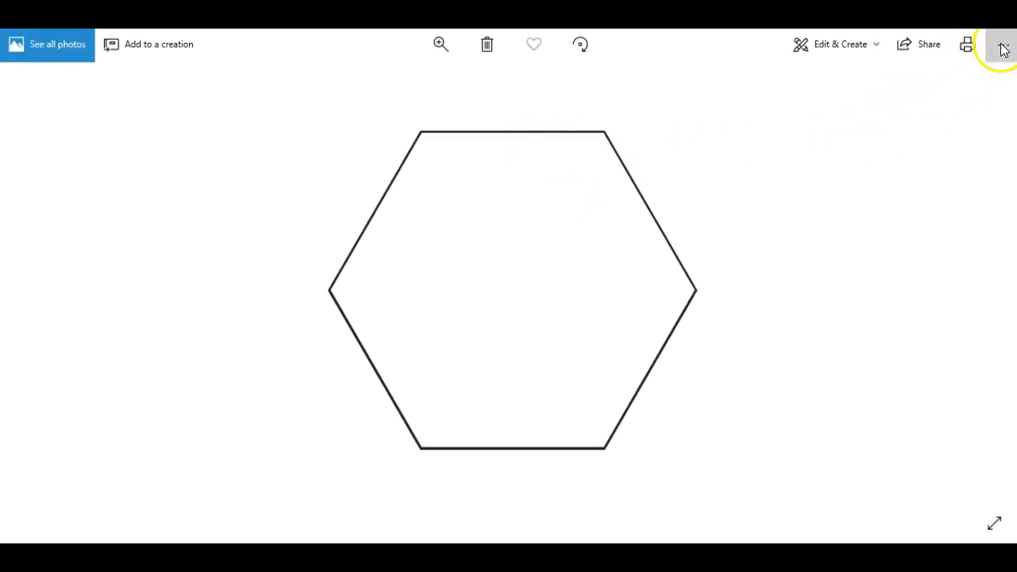
# Save a copy of the downloaded image to the Desktop as a PNG named hexagon
pyautogui.click(1001, 45)
pyautogui.click(953, 105)
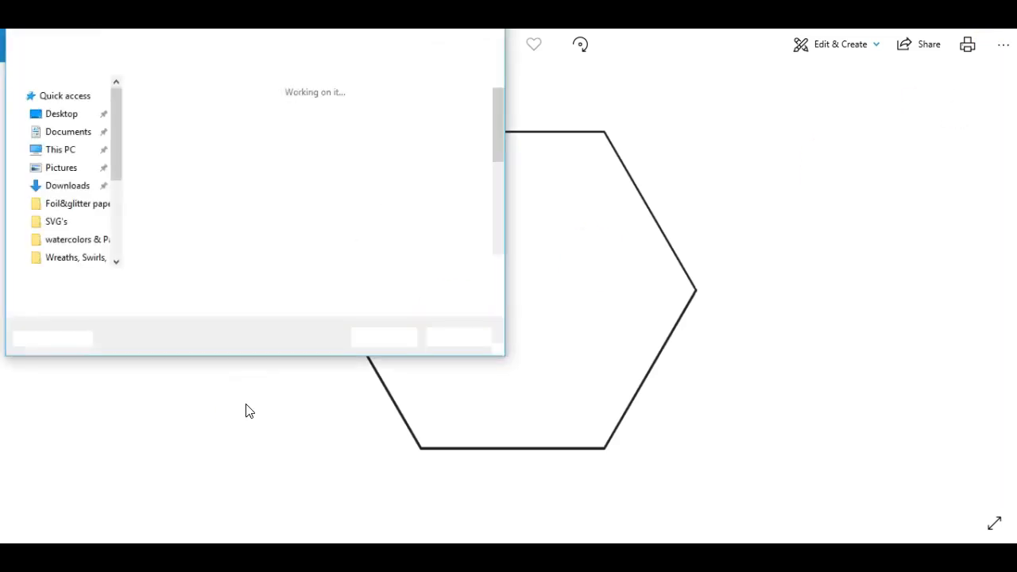
pyautogui.write('h')
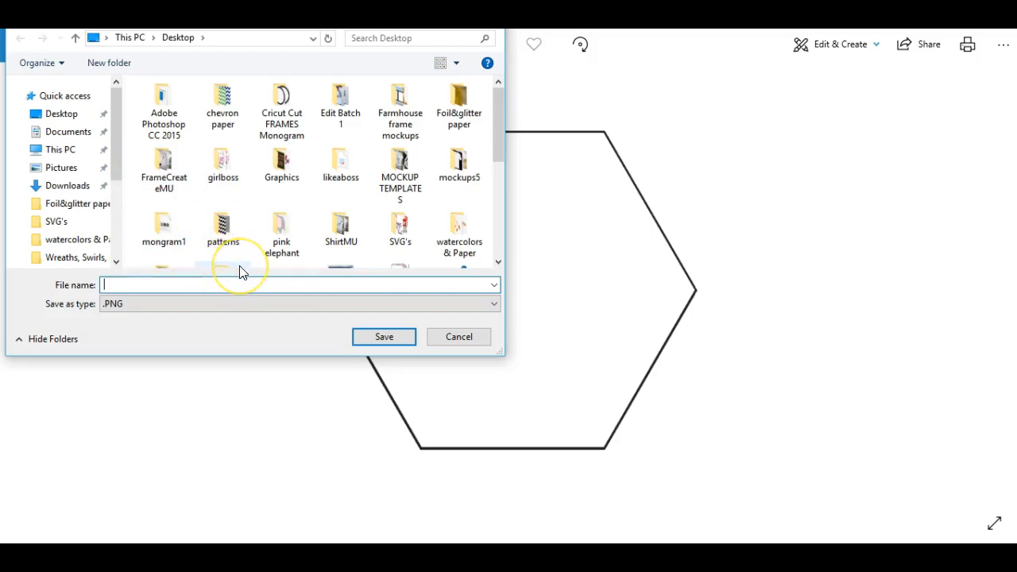
pyautogui.write('e')
pyautogui.click(140, 299)
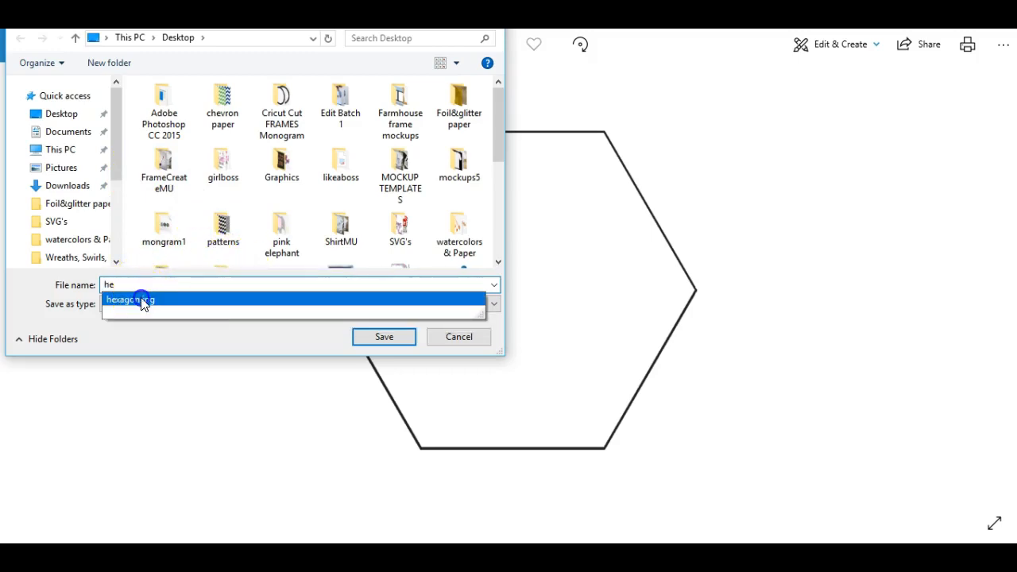
pyautogui.click(186, 280)
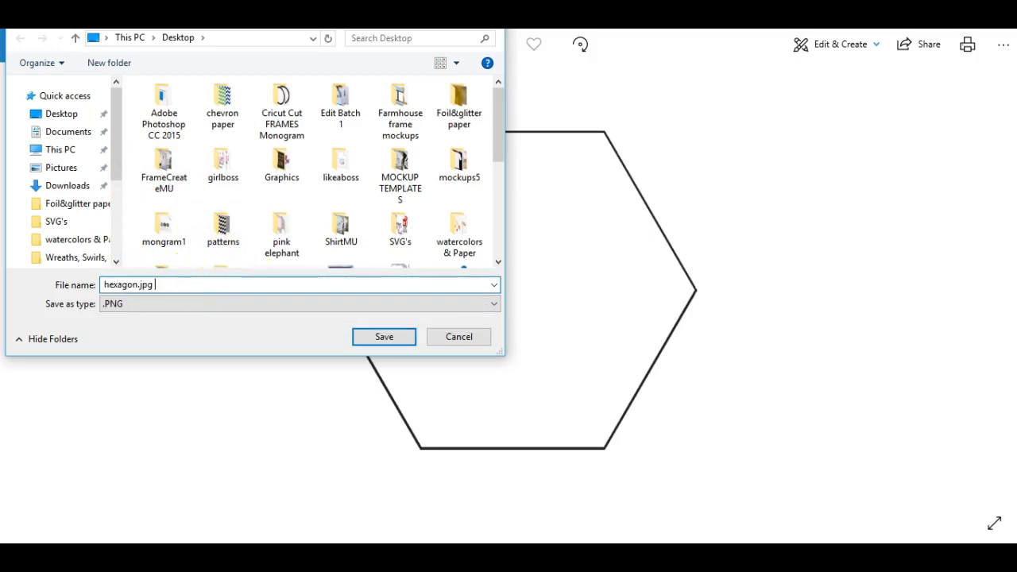
pyautogui.press('BackSpace')
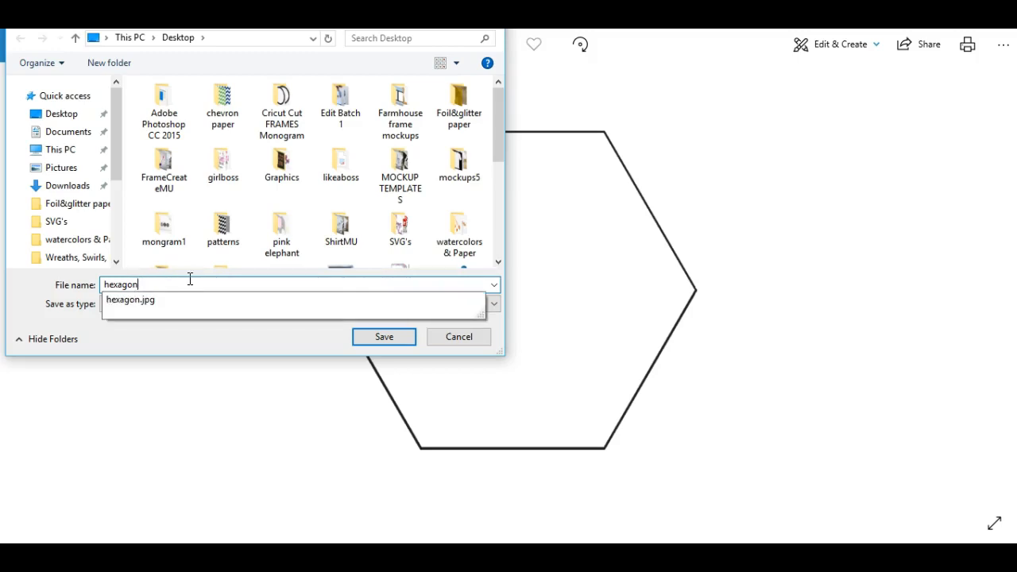
pyautogui.click(366, 337)
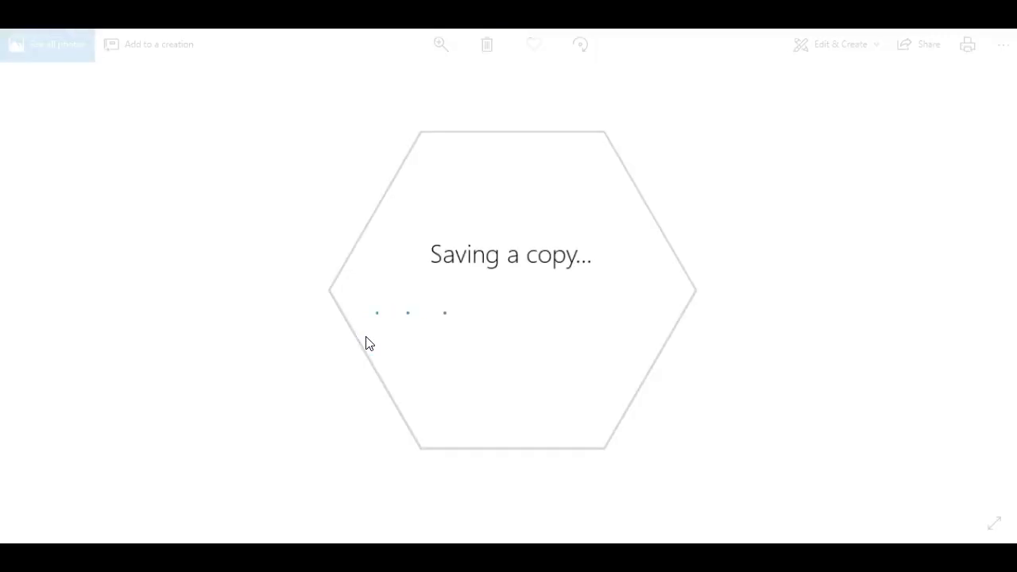
pyautogui.click(379, 315)
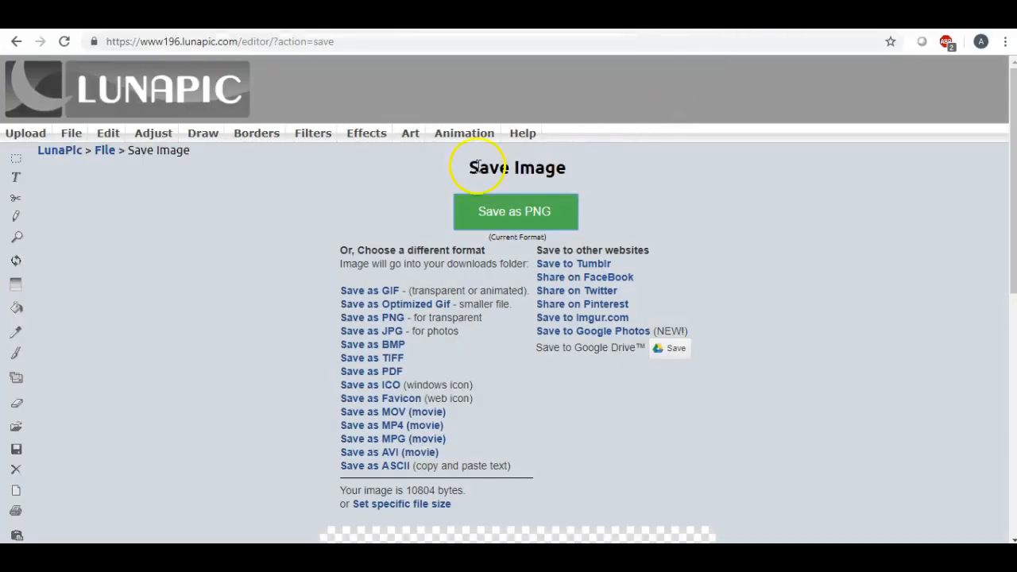
# Close the hexagon image in LunaPic and discard it from the editor
pyautogui.moveTo(73, 131)
pyautogui.click(82, 170)
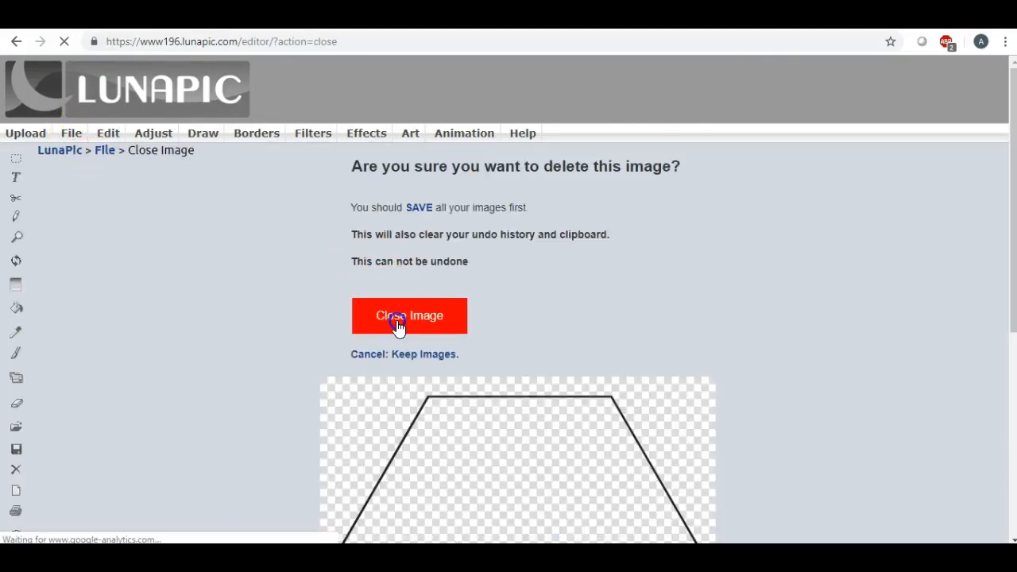
pyautogui.click(397, 321)
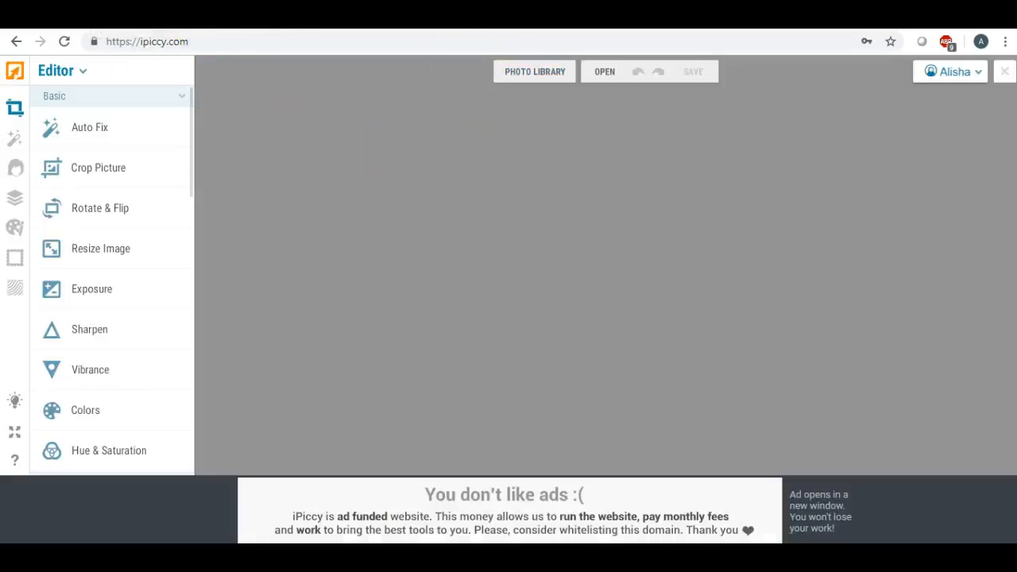
# Switch to the Designer and upload the hexagon PNG from the Desktop
pyautogui.click(82, 71)
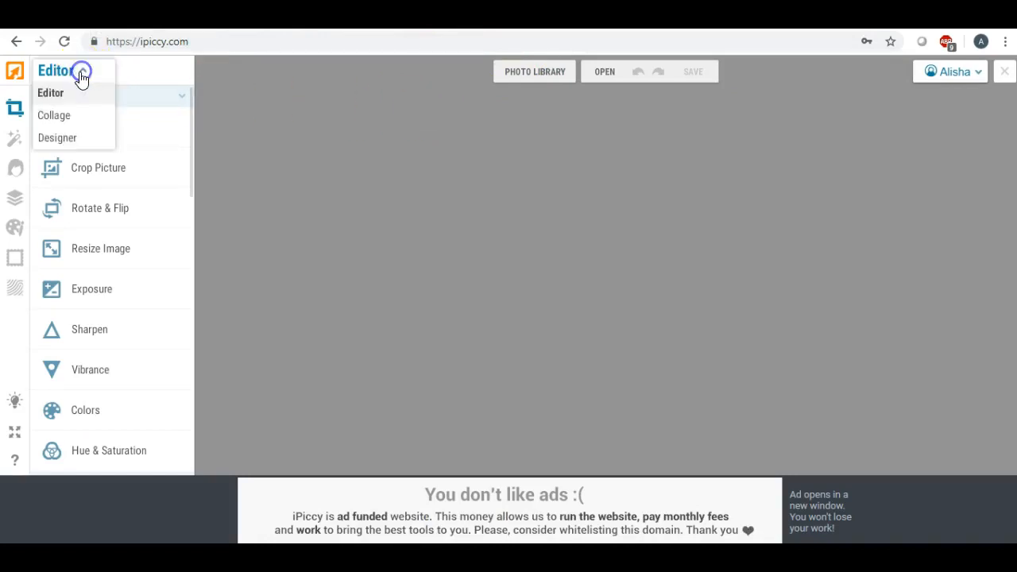
pyautogui.click(65, 141)
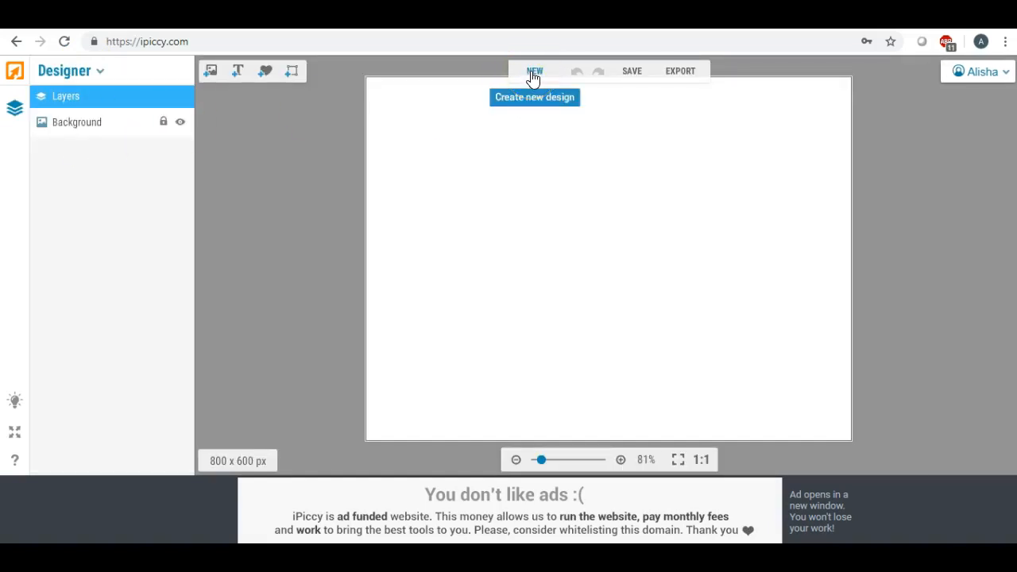
pyautogui.click(210, 71)
pyautogui.click(52, 123)
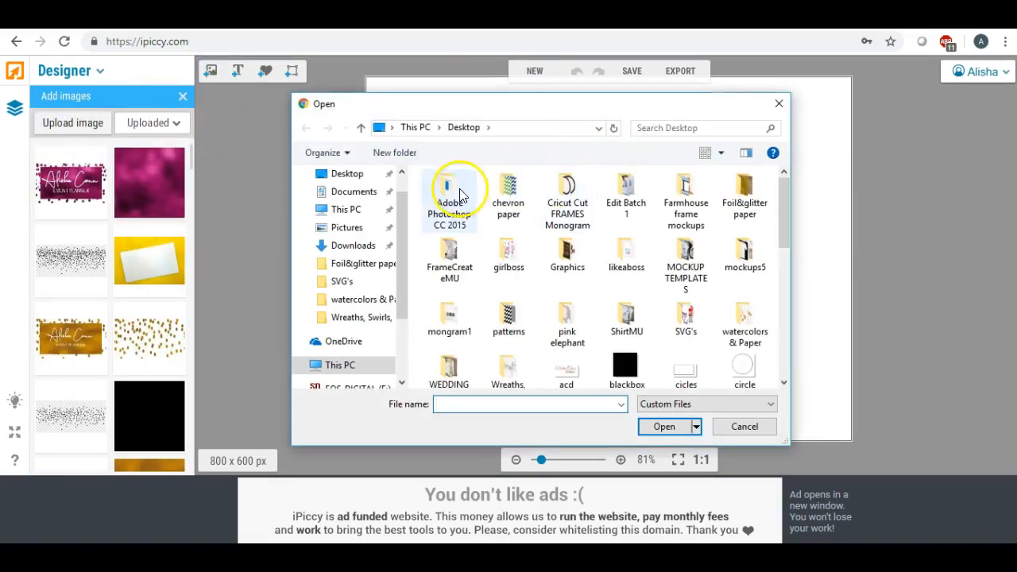
pyautogui.scroll(-5, 608, 252)
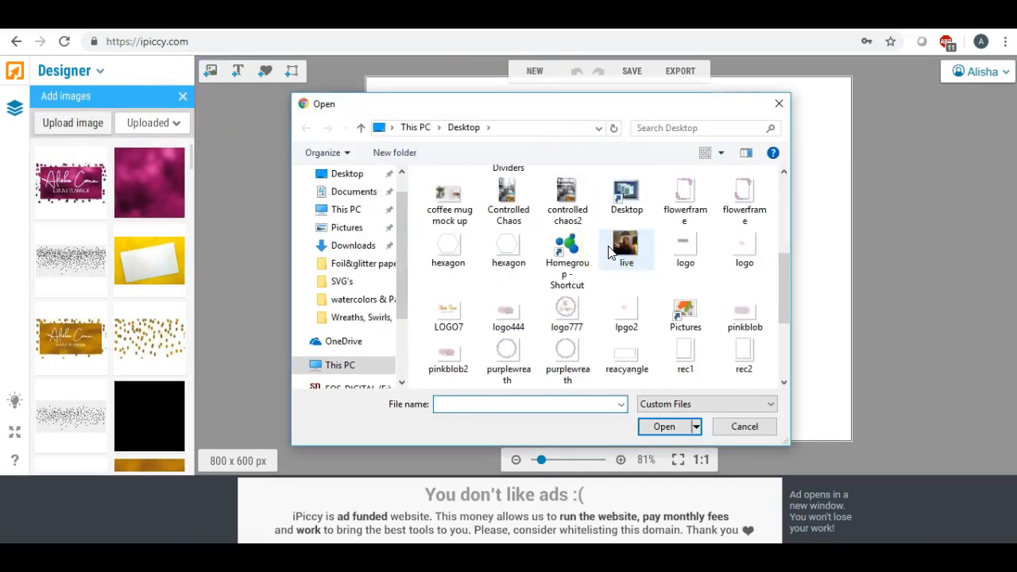
pyautogui.click(508, 249)
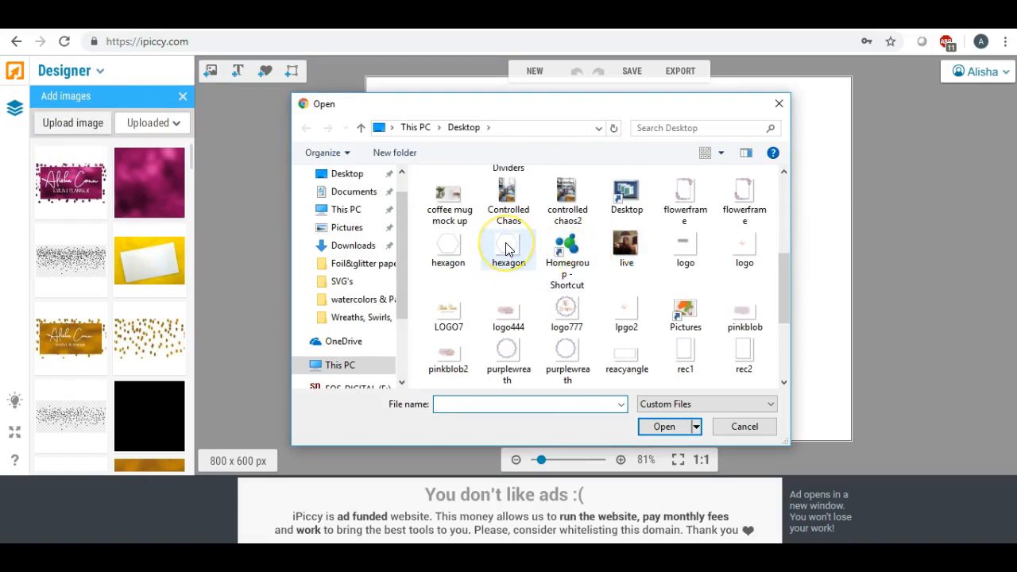
pyautogui.doubleClick(455, 251)
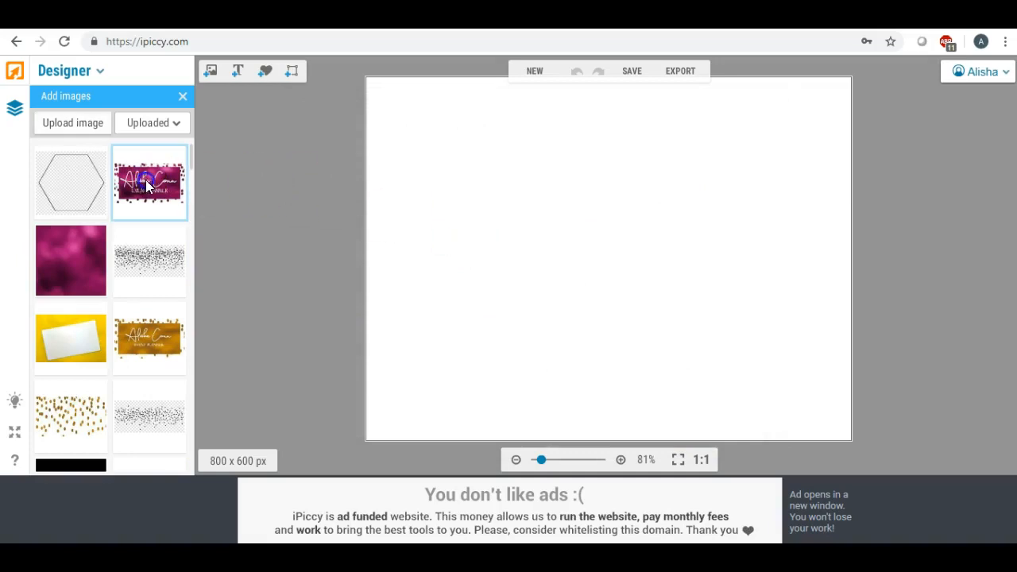
# Place the uploaded hexagon on the blank canvas and enlarge it to fill most of the canvas height
pyautogui.moveTo(63, 172); pyautogui.dragTo(543, 208)
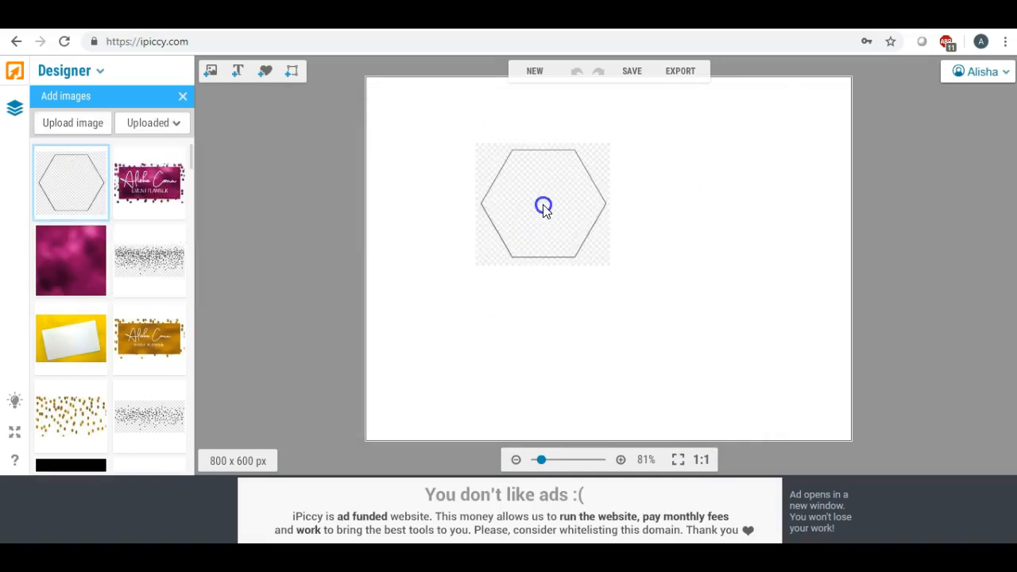
pyautogui.click(567, 233)
pyautogui.moveTo(611, 266); pyautogui.dragTo(597, 235)
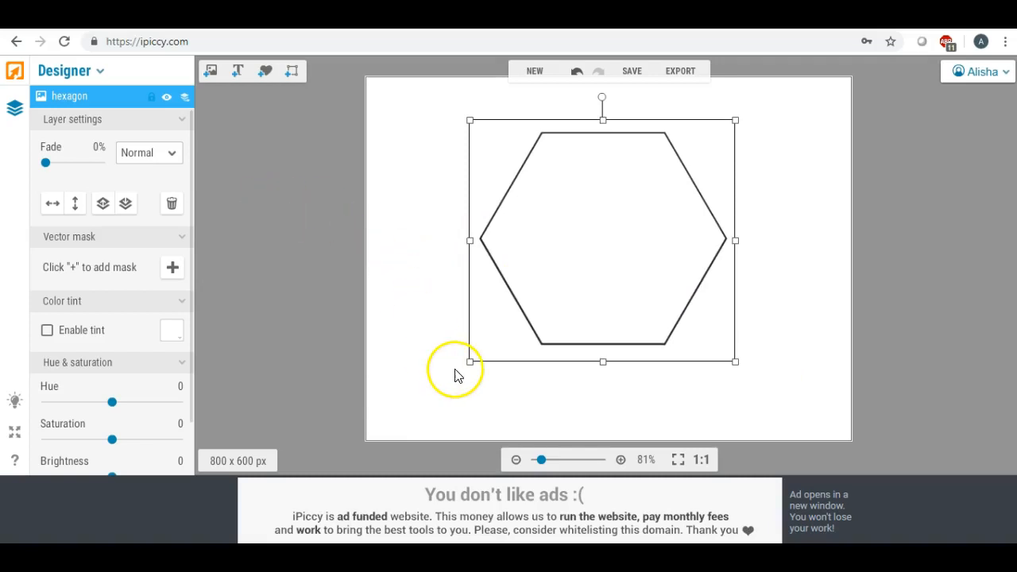
pyautogui.moveTo(469, 370); pyautogui.dragTo(438, 397)
pyautogui.click(390, 305)
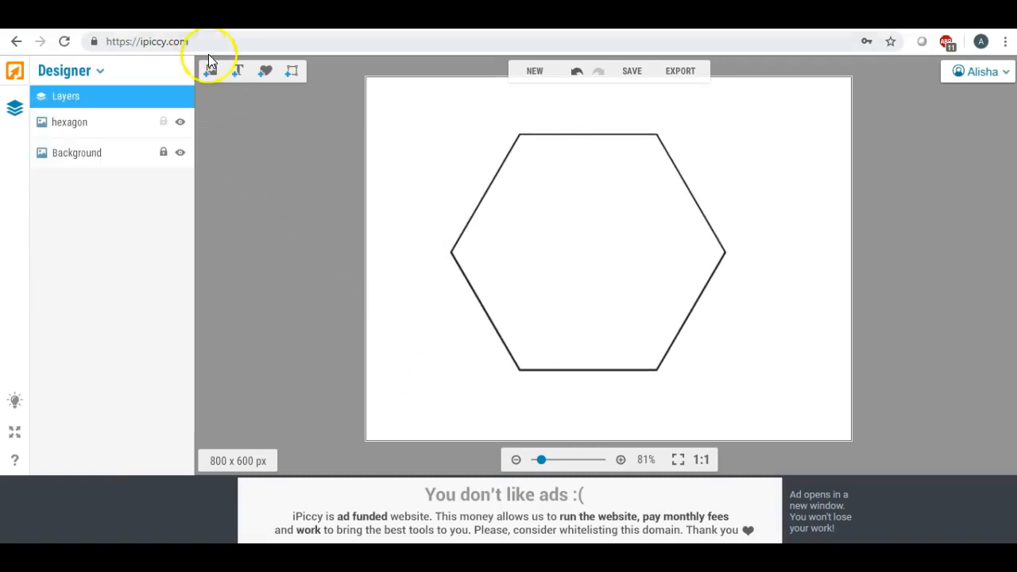
# Overlay a second hexagon matching the first in size and position, and rotate it so its corners fall between the first one's corners
pyautogui.click(215, 73)
pyautogui.moveTo(68, 175); pyautogui.dragTo(570, 204)
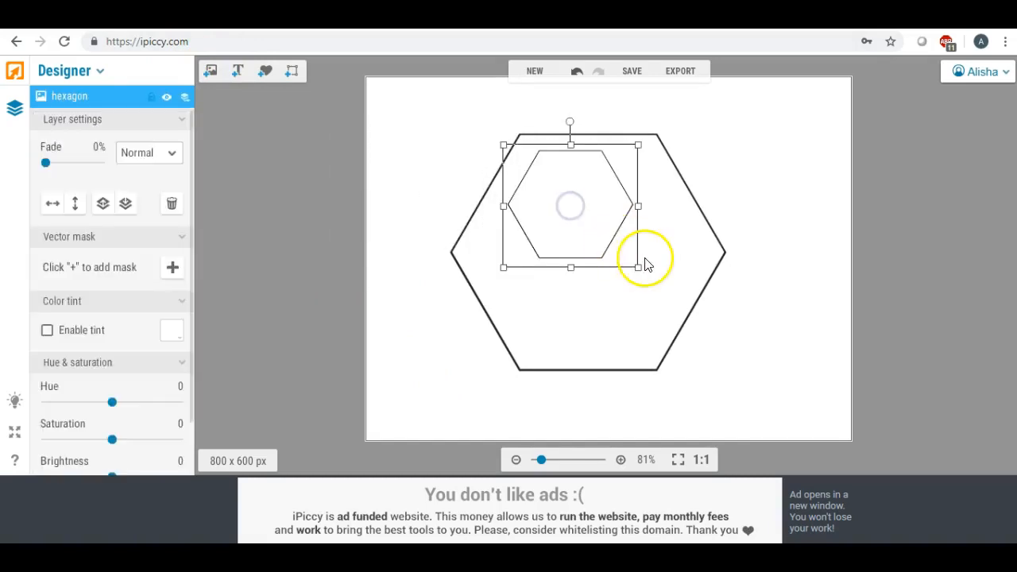
pyautogui.moveTo(637, 266); pyautogui.dragTo(812, 423)
pyautogui.moveTo(676, 300); pyautogui.dragTo(620, 251)
pyautogui.moveTo(614, 254); pyautogui.dragTo(604, 265)
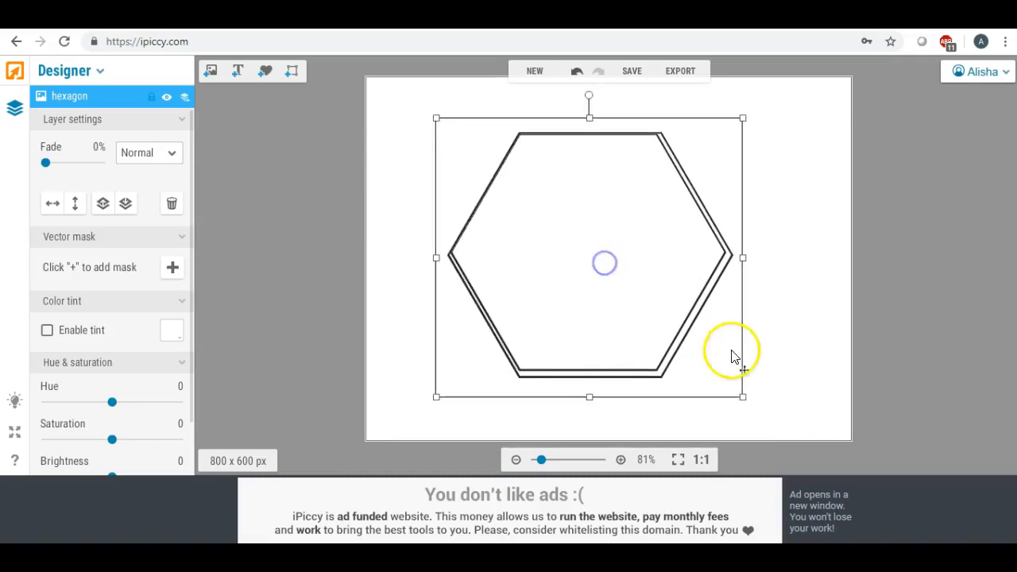
pyautogui.moveTo(741, 397); pyautogui.dragTo(732, 387)
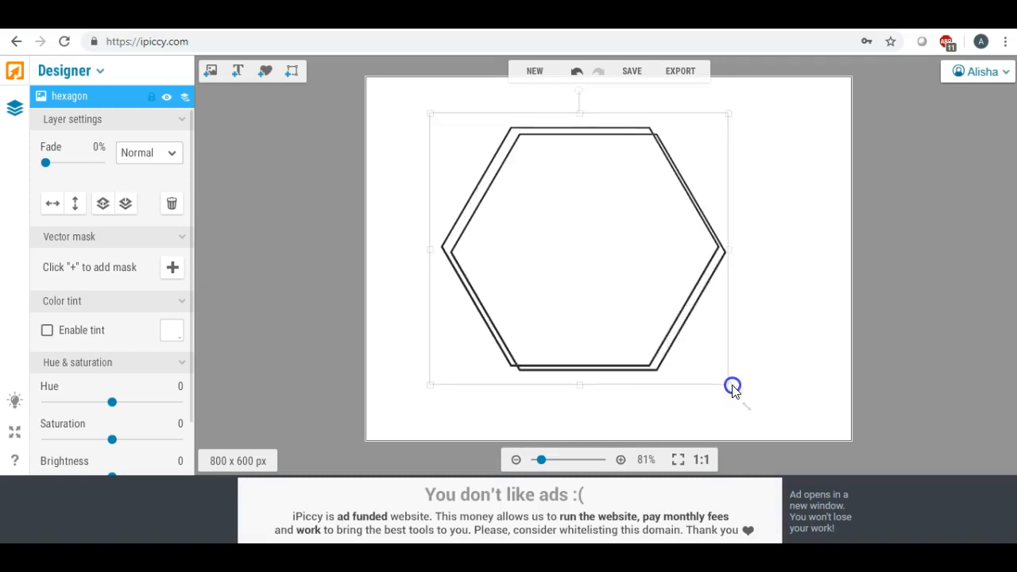
pyautogui.moveTo(642, 313); pyautogui.dragTo(651, 318)
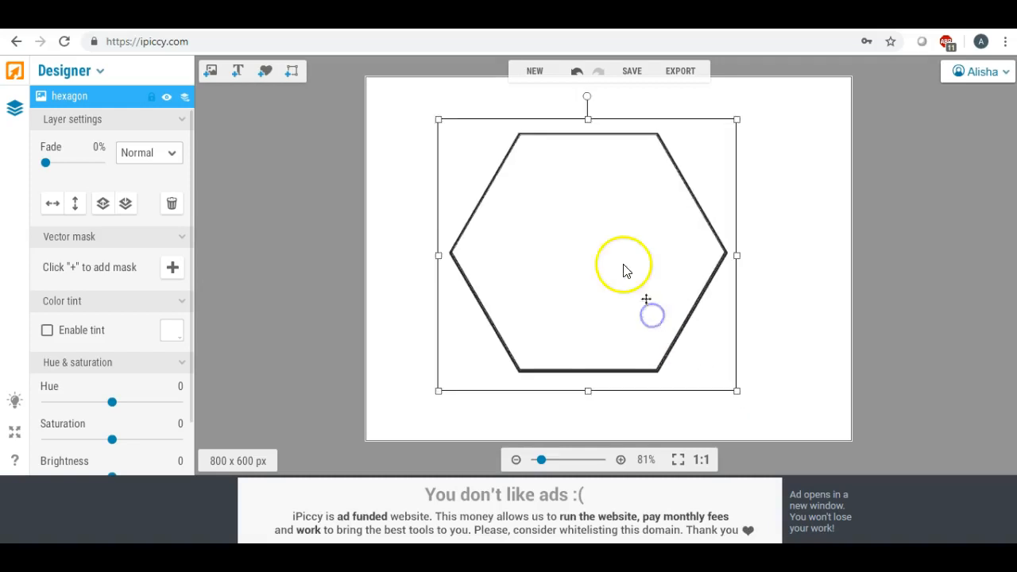
pyautogui.moveTo(586, 96); pyautogui.dragTo(659, 141)
pyautogui.click(413, 115)
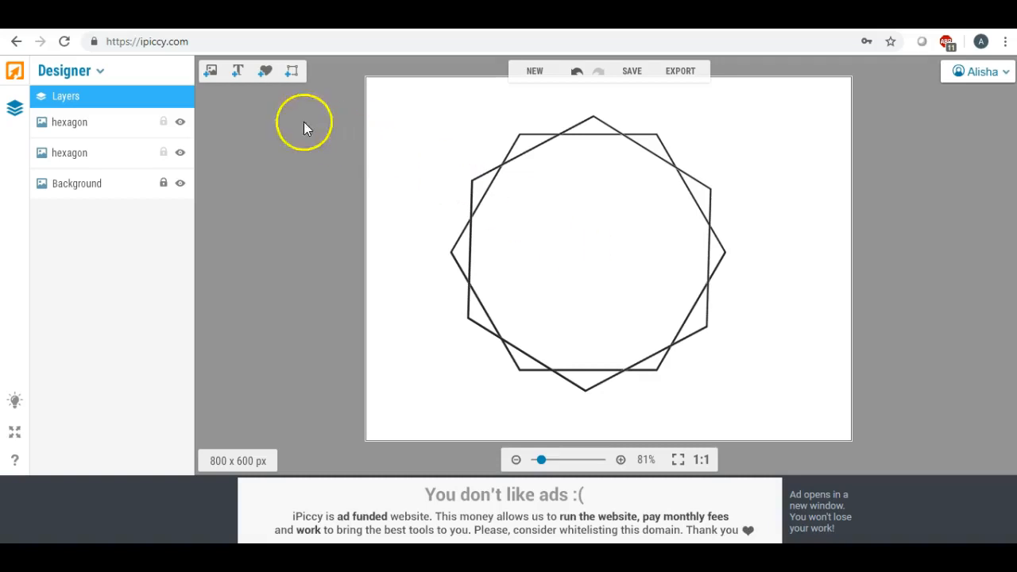
# Upload the image Water Color Splotch 3 aquaf from the watercolors & Paper folder on the Desktop
pyautogui.click(211, 73)
pyautogui.click(85, 125)
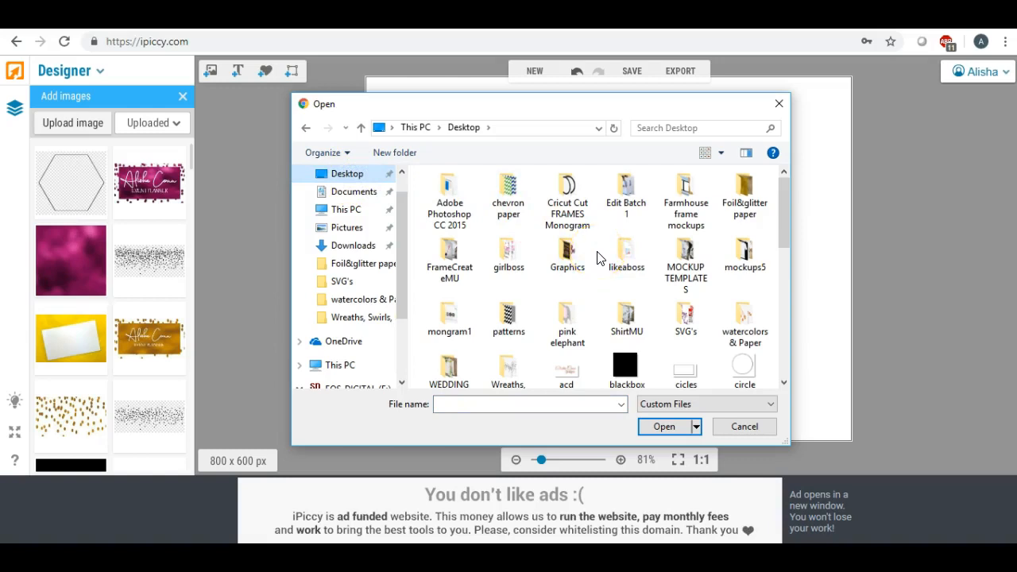
pyautogui.doubleClick(745, 311)
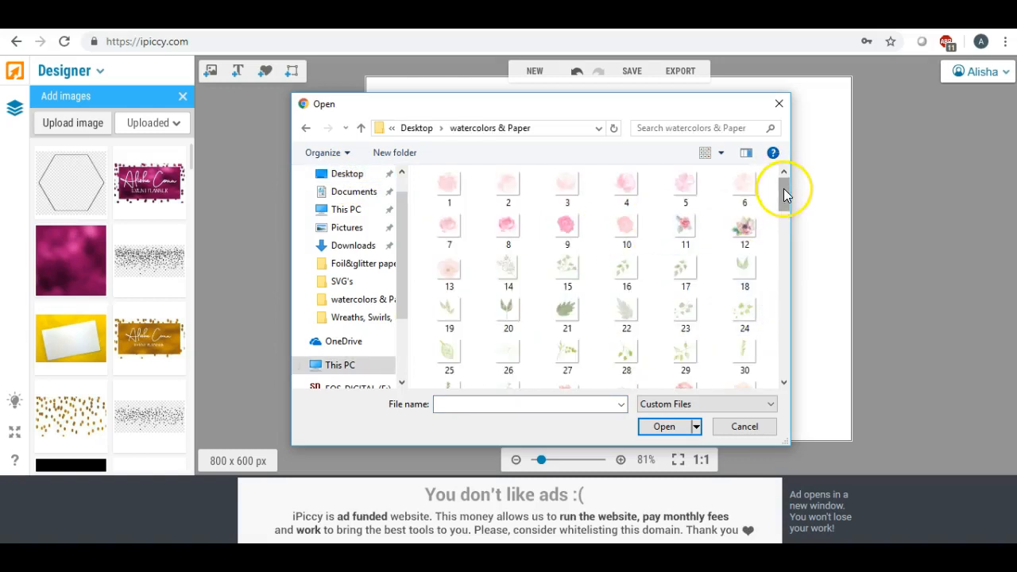
pyautogui.moveTo(783, 188); pyautogui.dragTo(782, 334)
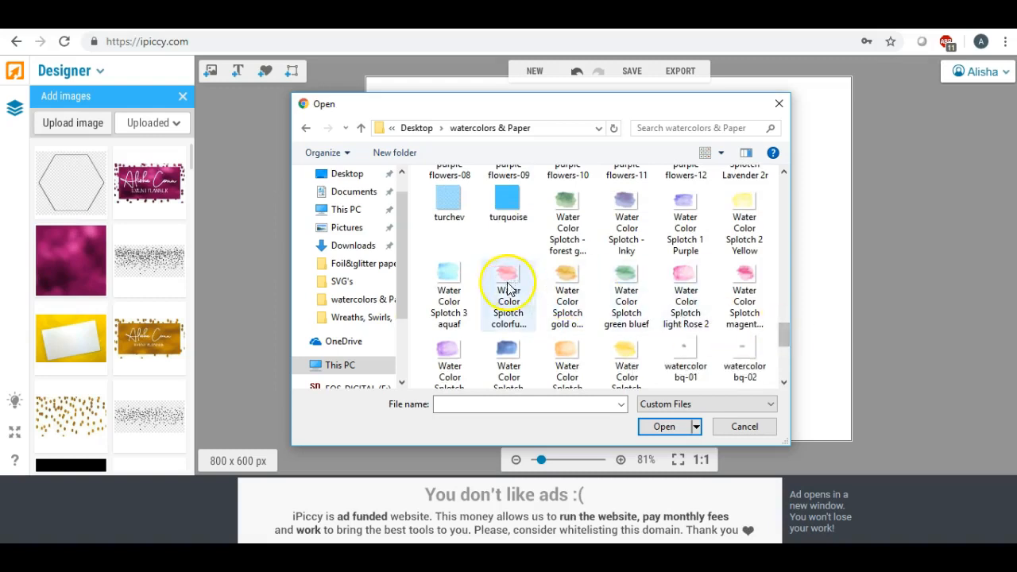
pyautogui.doubleClick(449, 274)
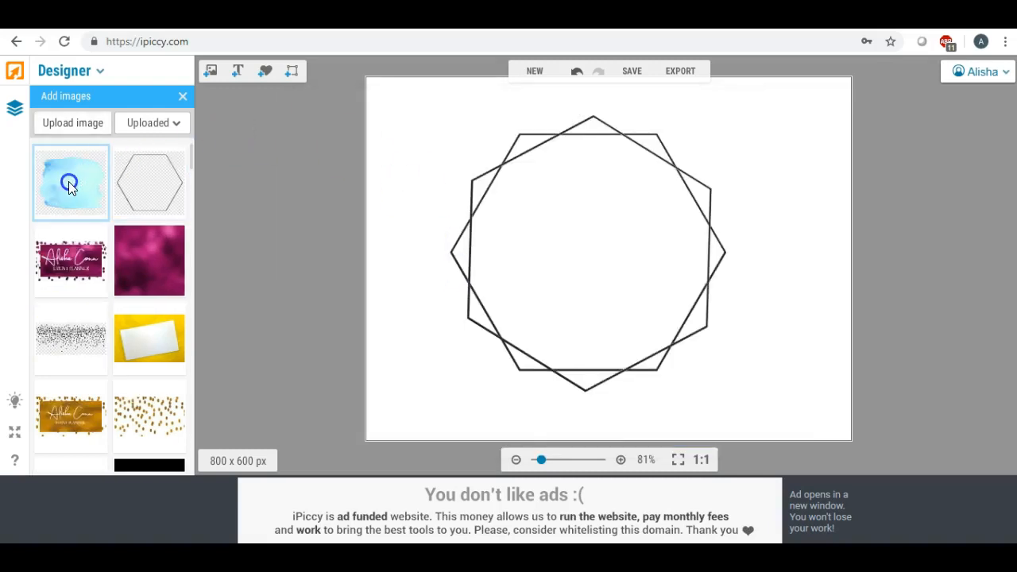
# Try the aqua watercolor splotch enlarged and tilted over the hexagons, and delete it from the design
pyautogui.moveTo(68, 184); pyautogui.dragTo(555, 230)
pyautogui.click(553, 231)
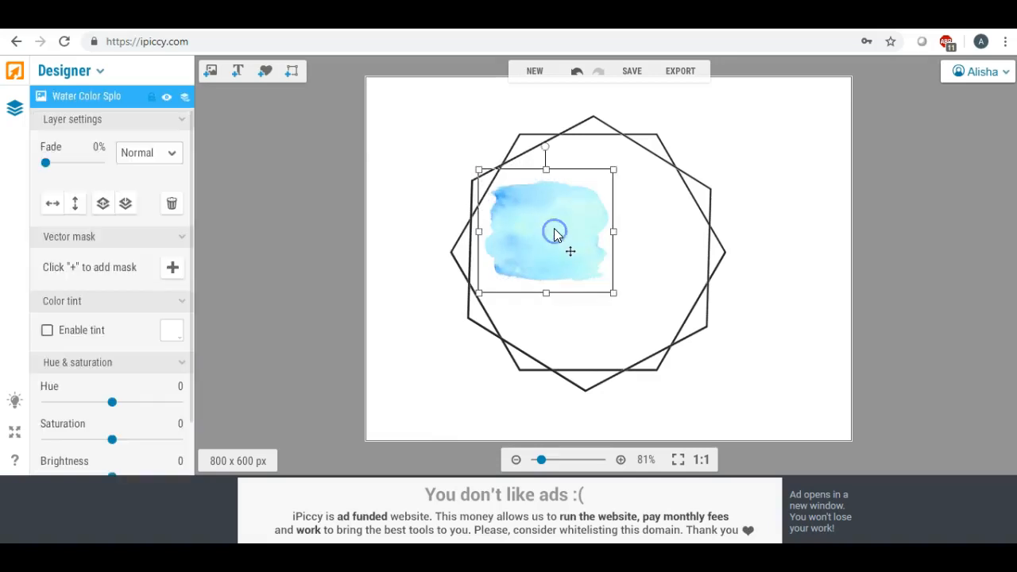
pyautogui.moveTo(613, 293); pyautogui.dragTo(799, 437)
pyautogui.moveTo(654, 275); pyautogui.dragTo(609, 222)
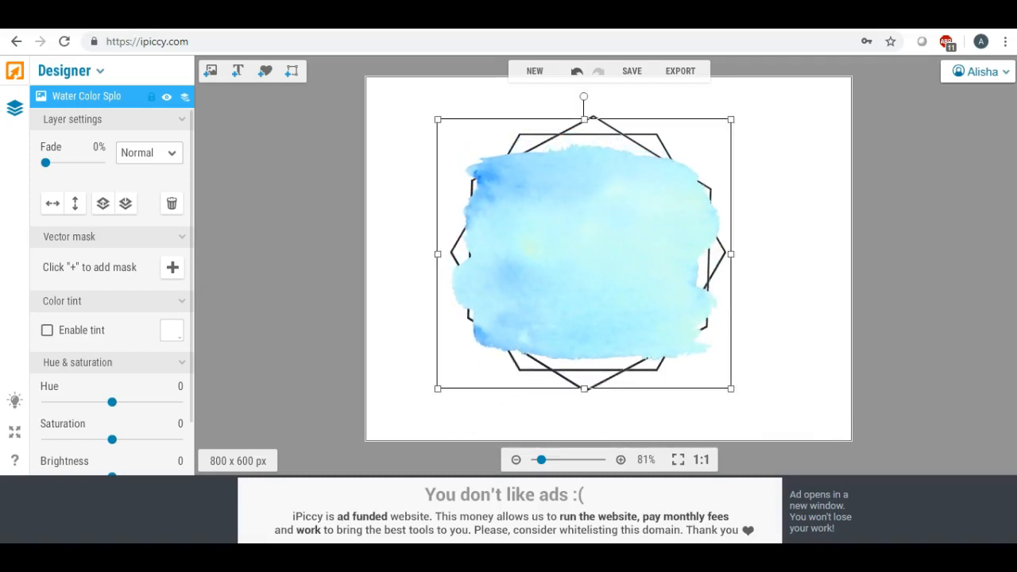
pyautogui.moveTo(585, 98); pyautogui.dragTo(658, 120)
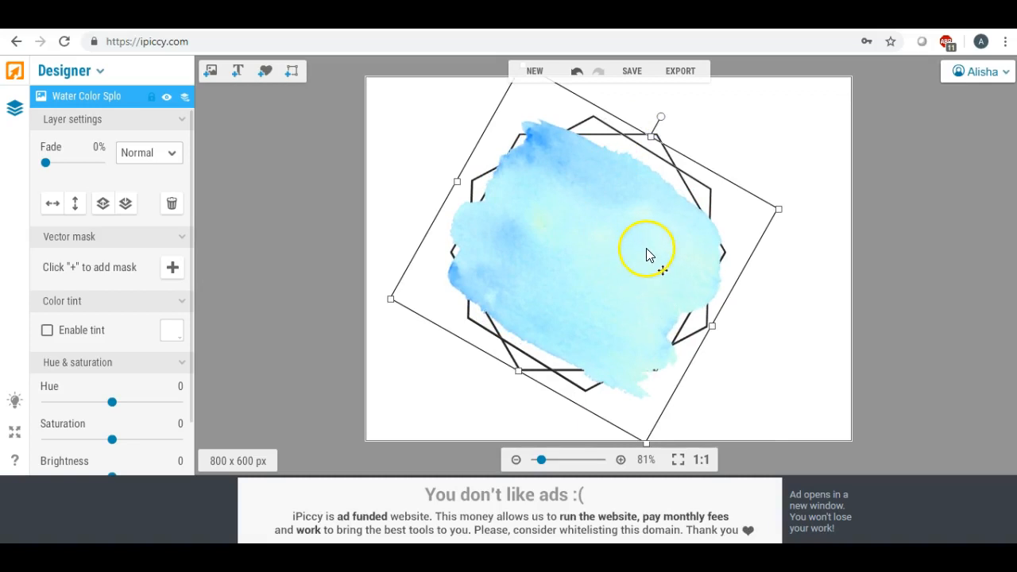
pyautogui.press('Delete')
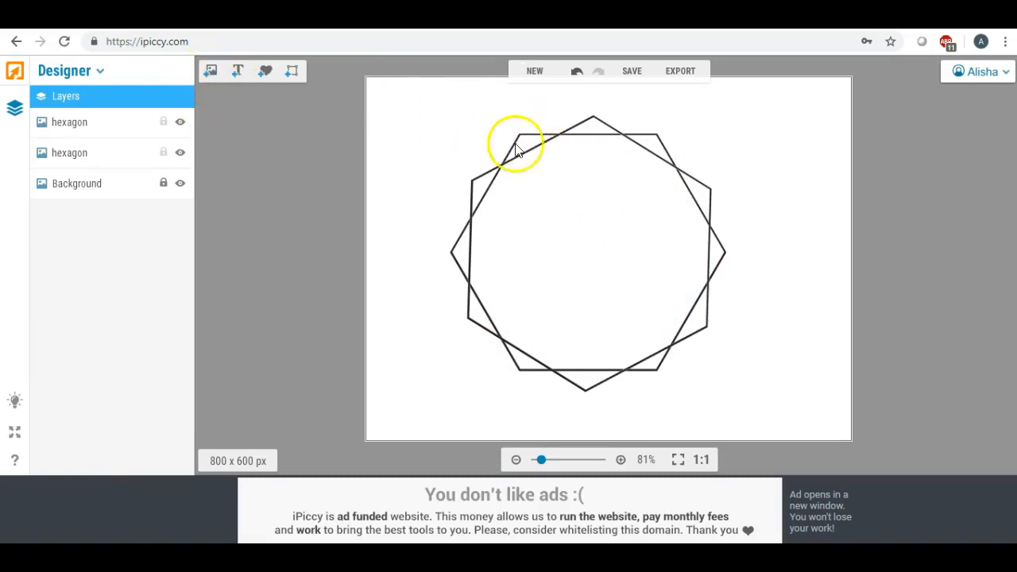
# Browse the uploaded images and open the Foil&glitter paper folder on the Desktop to choose a new upload
pyautogui.click(211, 72)
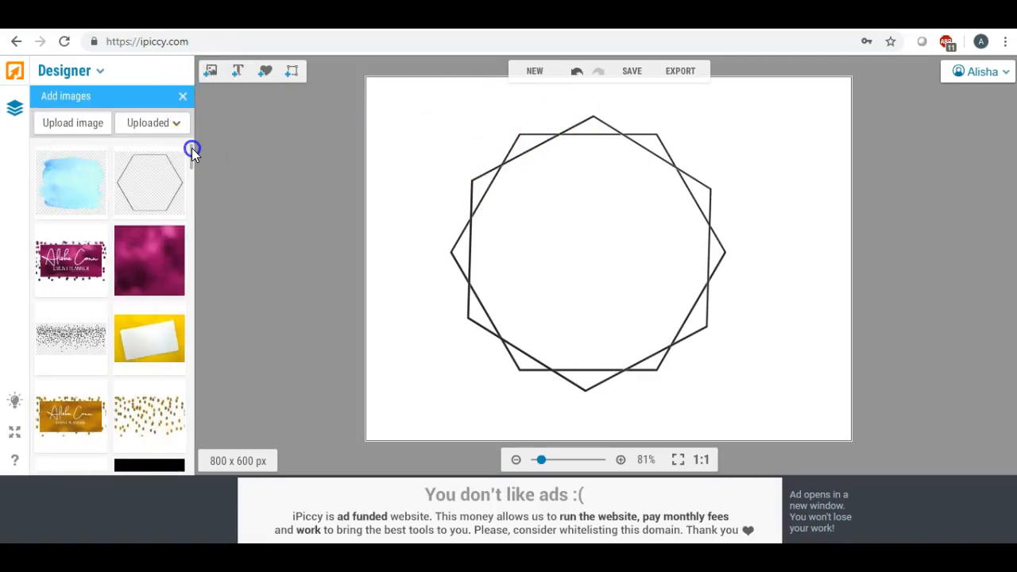
pyautogui.moveTo(191, 148); pyautogui.dragTo(194, 176)
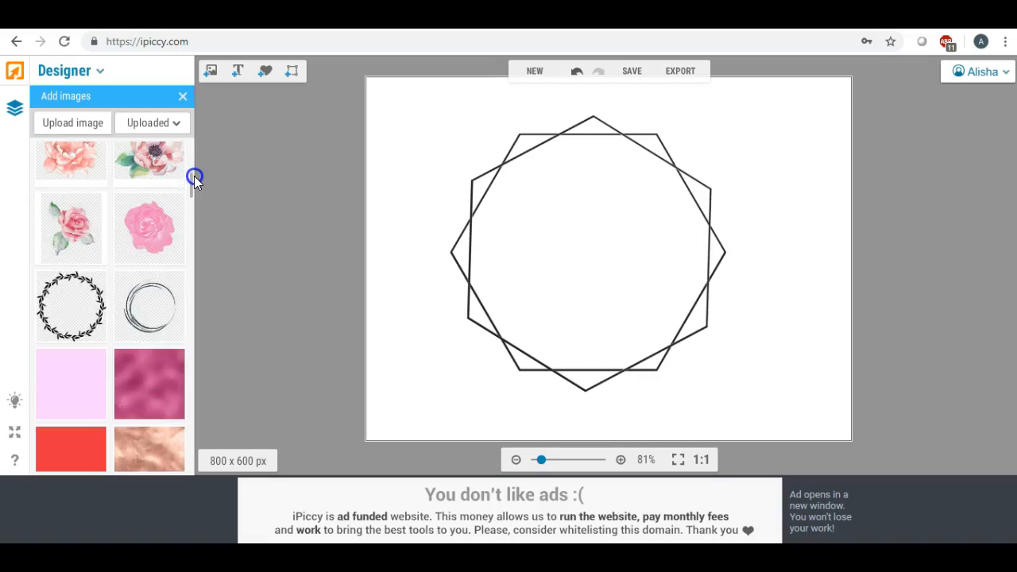
pyautogui.click(88, 127)
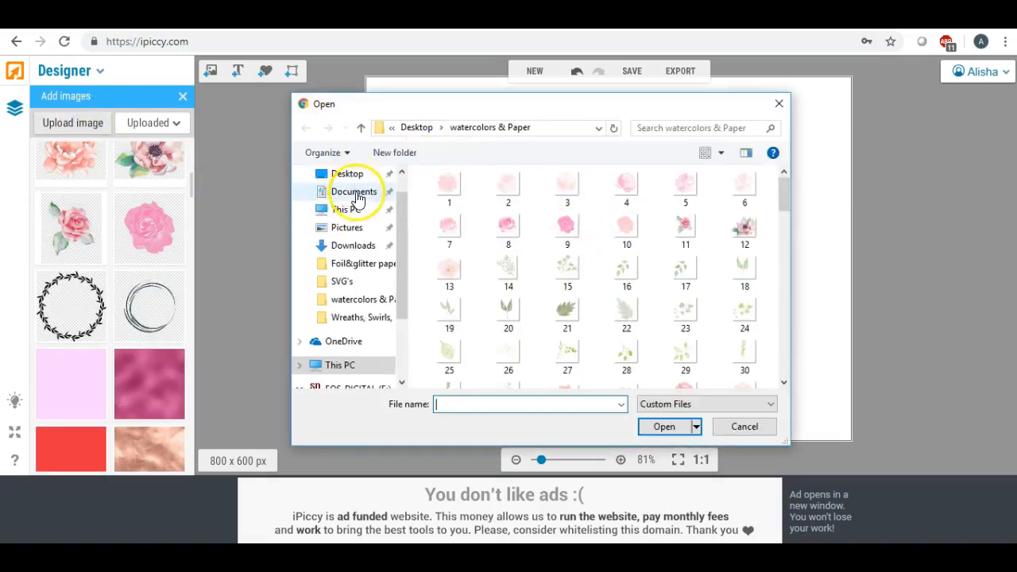
pyautogui.click(350, 175)
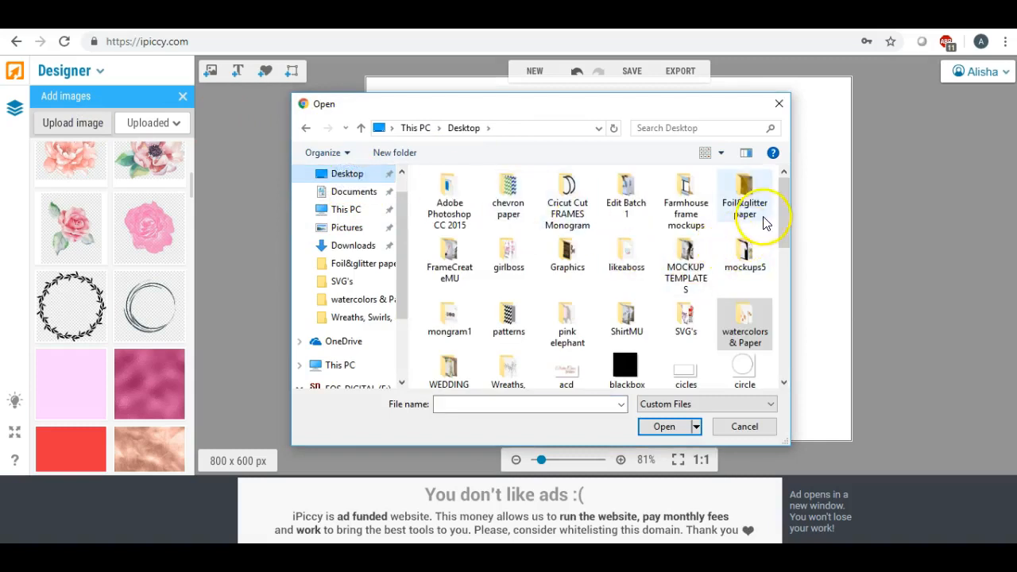
pyautogui.moveTo(783, 199)
pyautogui.mouseDown()
pyautogui.moveTo(785, 233)
pyautogui.moveTo(783, 200)
pyautogui.mouseUp()
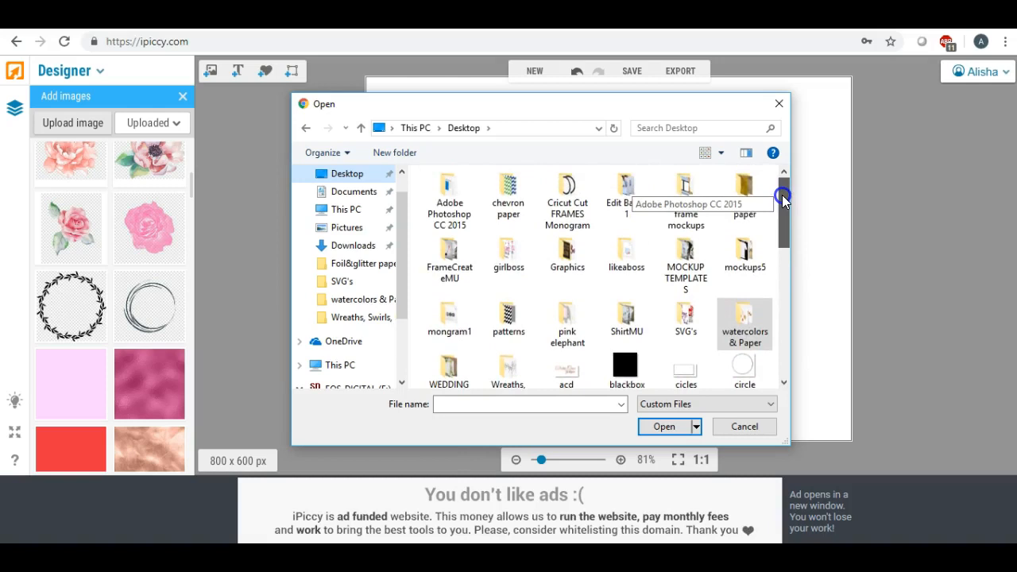
pyautogui.doubleClick(744, 184)
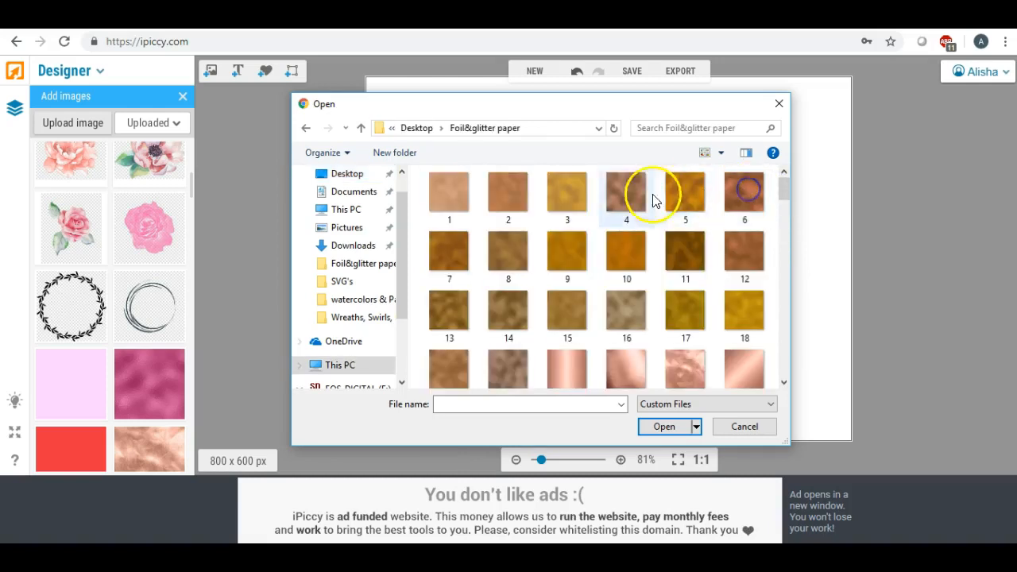
# Upload a teal Luxury Foil Paper image from the Foil&glitter paper folder
pyautogui.scroll(-5, 585, 249)
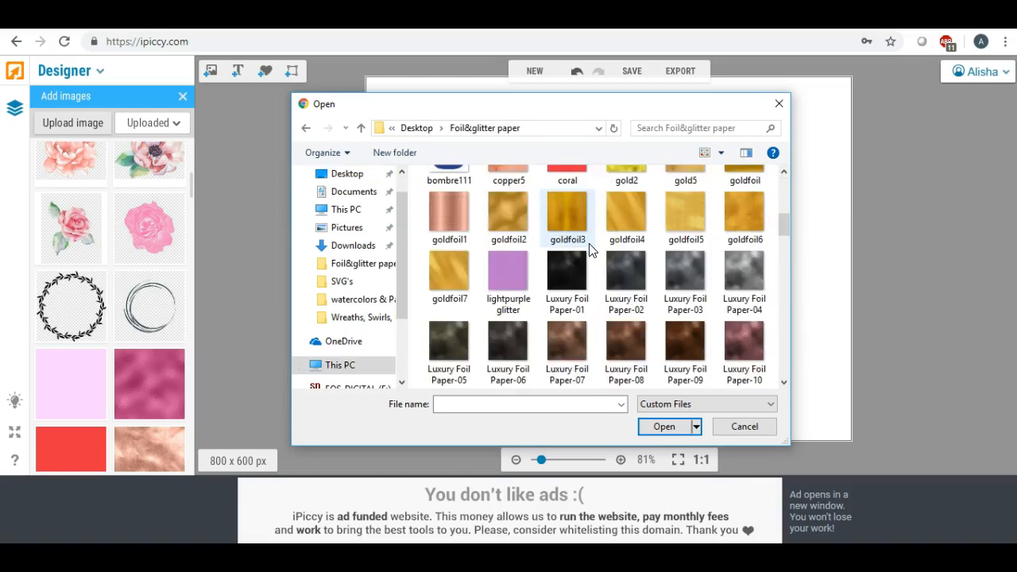
pyautogui.scroll(-10, 589, 250)
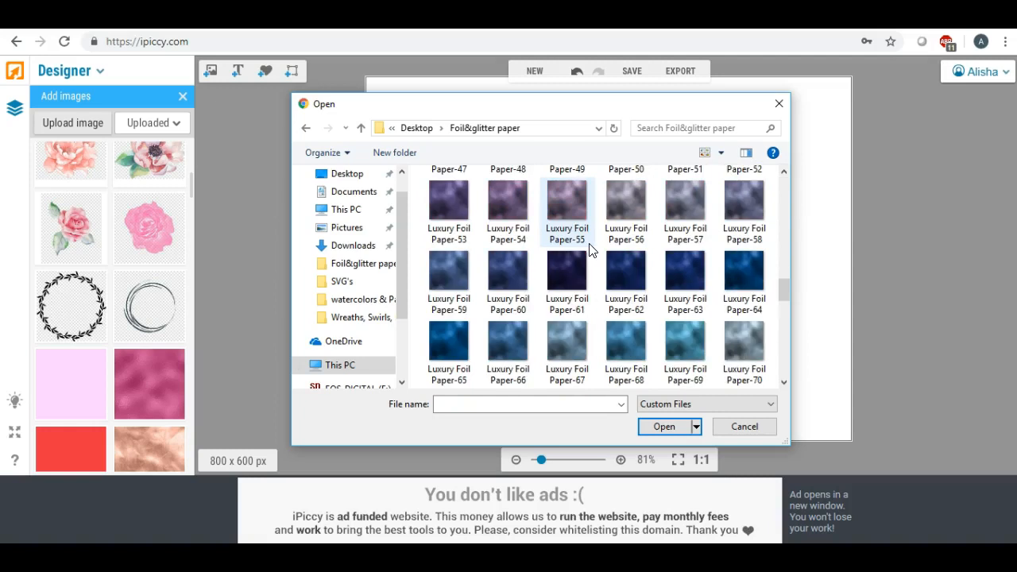
pyautogui.scroll(-2, 589, 250)
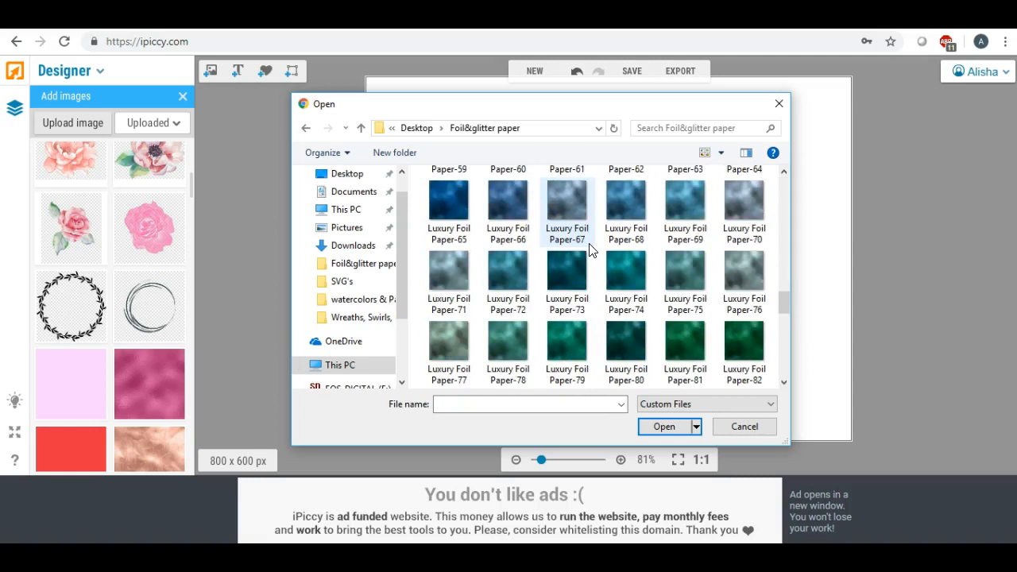
pyautogui.click(628, 271)
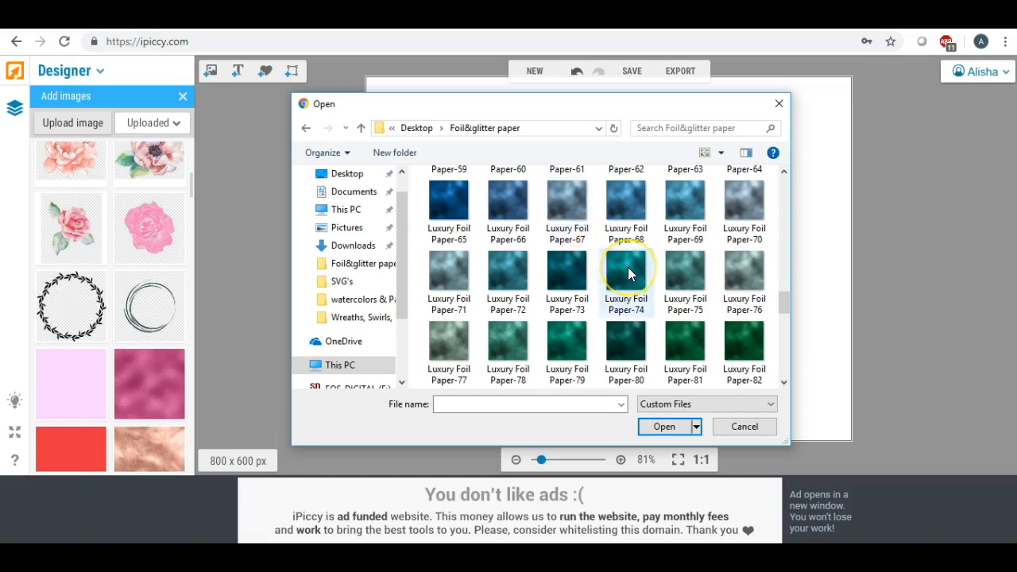
pyautogui.scroll(-1, 627, 274)
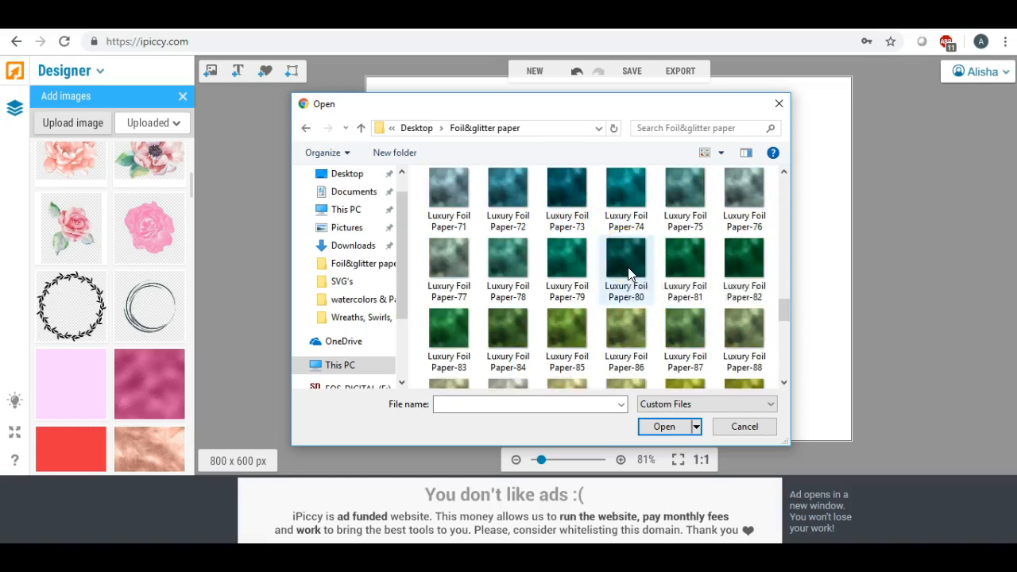
pyautogui.click(629, 201)
pyautogui.scroll(-4, 624, 218)
pyautogui.scroll(-5, 622, 217)
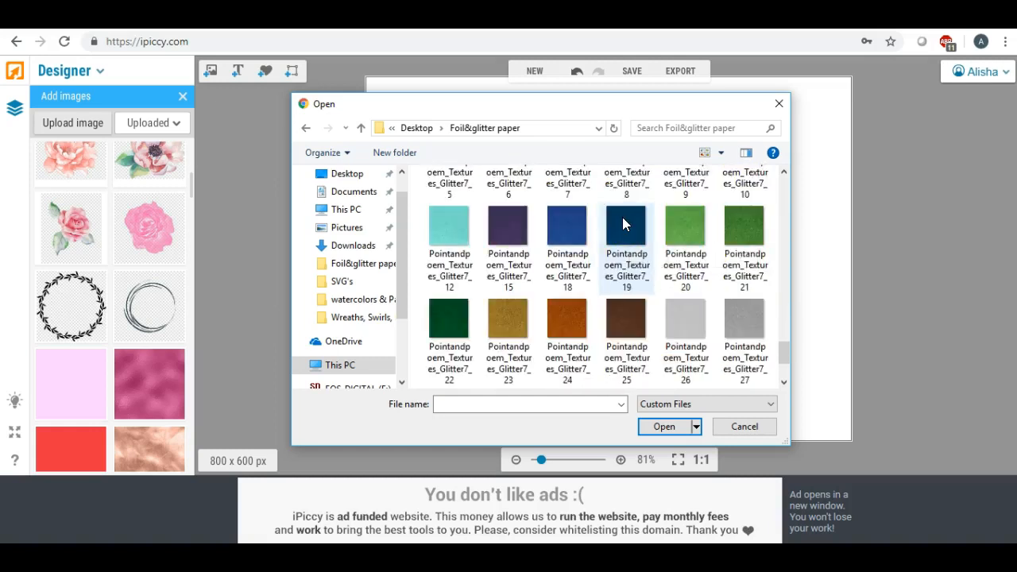
pyautogui.scroll(10, 624, 224)
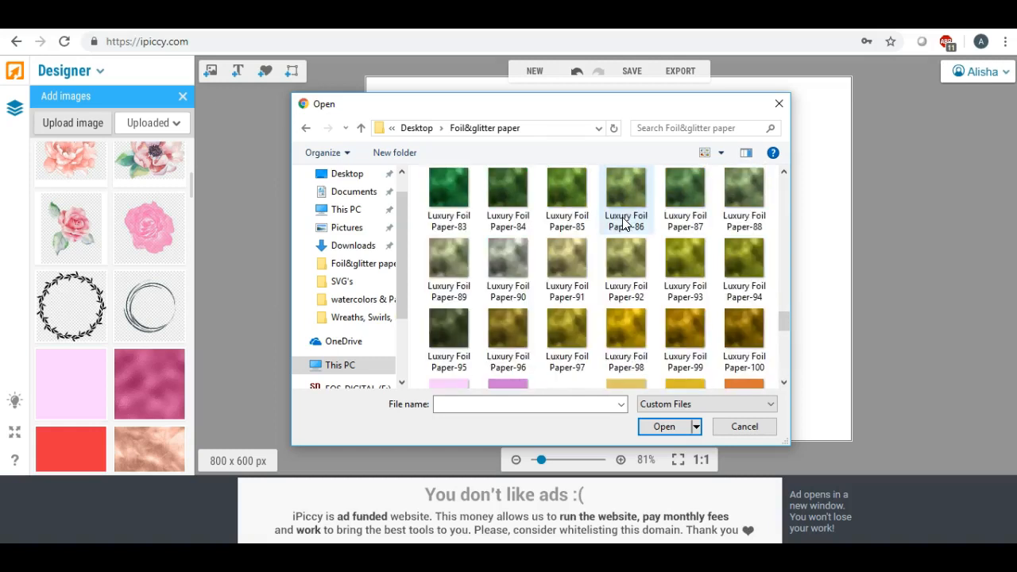
pyautogui.doubleClick(625, 327)
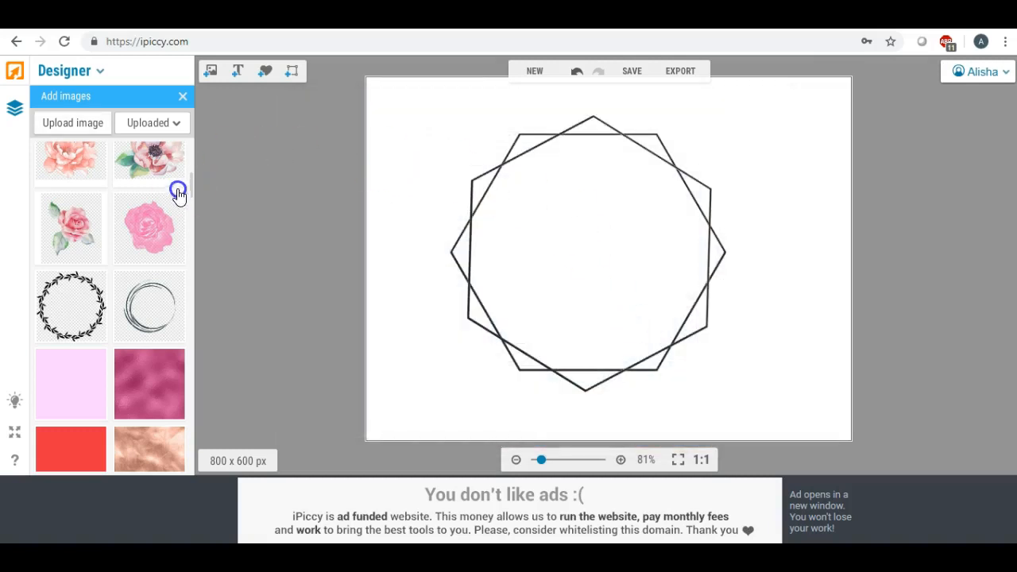
# Place the uploaded teal foil paper on the canvas and stretch it to cover both hexagons completely
pyautogui.moveTo(191, 169); pyautogui.dragTo(193, 141)
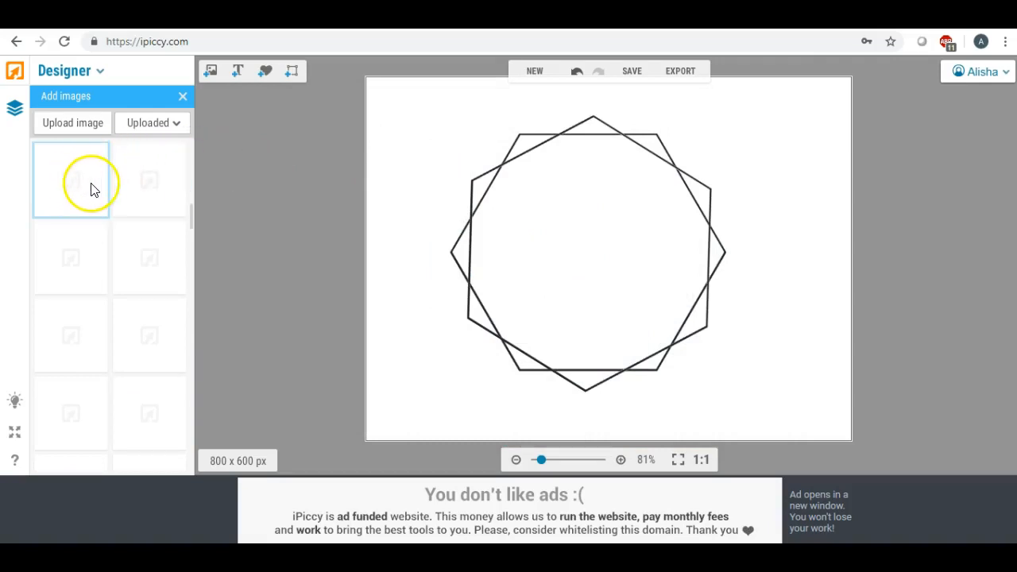
pyautogui.moveTo(193, 212); pyautogui.dragTo(193, 123)
pyautogui.moveTo(60, 171); pyautogui.dragTo(499, 181)
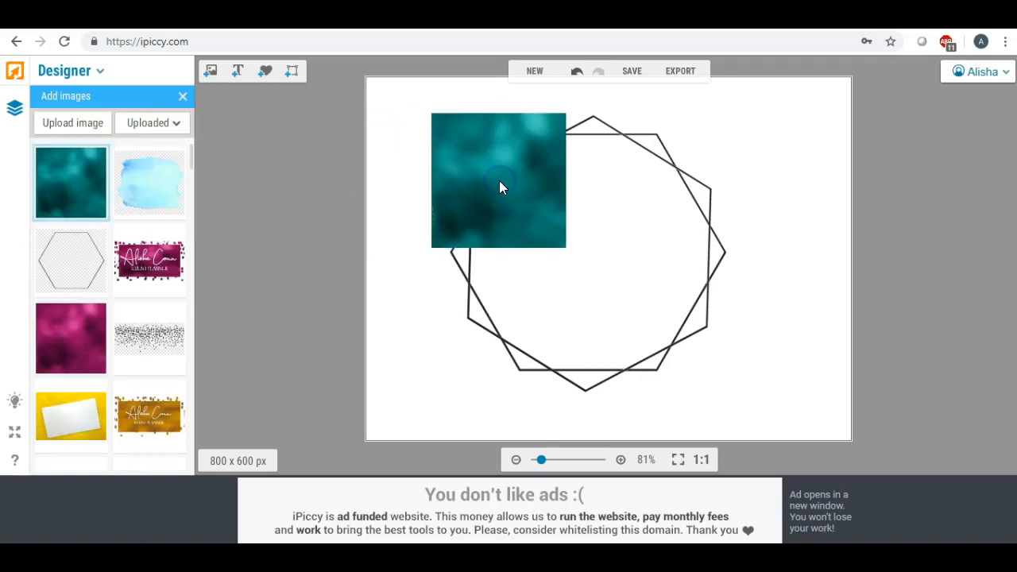
pyautogui.click(532, 176)
pyautogui.moveTo(566, 181); pyautogui.dragTo(755, 185)
pyautogui.moveTo(594, 250); pyautogui.dragTo(604, 423)
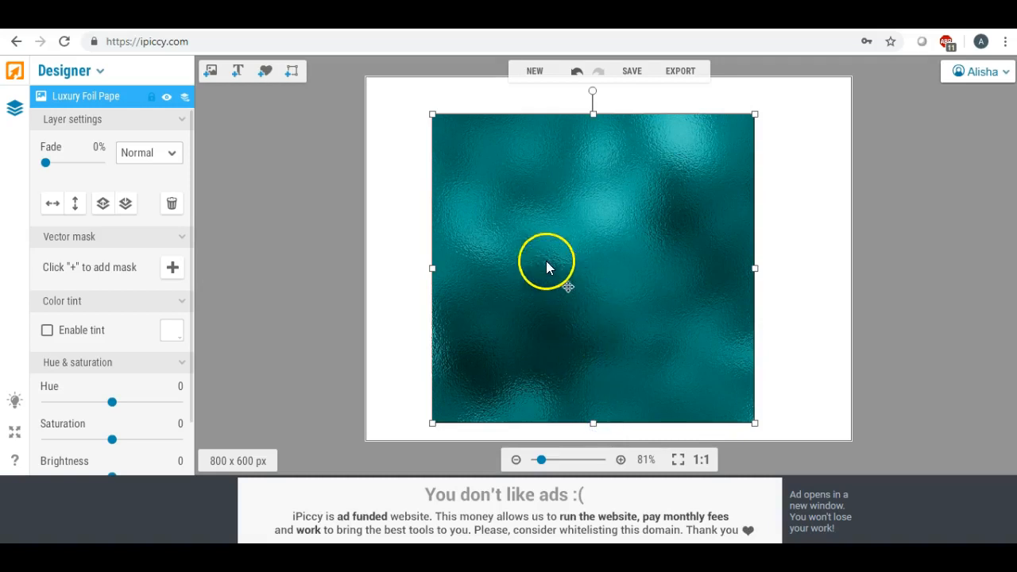
# Set the foil layer's blend mode to Lighten, inspect the hexagon lines up close, and deselect the layer
pyautogui.click(173, 154)
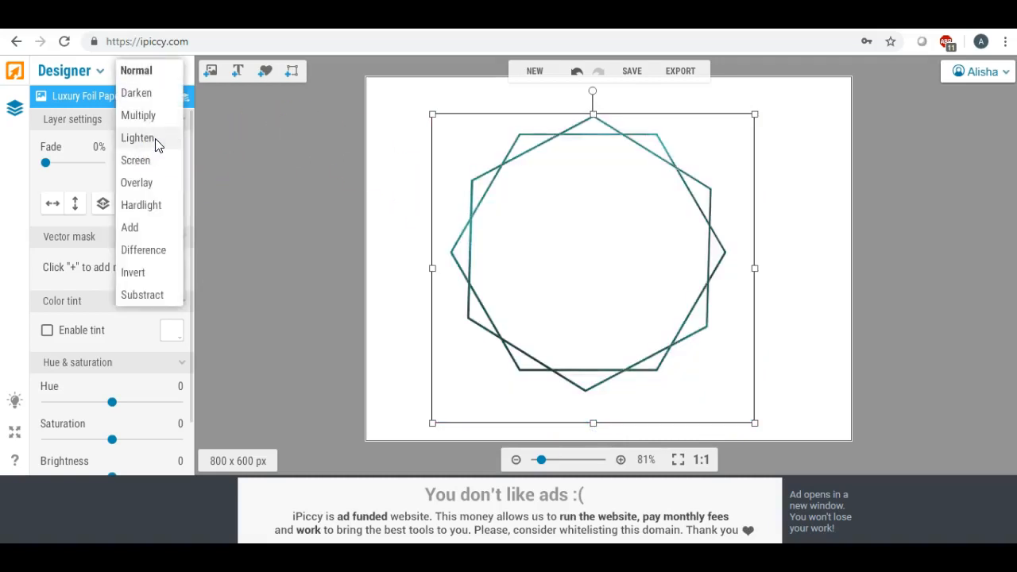
pyautogui.click(156, 141)
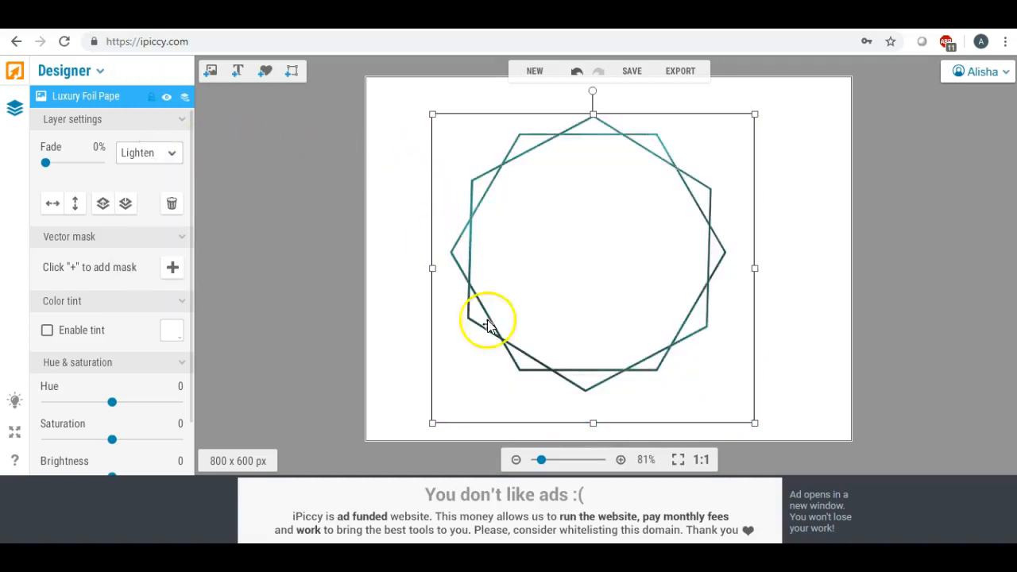
pyautogui.moveTo(541, 459)
pyautogui.mouseDown()
pyautogui.moveTo(562, 461)
pyautogui.moveTo(544, 460)
pyautogui.mouseUp()
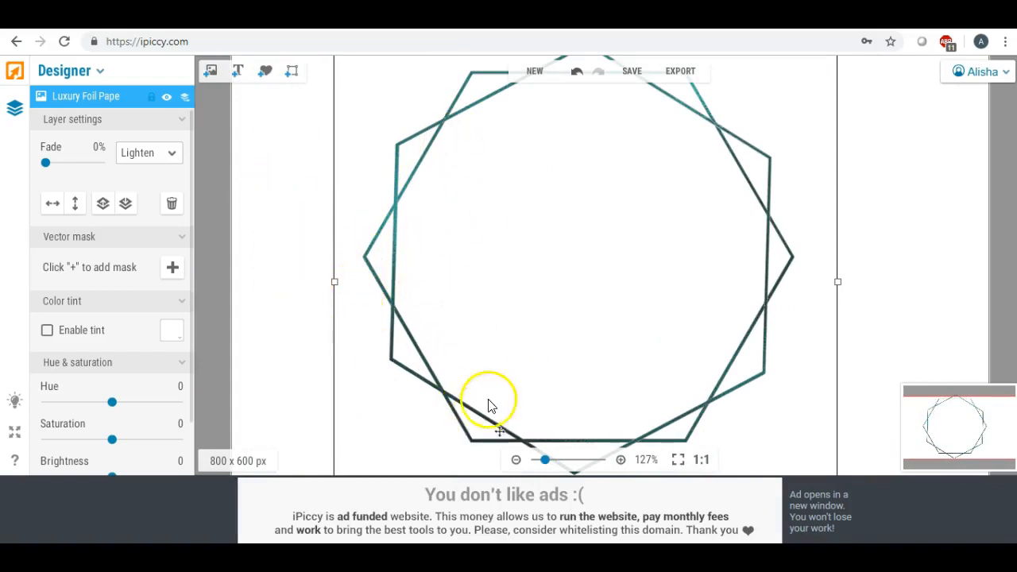
pyautogui.moveTo(544, 460); pyautogui.dragTo(541, 459)
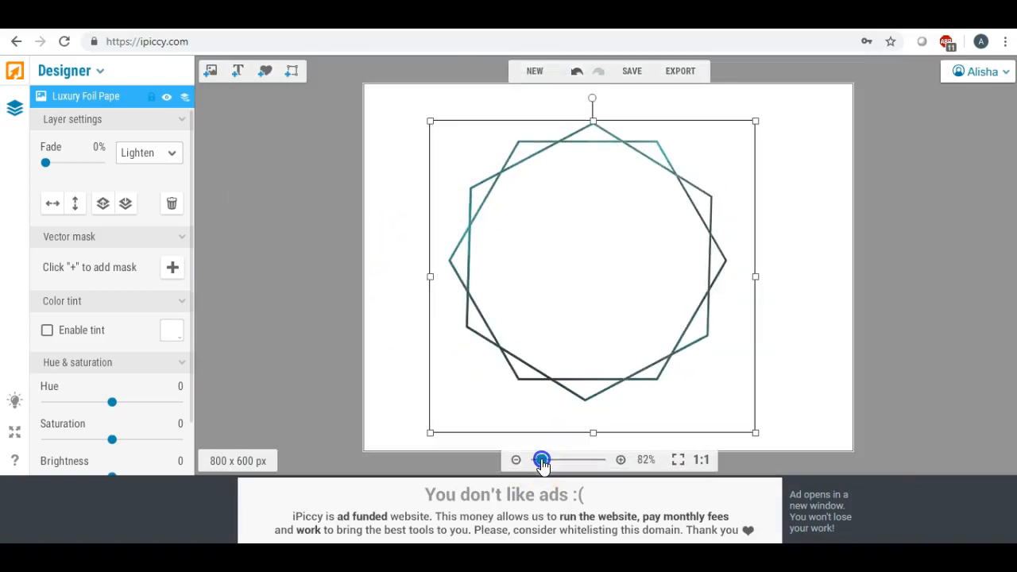
pyautogui.click(395, 136)
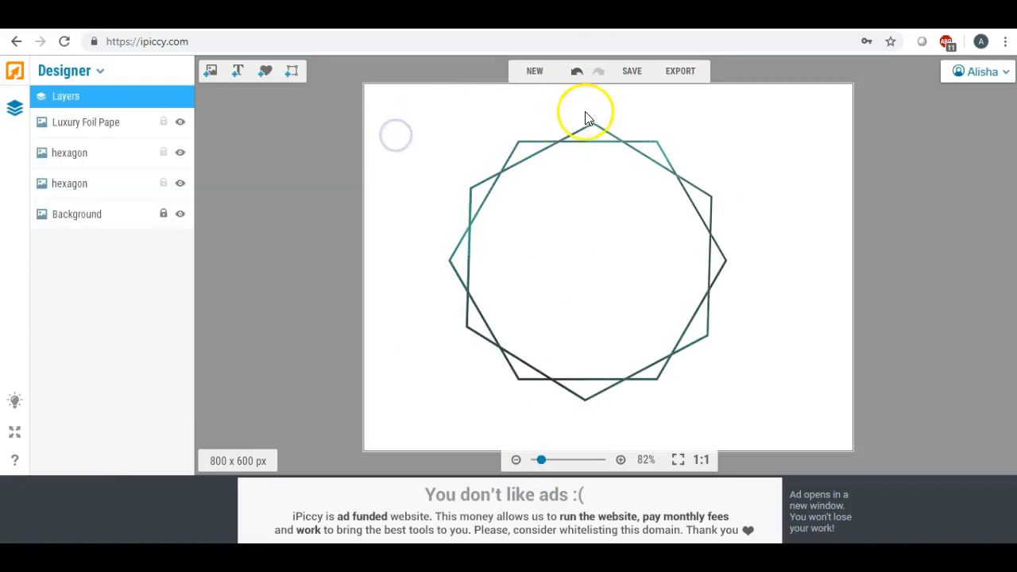
# Export the design to the photo Editor and crop it closely around the hexagons to 480 x 503 px
pyautogui.click(677, 71)
pyautogui.click(586, 311)
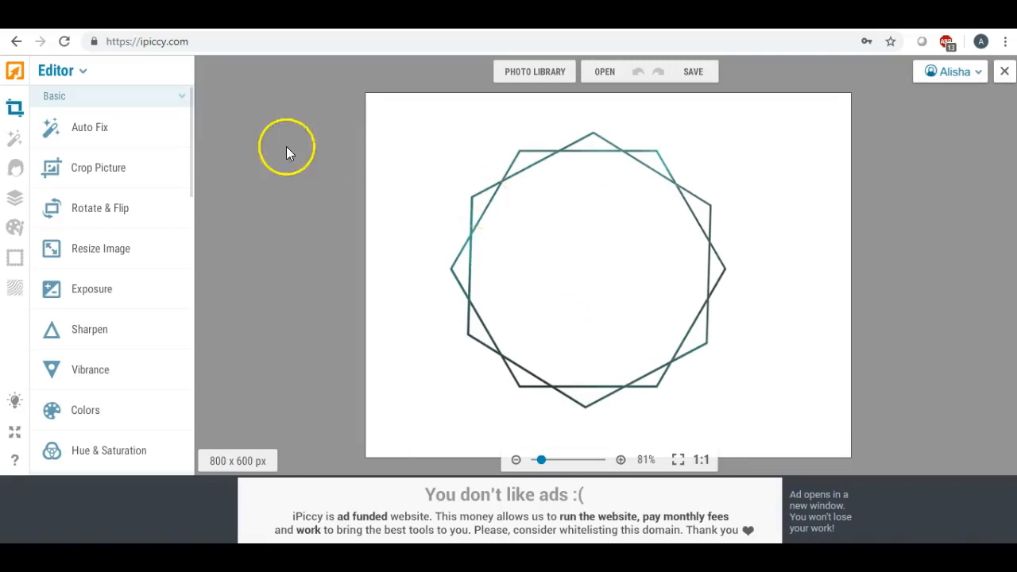
pyautogui.click(107, 170)
pyautogui.moveTo(545, 251); pyautogui.dragTo(538, 209)
pyautogui.click(588, 322)
pyautogui.moveTo(586, 330); pyautogui.dragTo(589, 408)
pyautogui.click(157, 315)
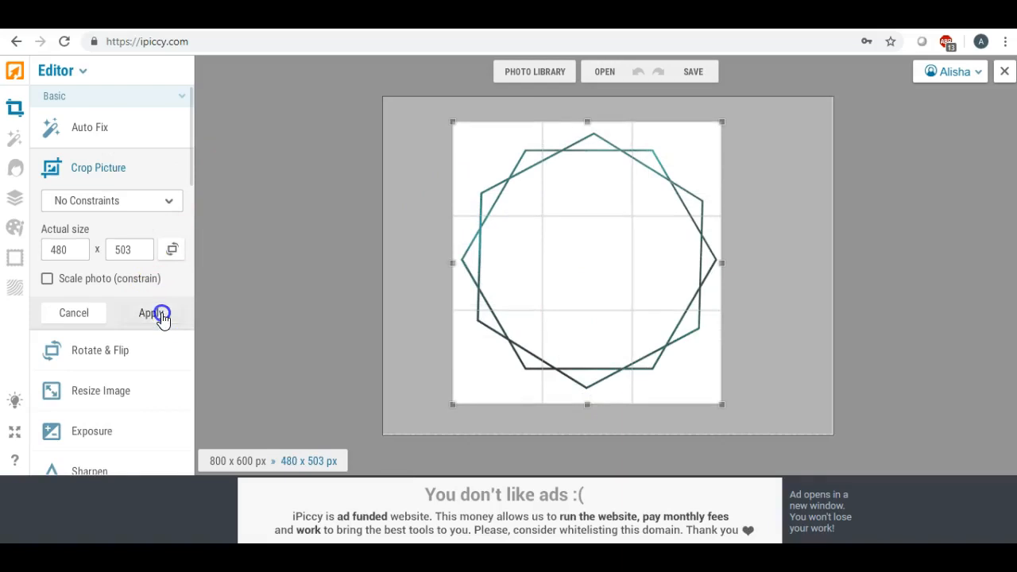
# Save the cropped image to the Desktop as de in .jpg format at Highest quality, and close the photo
pyautogui.click(694, 75)
pyautogui.click(693, 103)
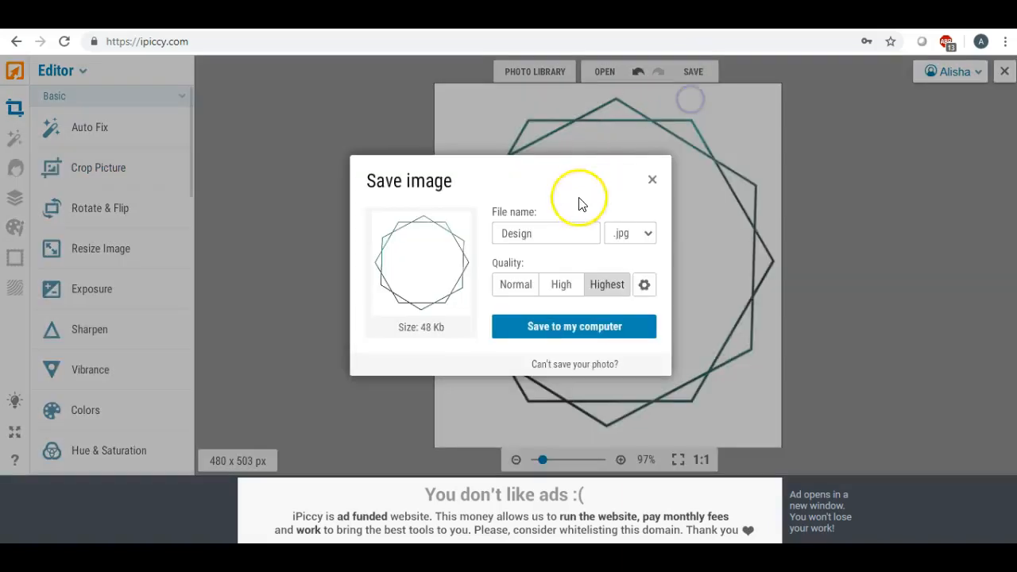
pyautogui.moveTo(551, 233); pyautogui.dragTo(409, 233)
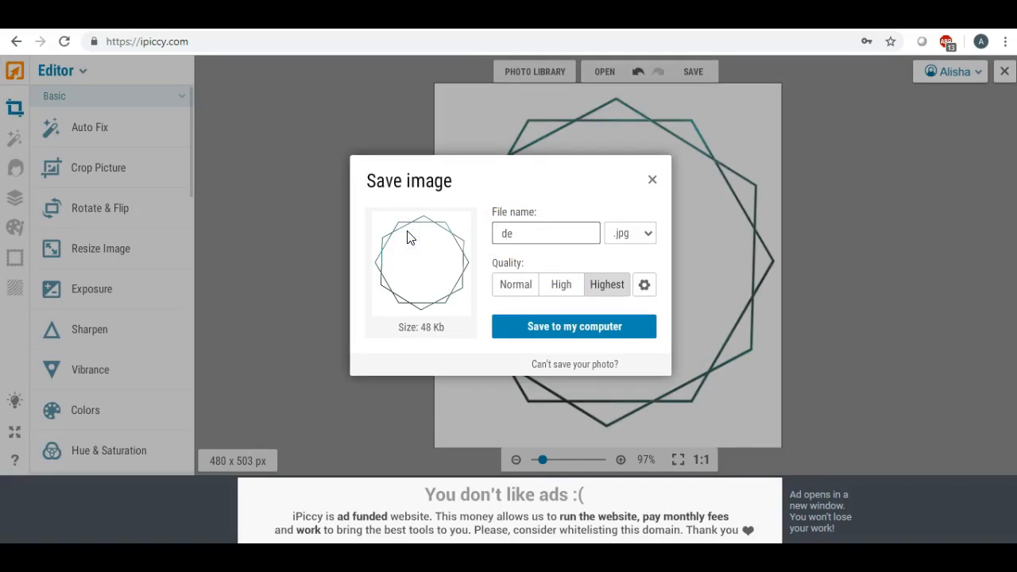
pyautogui.click(579, 327)
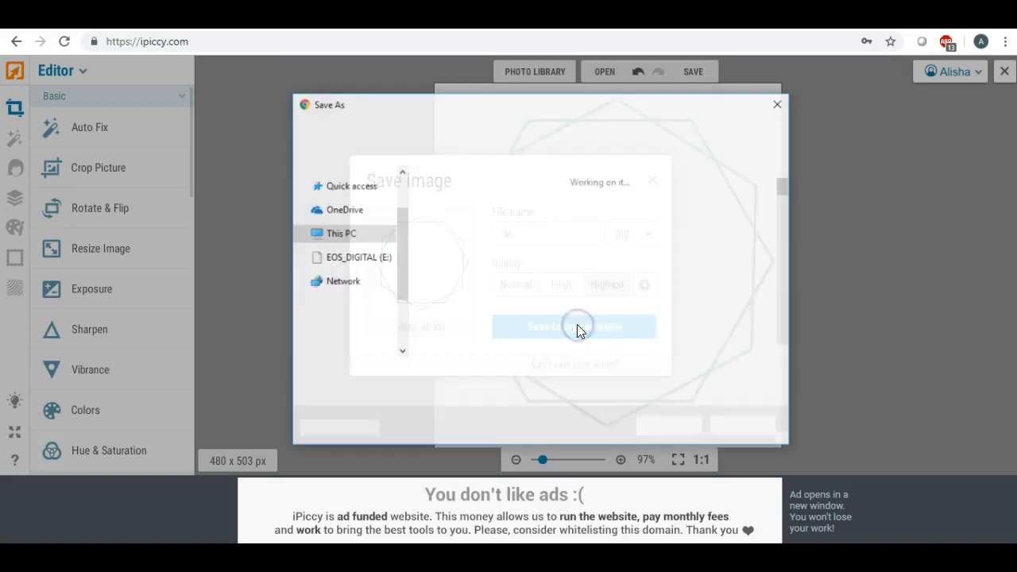
pyautogui.moveTo(398, 234); pyautogui.dragTo(400, 186)
pyautogui.click(348, 205)
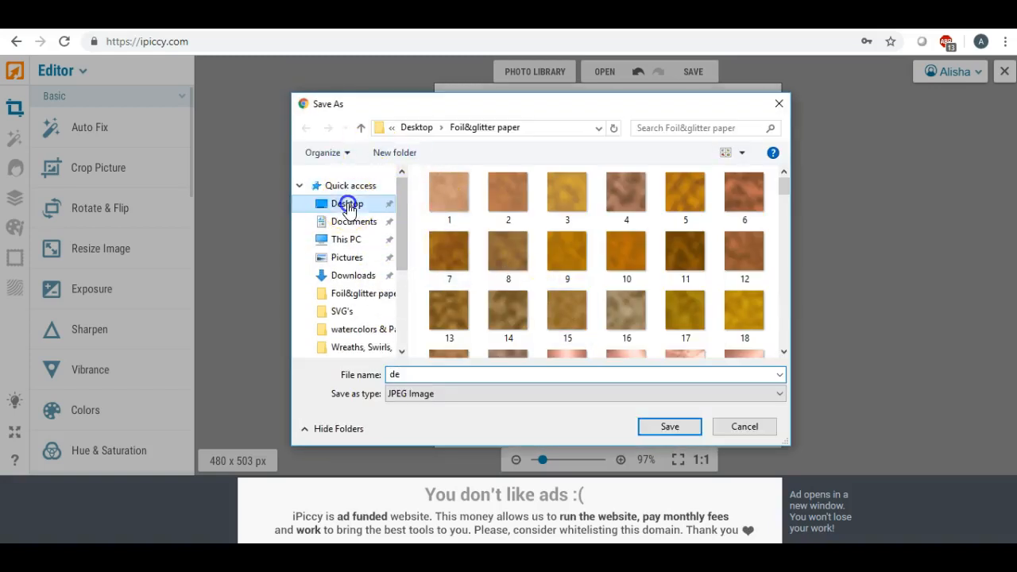
pyautogui.click(670, 426)
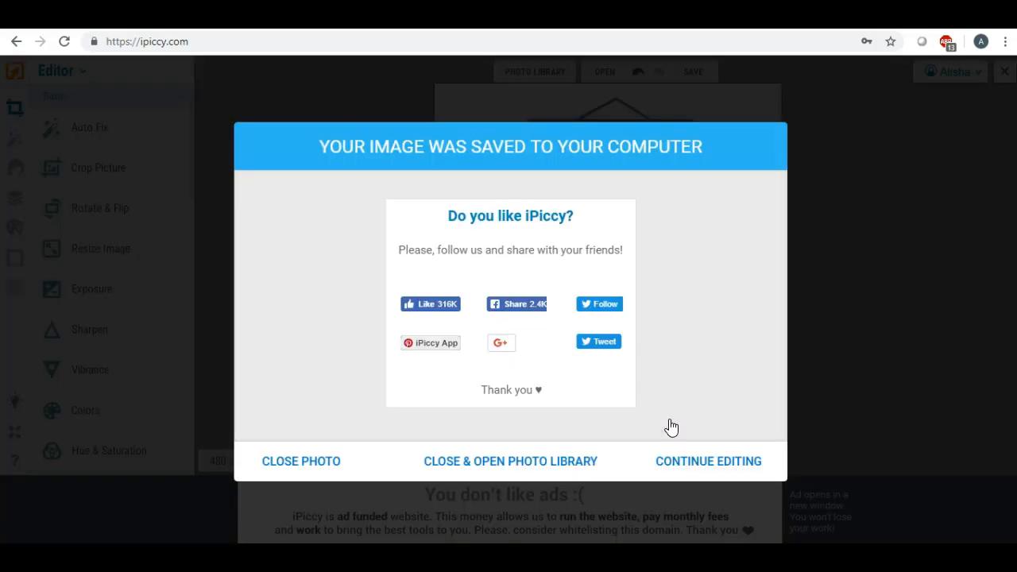
pyautogui.click(313, 461)
pyautogui.click(312, 460)
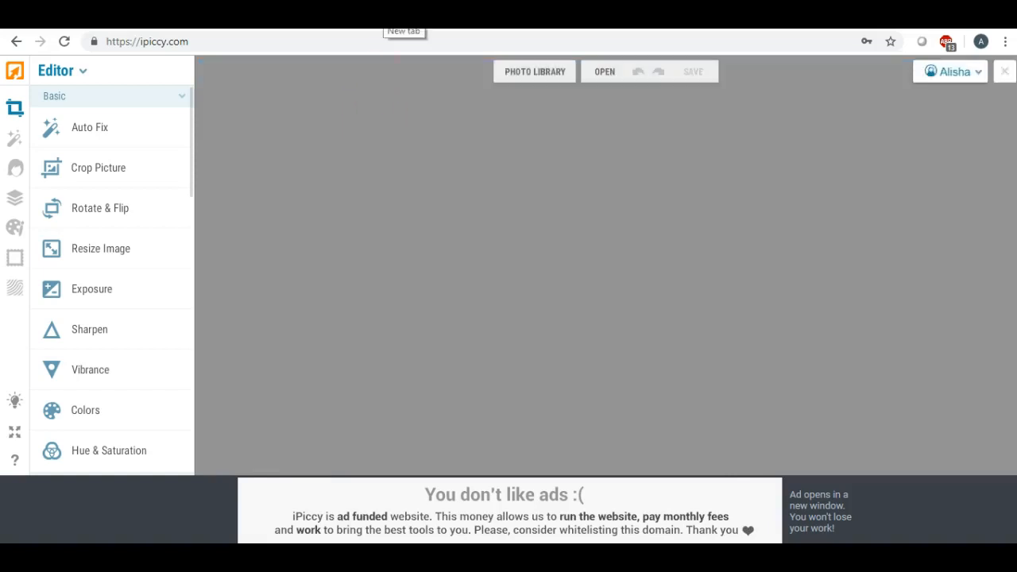
# Switch to LunaPic's Transparent Background tool in a new browser tab and upload the image de from the Desktop
pyautogui.click(405, 32)
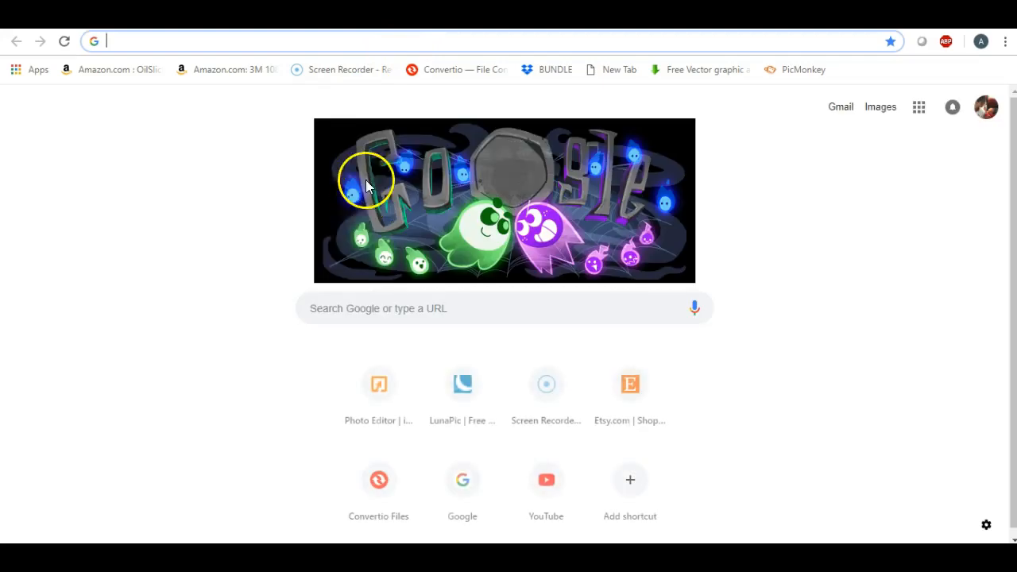
pyautogui.click(460, 413)
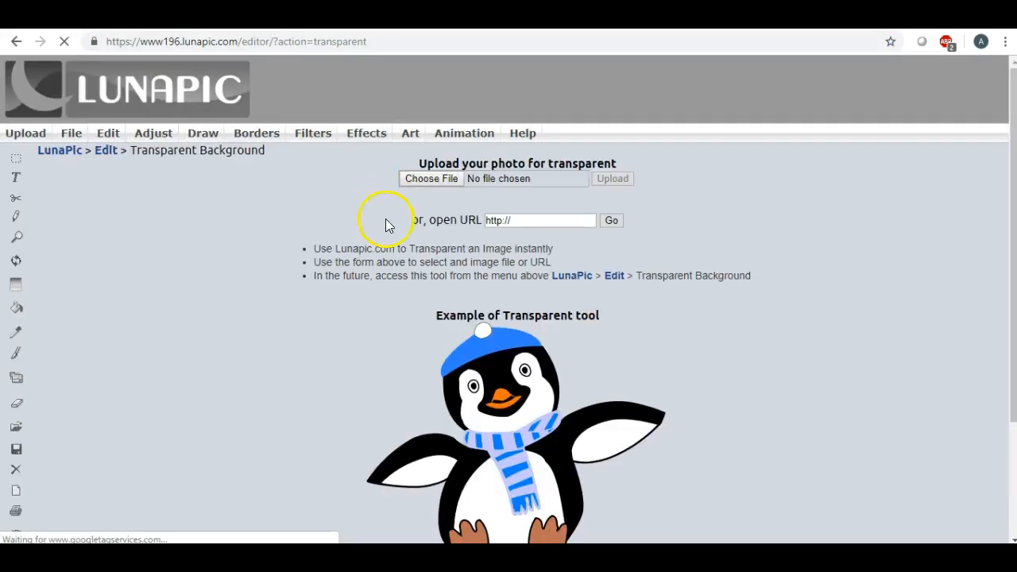
pyautogui.click(410, 185)
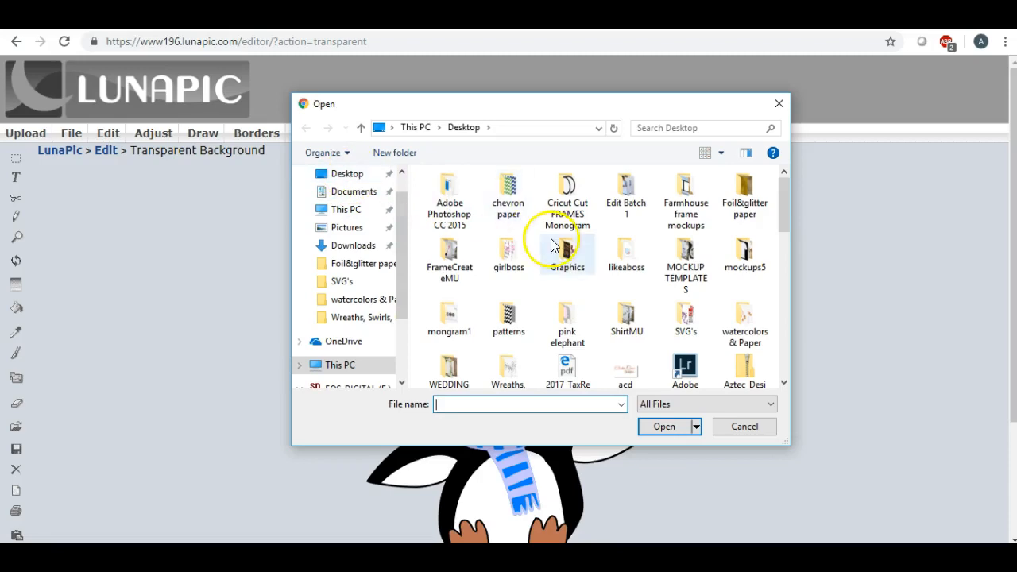
pyautogui.scroll(-3, 548, 238)
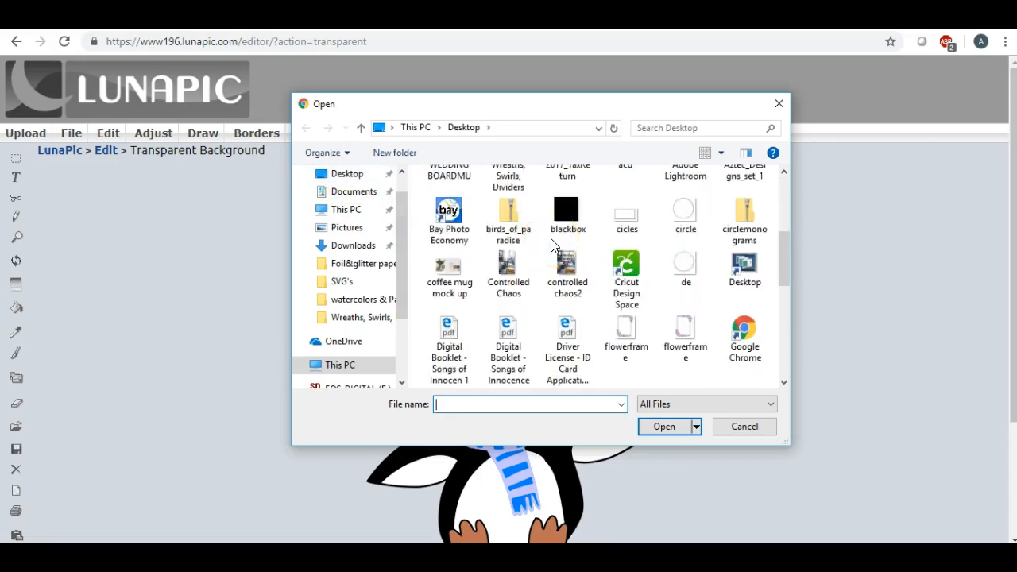
pyautogui.scroll(1, 403, 227)
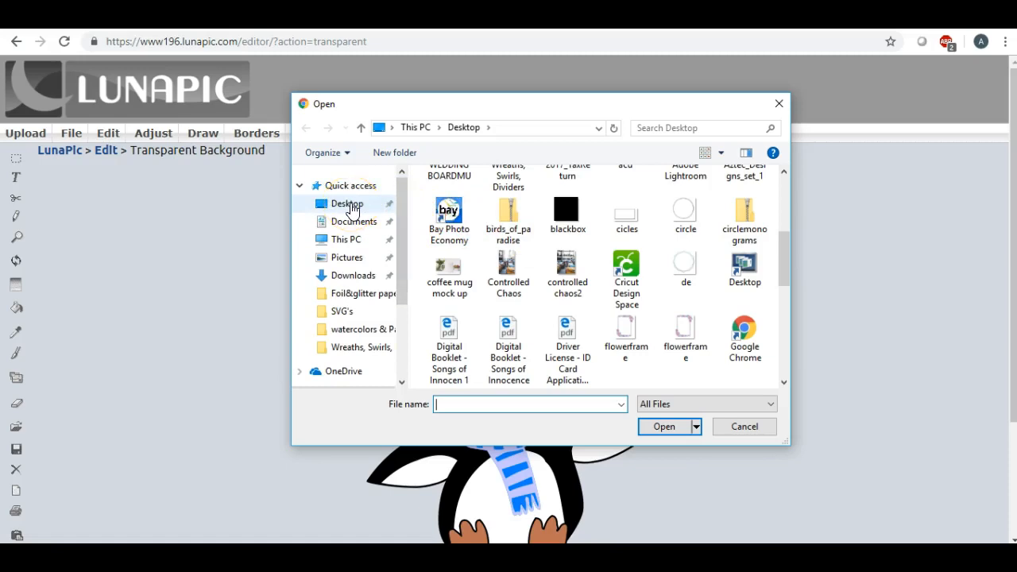
pyautogui.scroll(3, 584, 270)
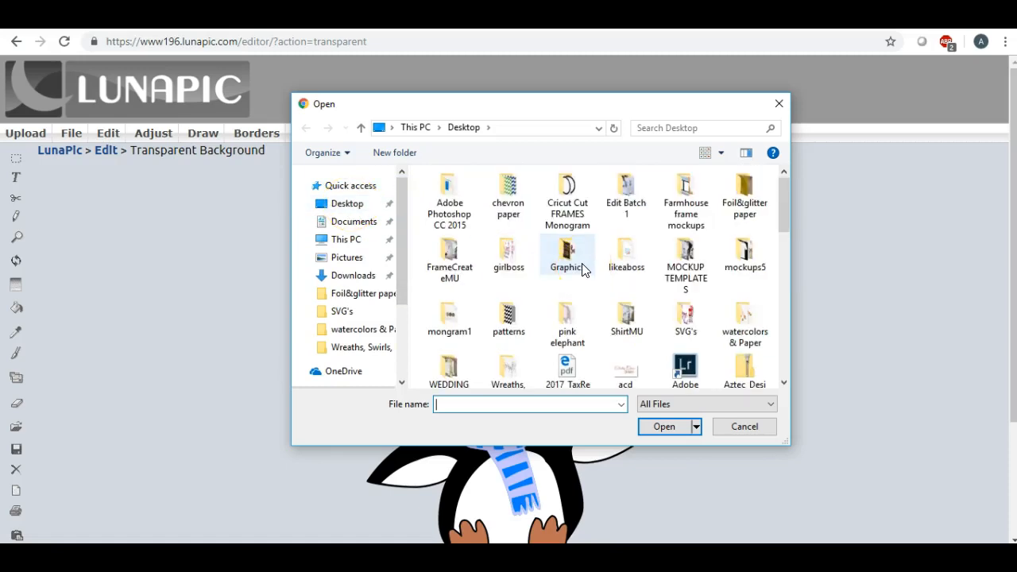
pyautogui.scroll(-10, 583, 270)
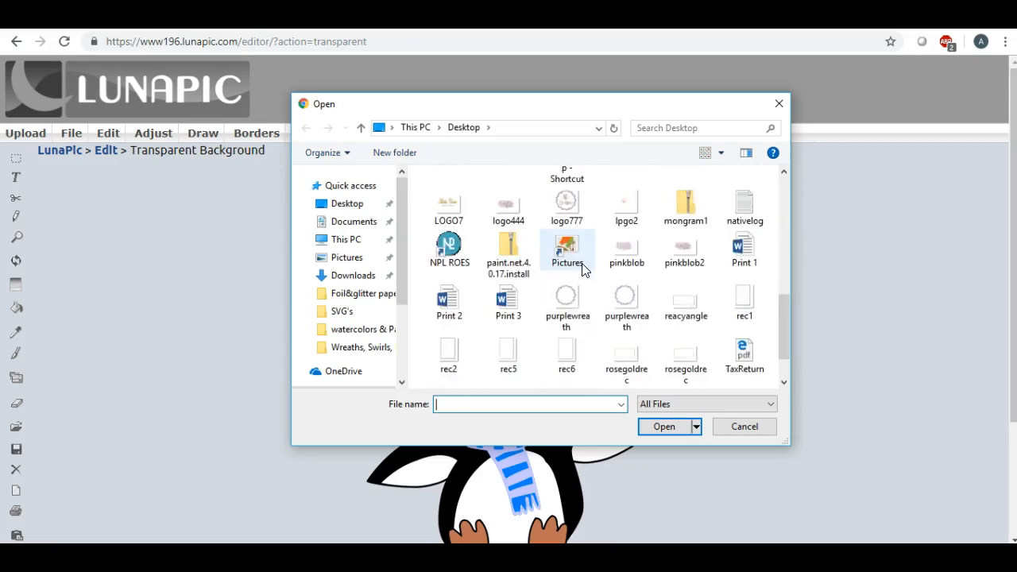
pyautogui.scroll(-1, 583, 270)
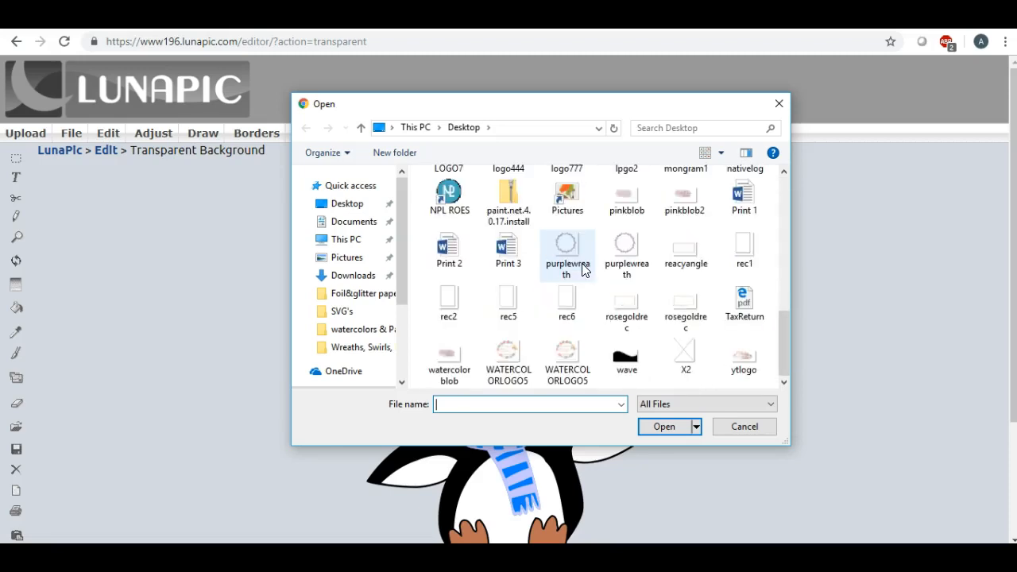
pyautogui.scroll(3, 582, 270)
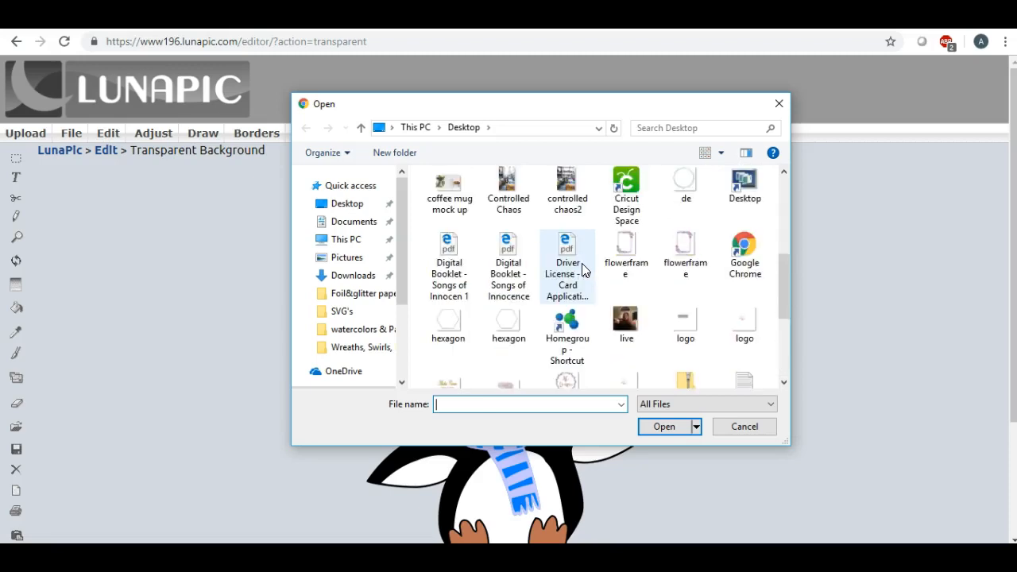
pyautogui.scroll(2, 584, 270)
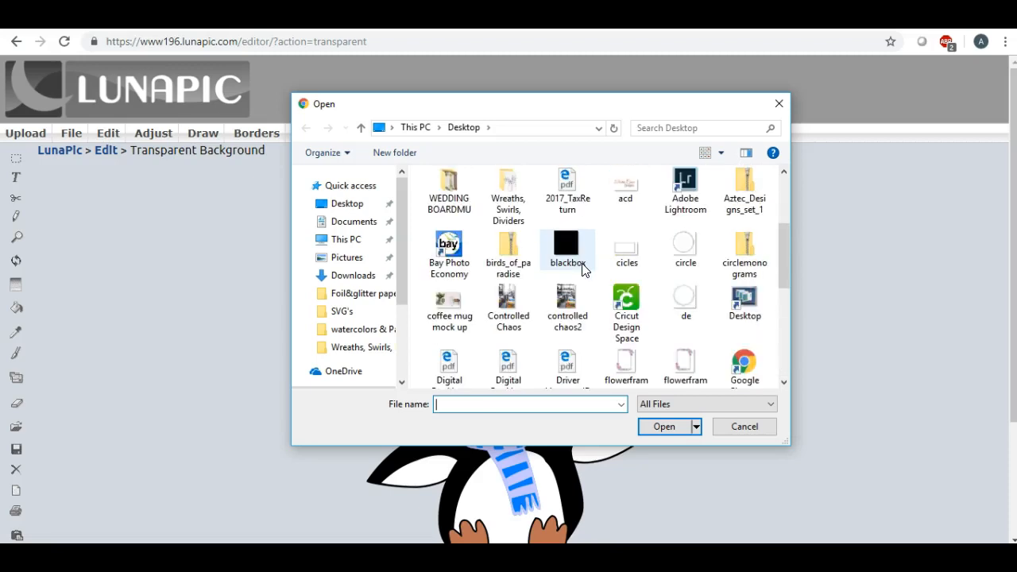
pyautogui.doubleClick(688, 296)
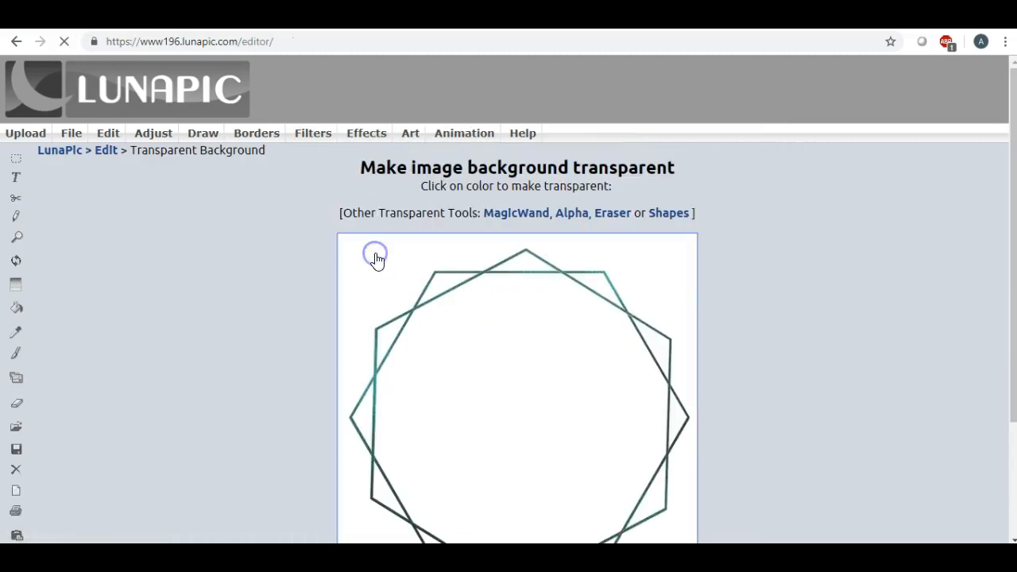
# Make the white area around and inside the hexagons transparent, apply the change, and check the whole image
pyautogui.click(376, 259)
pyautogui.scroll(-5, 715, 282)
pyautogui.scroll(2, 754, 287)
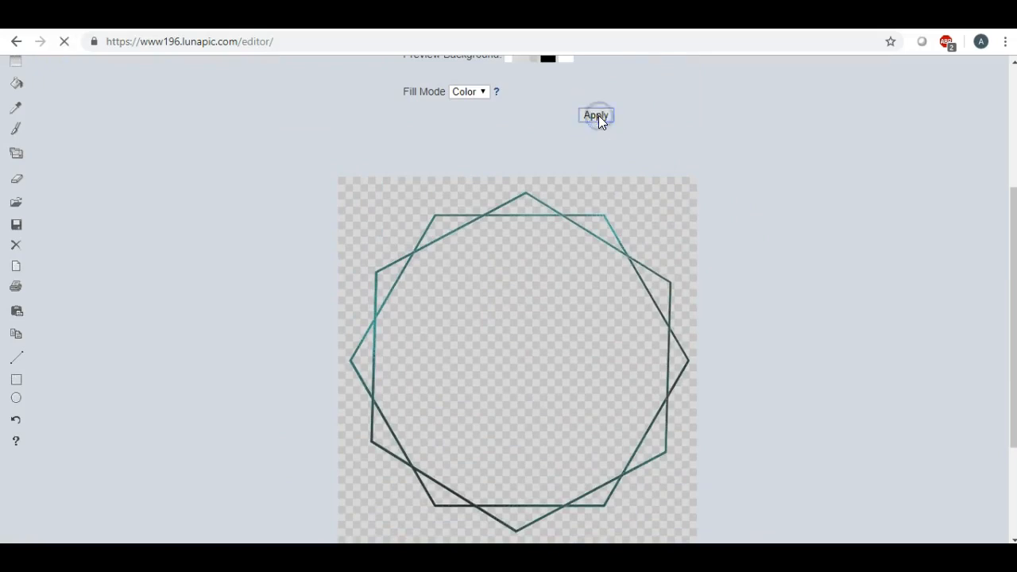
pyautogui.scroll(-4, 421, 266)
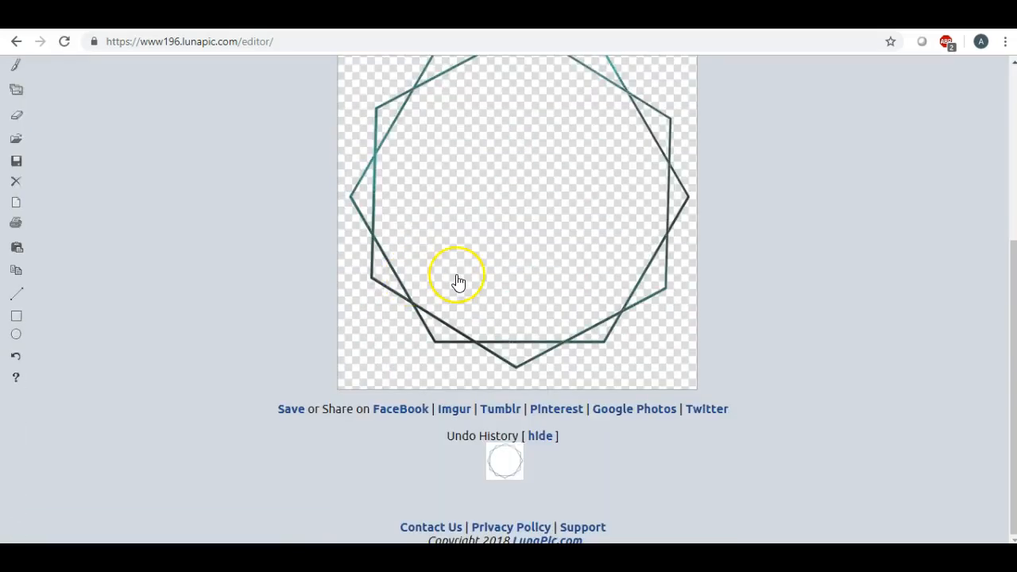
pyautogui.scroll(4, 452, 282)
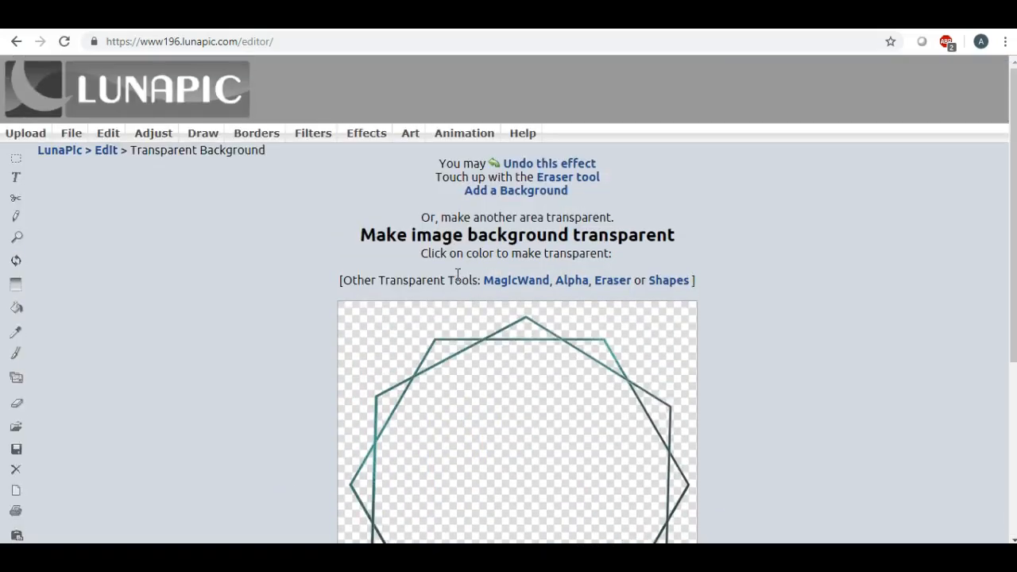
# Save the transparent image as a PNG download and open the downloaded file
pyautogui.moveTo(71, 133)
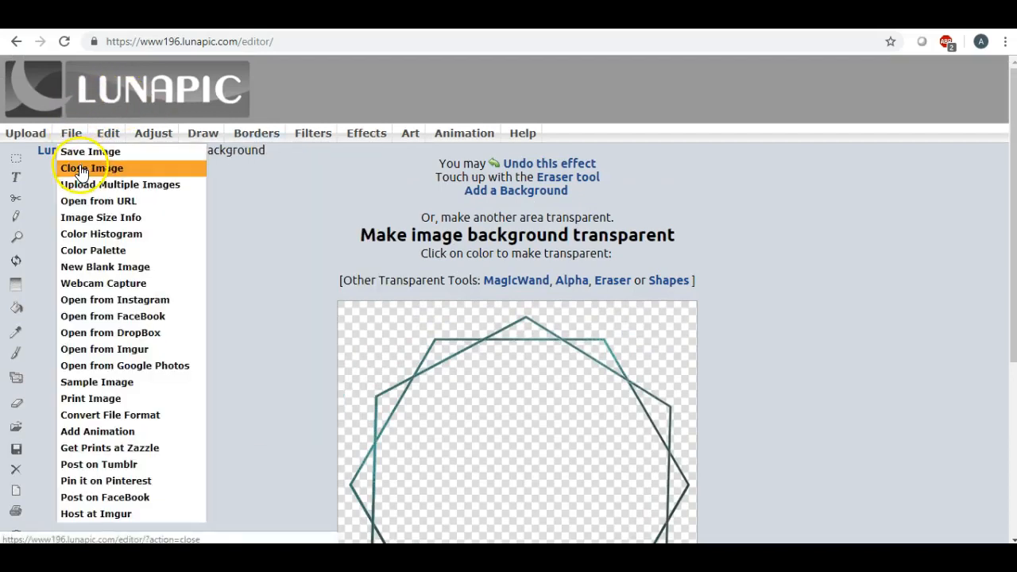
pyautogui.click(82, 151)
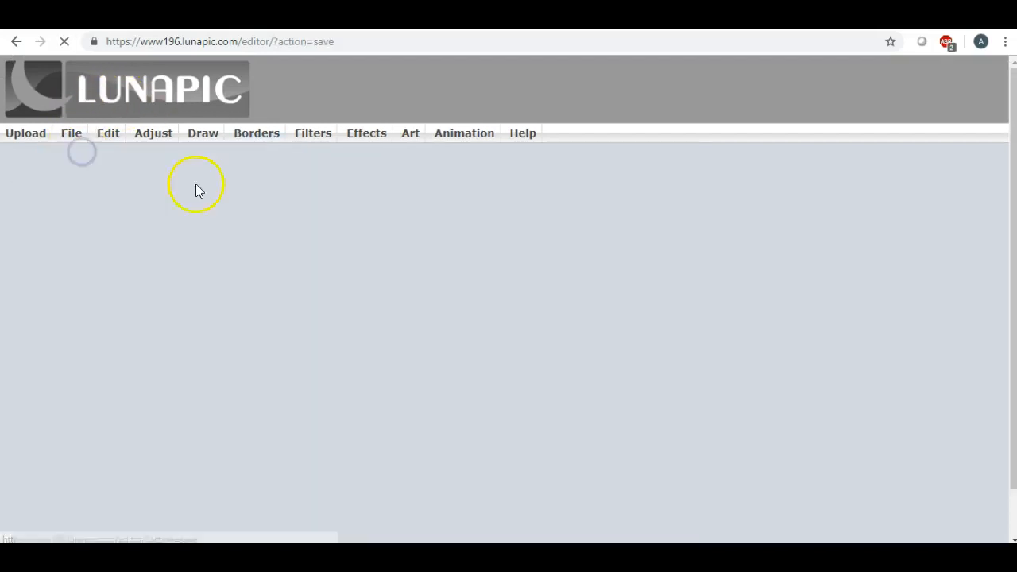
pyautogui.click(475, 220)
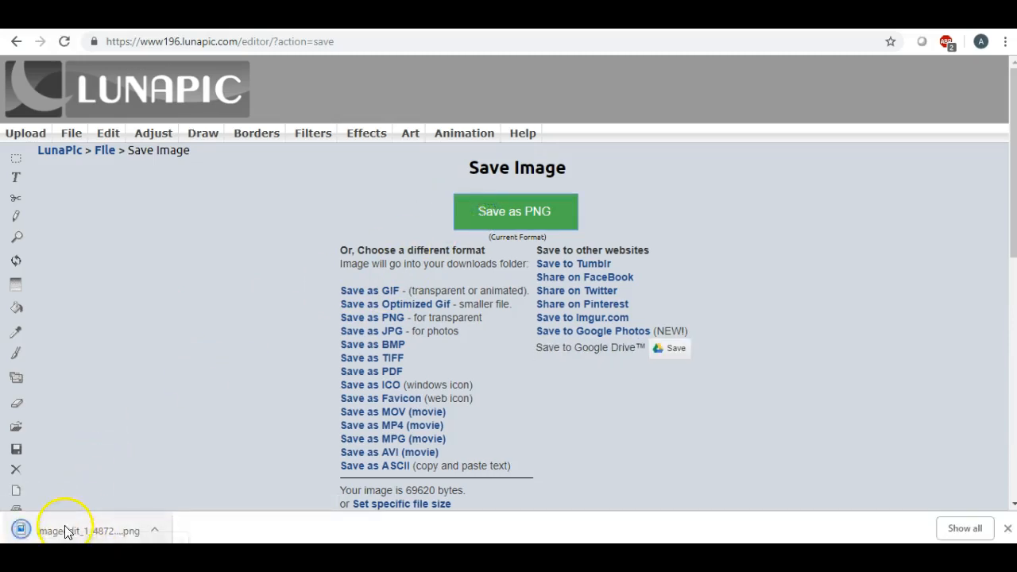
pyautogui.click(68, 531)
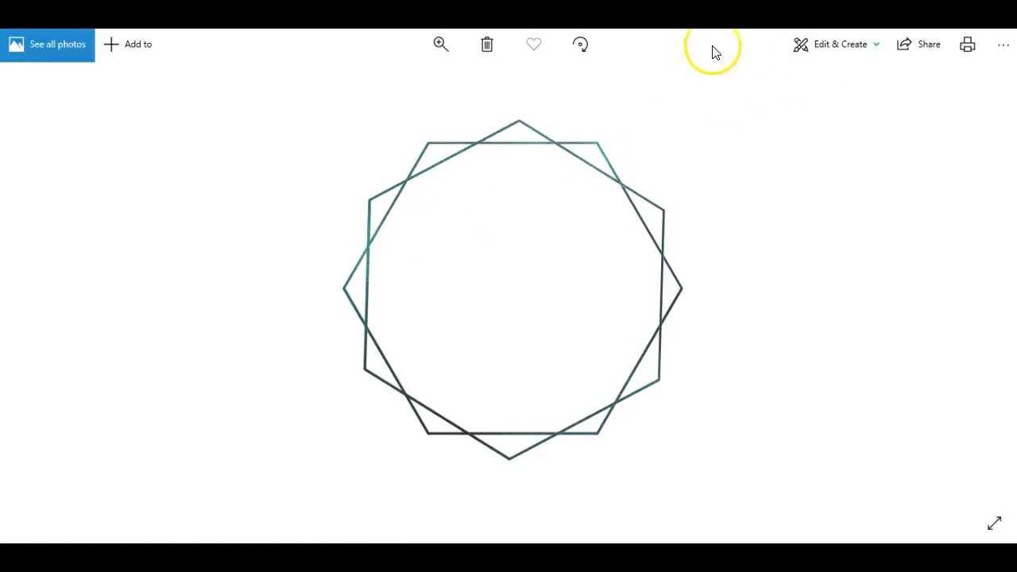
# Save the downloaded image to the Desktop as de in .PNG format, and close the image in LunaPic
pyautogui.click(1003, 44)
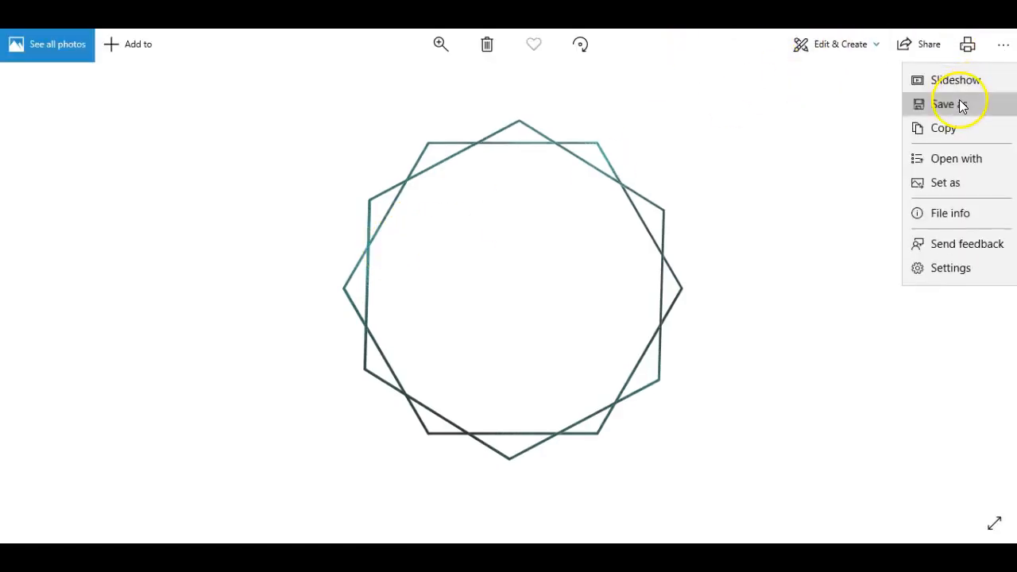
pyautogui.click(961, 102)
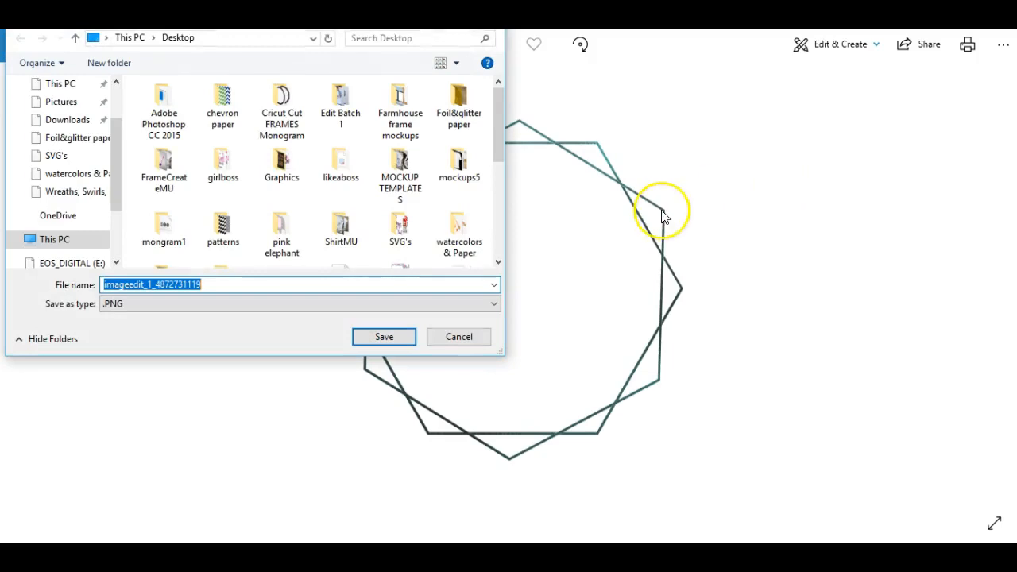
pyautogui.press('BackSpace')
pyautogui.write('de')
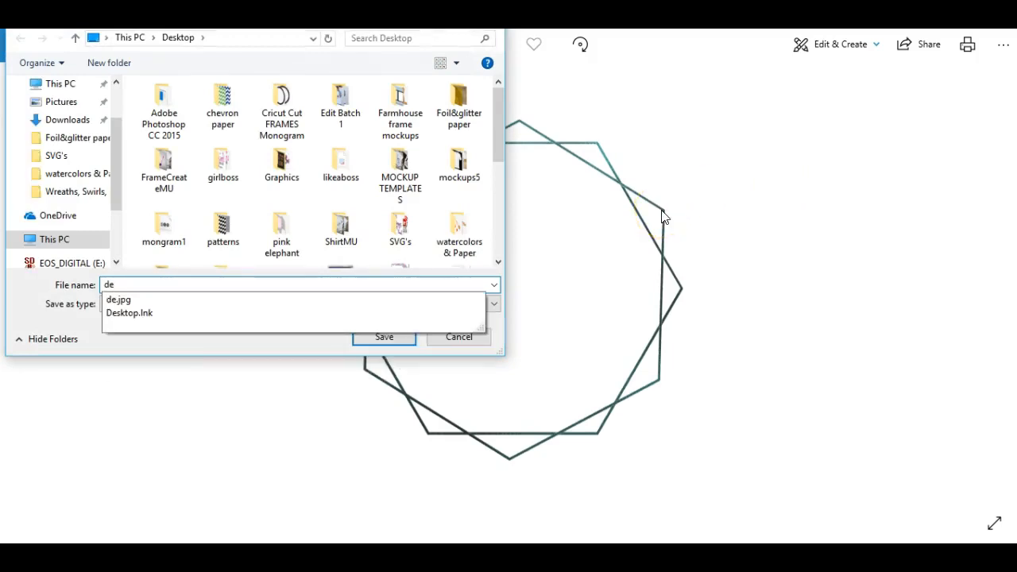
pyautogui.click(664, 216)
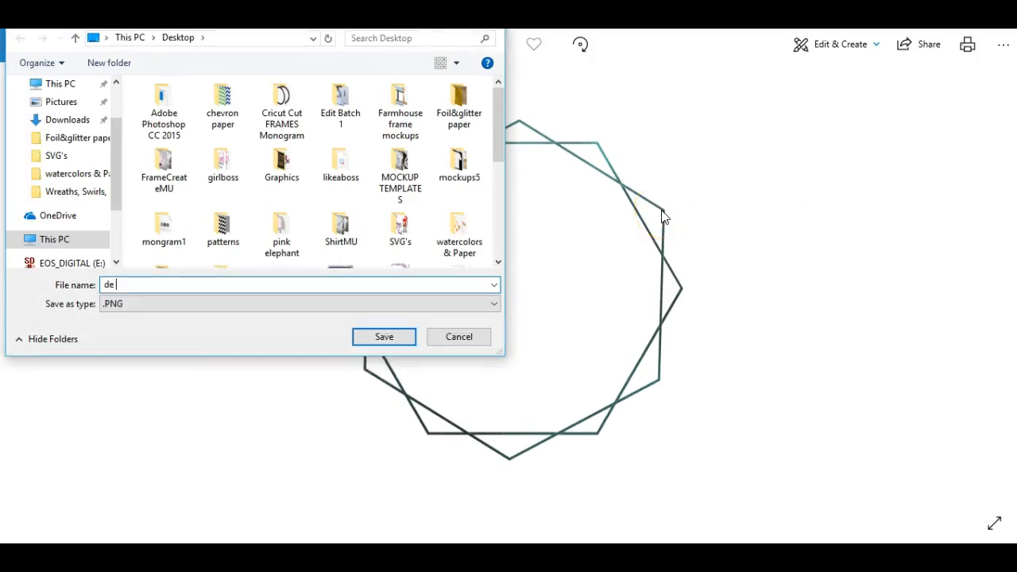
pyautogui.click(370, 337)
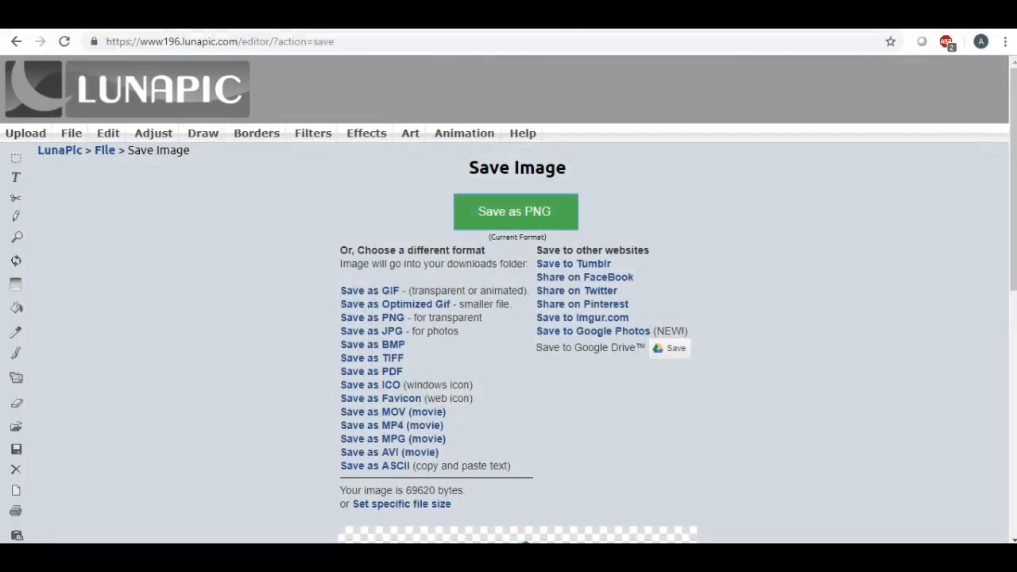
pyautogui.moveTo(71, 133)
pyautogui.click(77, 169)
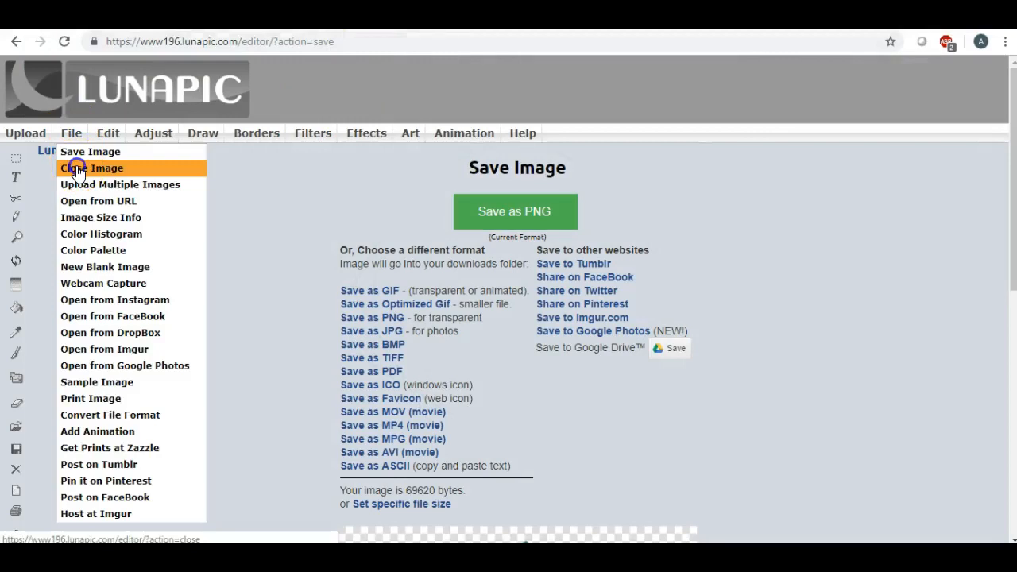
# Switch back to iPiccy, add the transparent de image from the Desktop to the photo library, and open it for editing
pyautogui.click(379, 326)
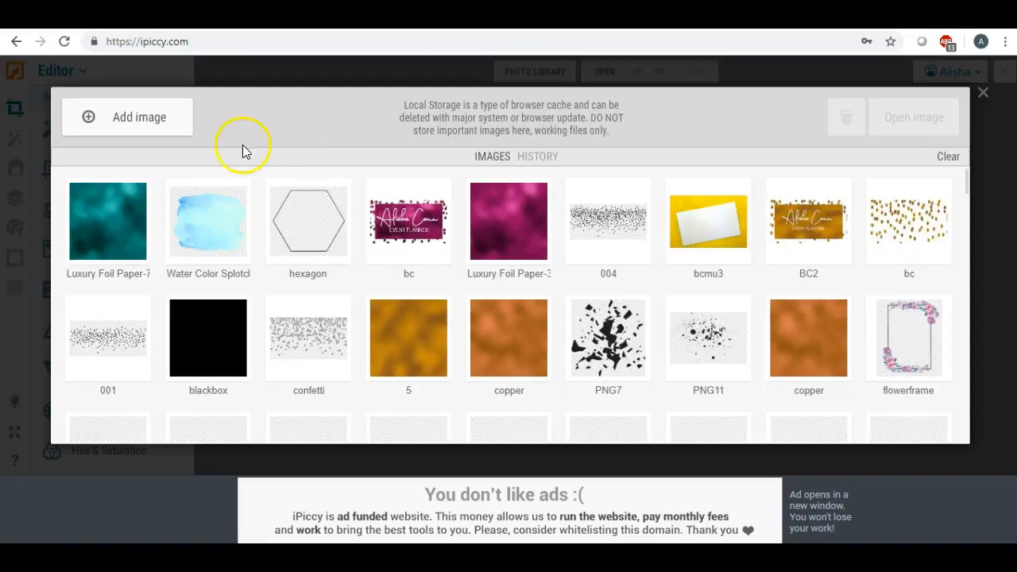
pyautogui.click(133, 126)
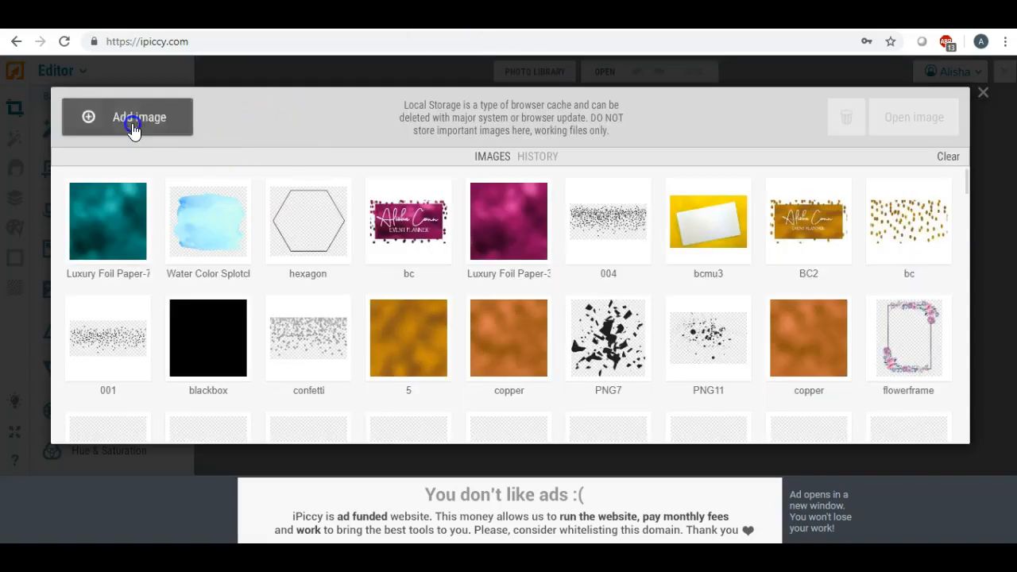
pyautogui.click(347, 173)
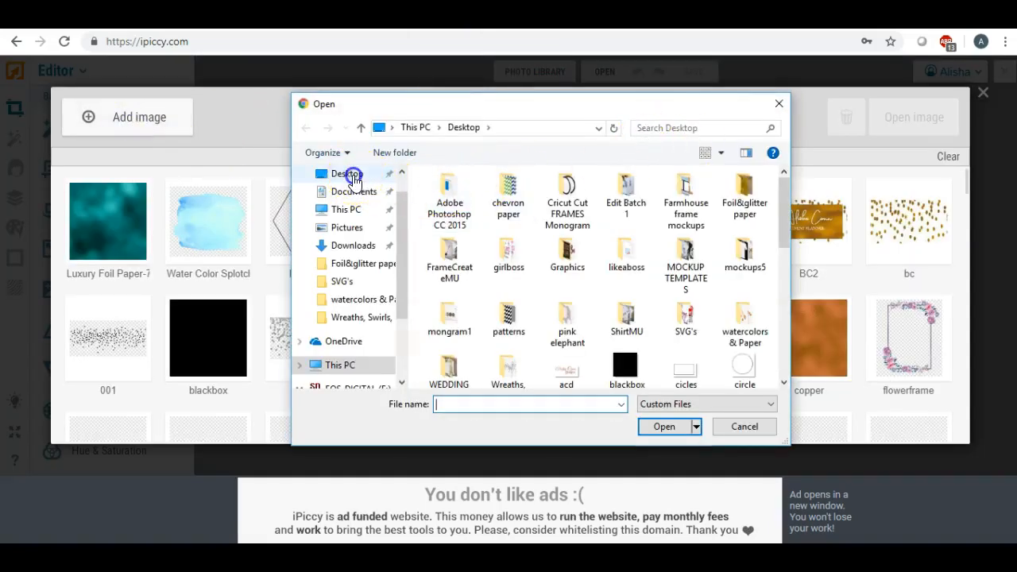
pyautogui.moveTo(782, 216); pyautogui.dragTo(782, 283)
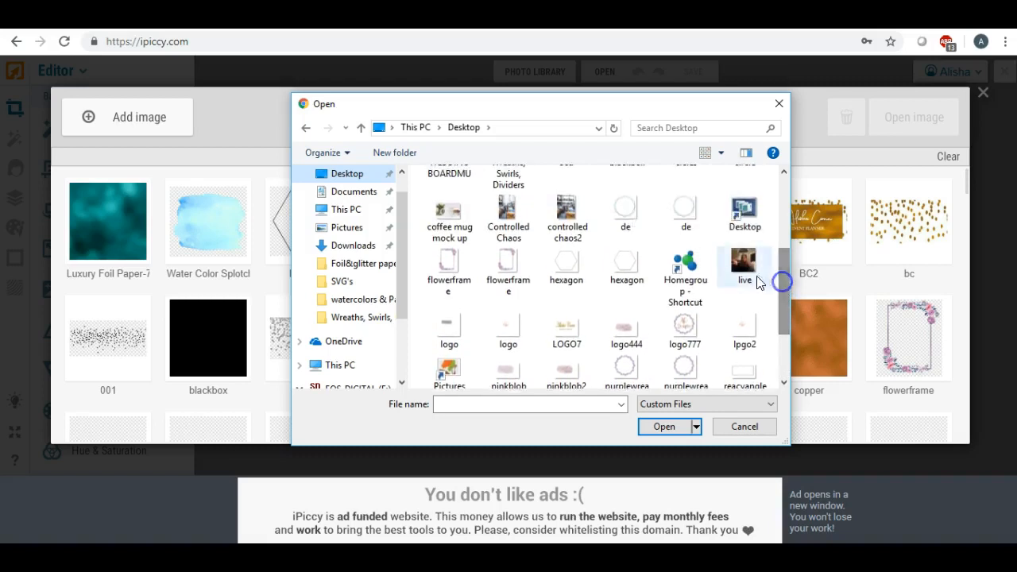
pyautogui.doubleClick(625, 213)
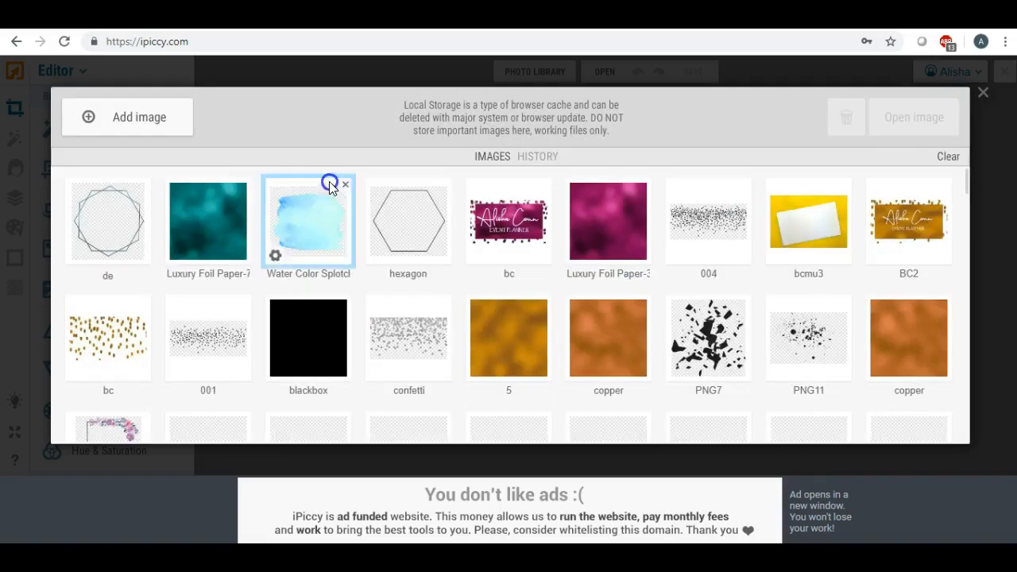
pyautogui.click(74, 261)
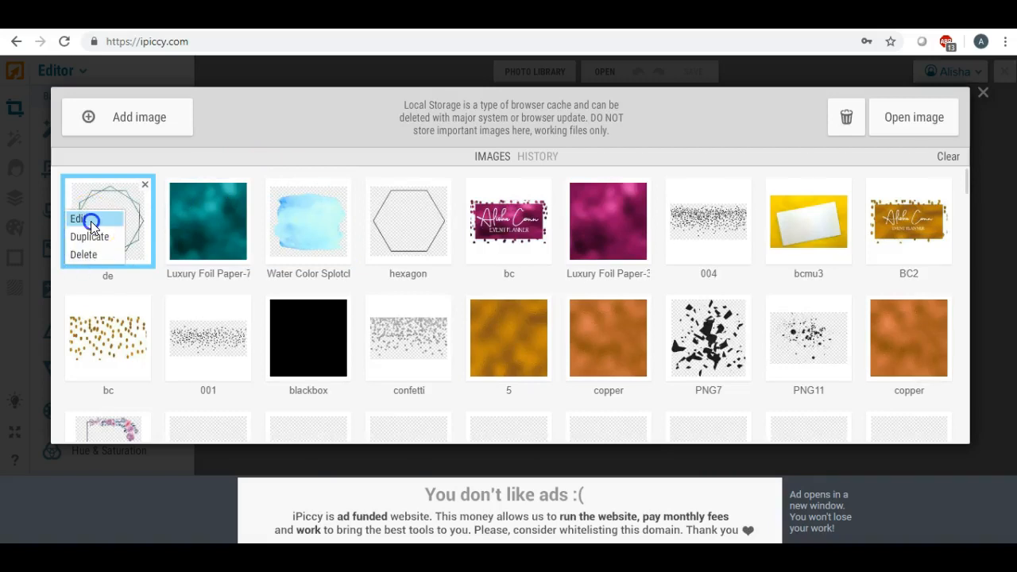
pyautogui.click(91, 221)
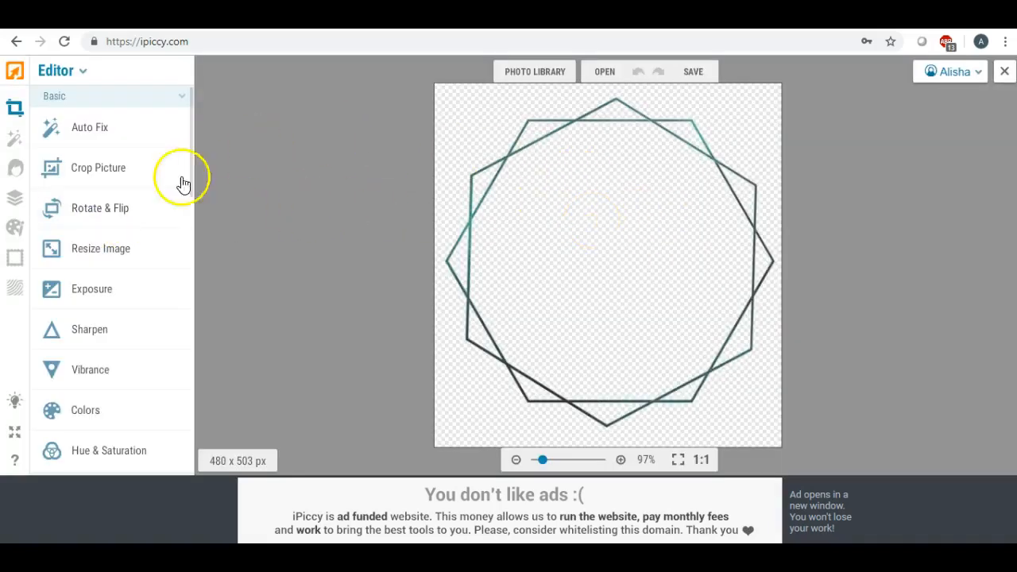
# Add the light blue watercolor splotch from the uploaded images as a new layer inside the hexagons
pyautogui.click(16, 203)
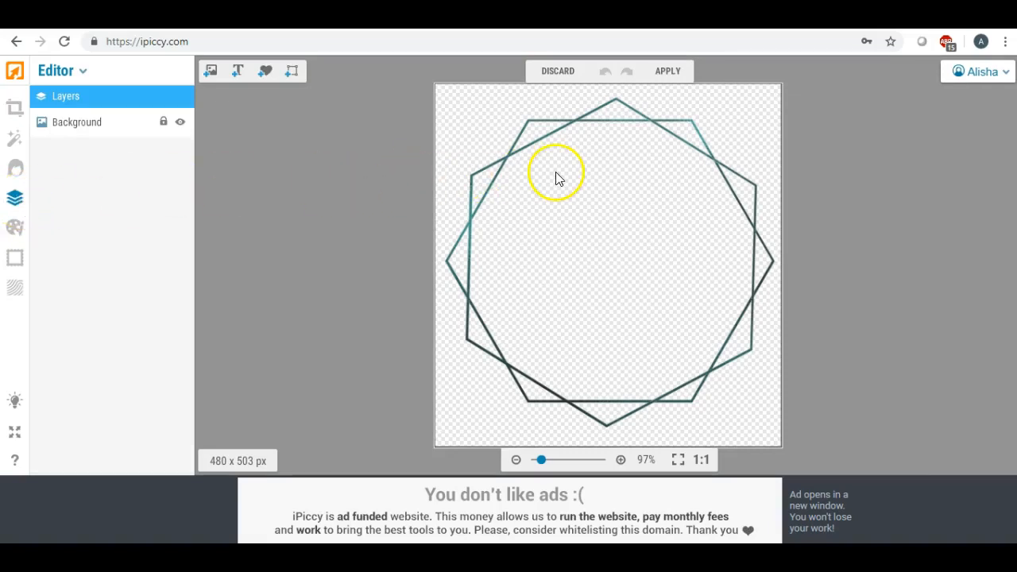
pyautogui.click(210, 73)
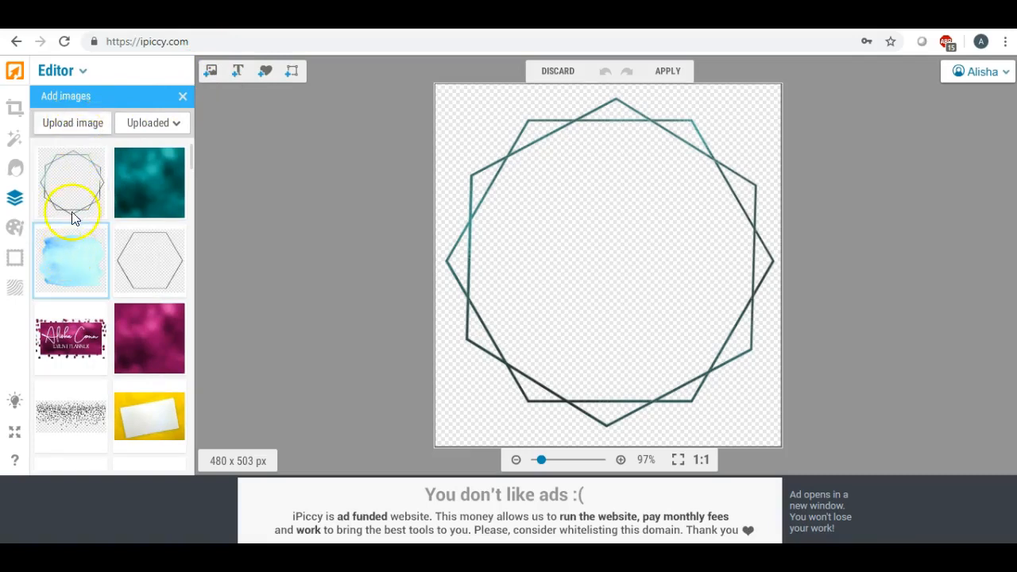
pyautogui.moveTo(69, 263); pyautogui.dragTo(584, 249)
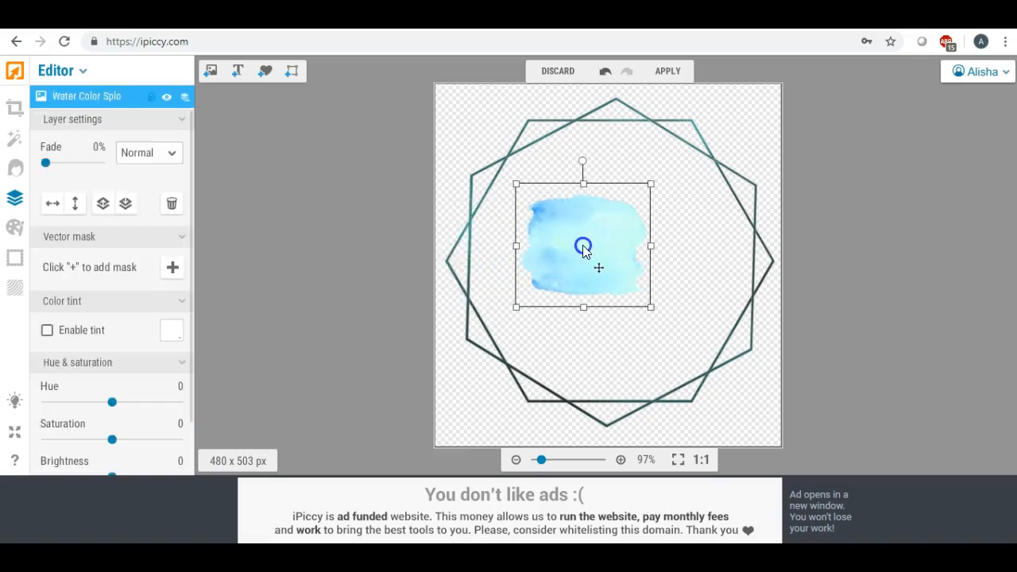
# Tilt the watercolor splotch clockwise, enlarge it to roughly the width of the hexagons, and position it over them
pyautogui.moveTo(583, 171); pyautogui.dragTo(641, 161)
pyautogui.moveTo(653, 263); pyautogui.dragTo(694, 291)
pyautogui.moveTo(655, 359); pyautogui.dragTo(677, 457)
pyautogui.moveTo(619, 232); pyautogui.dragTo(598, 219)
pyautogui.moveTo(553, 107); pyautogui.dragTo(480, 62)
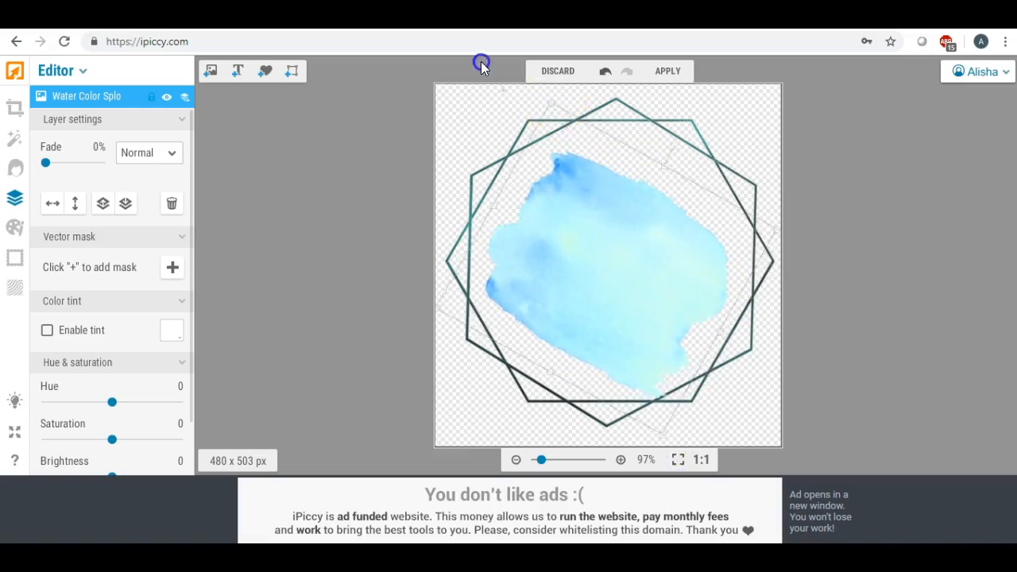
pyautogui.moveTo(438, 308); pyautogui.dragTo(325, 334)
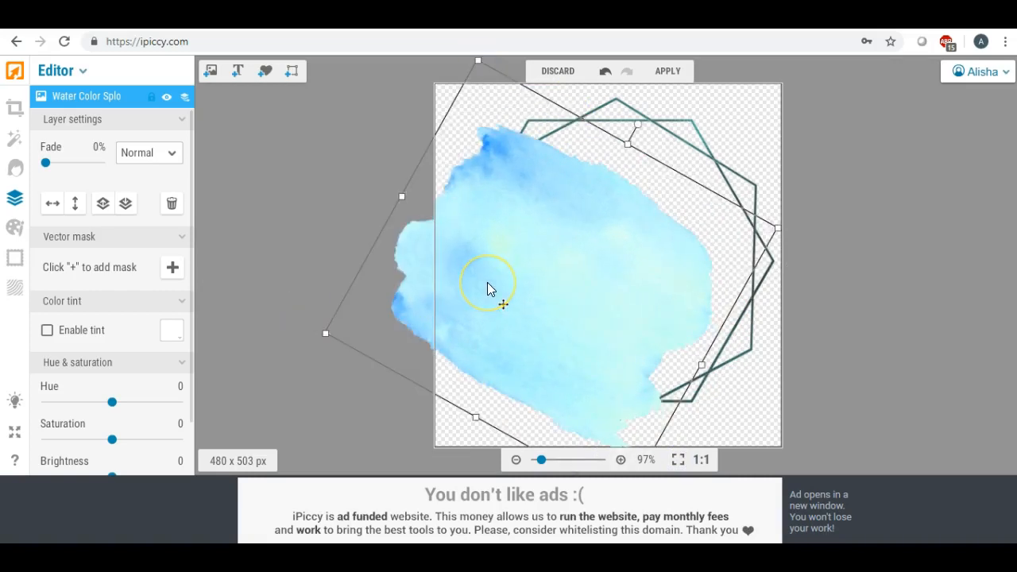
pyautogui.moveTo(514, 289); pyautogui.dragTo(575, 258)
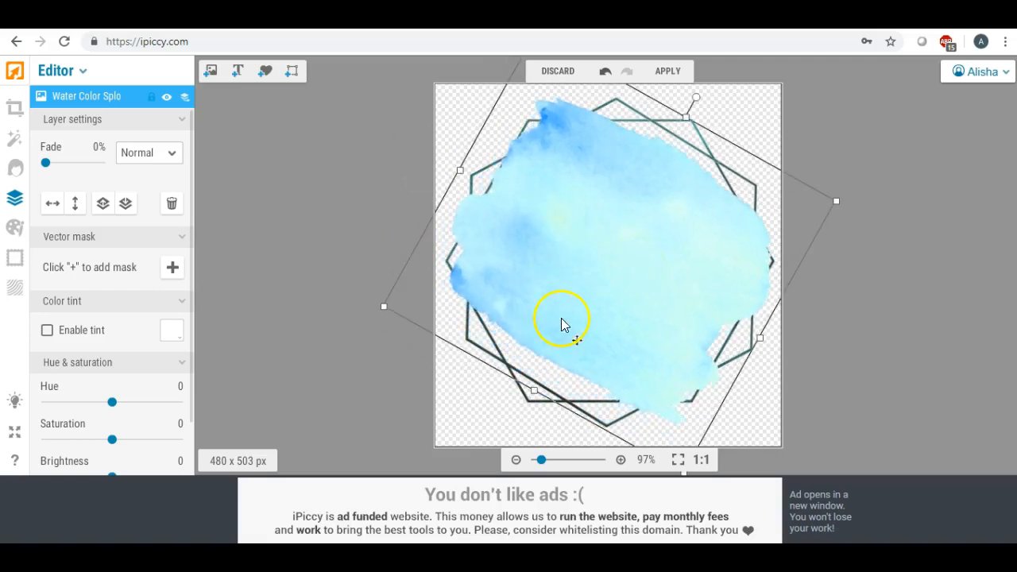
# Stretch the watercolor splotch slightly taller, scale it down to sit mostly within the hexagons, center it, and deselect the layer
pyautogui.moveTo(533, 389); pyautogui.dragTo(522, 409)
pyautogui.moveTo(686, 118); pyautogui.dragTo(692, 109)
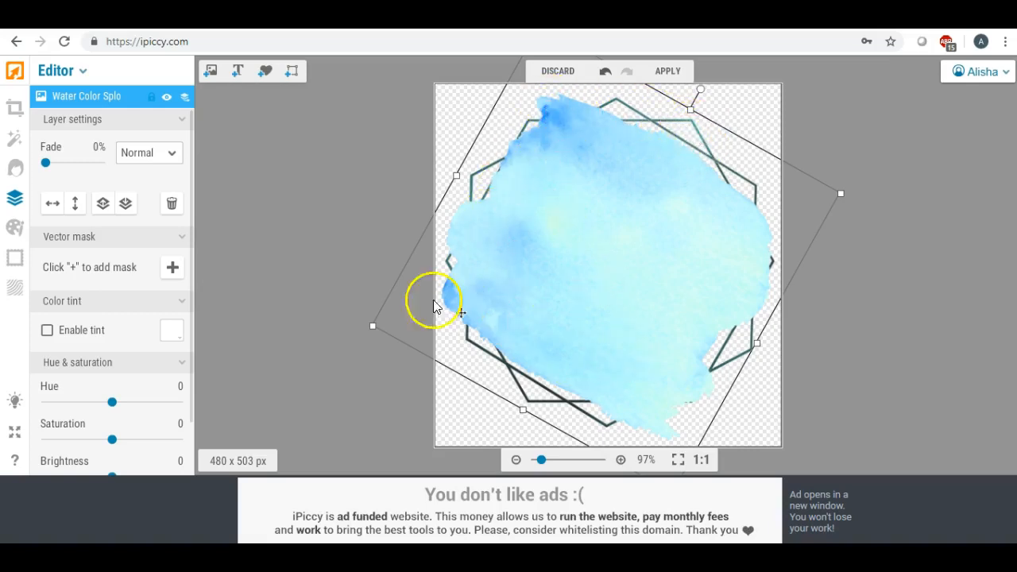
pyautogui.moveTo(373, 327); pyautogui.dragTo(431, 318)
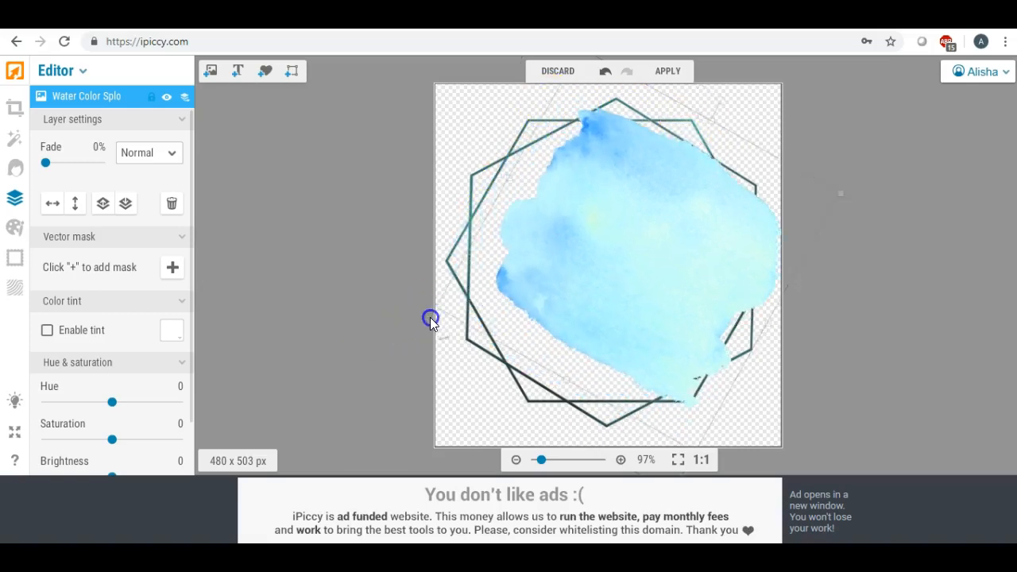
pyautogui.moveTo(641, 230); pyautogui.dragTo(604, 241)
pyautogui.click(352, 228)
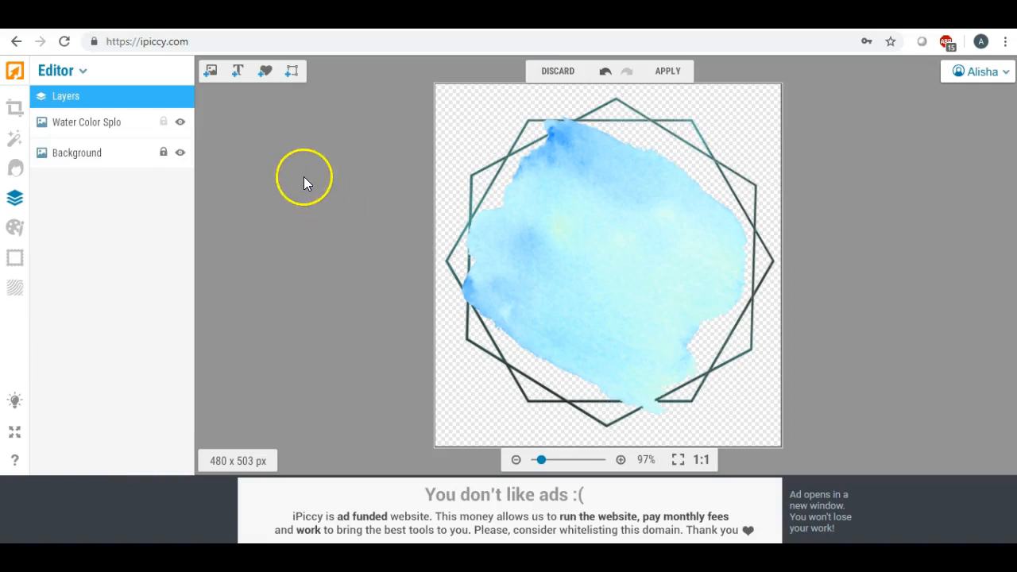
# Add a text layer reading AC over the upper part of the watercolor splotch
pyautogui.click(238, 76)
pyautogui.moveTo(612, 257); pyautogui.dragTo(593, 199)
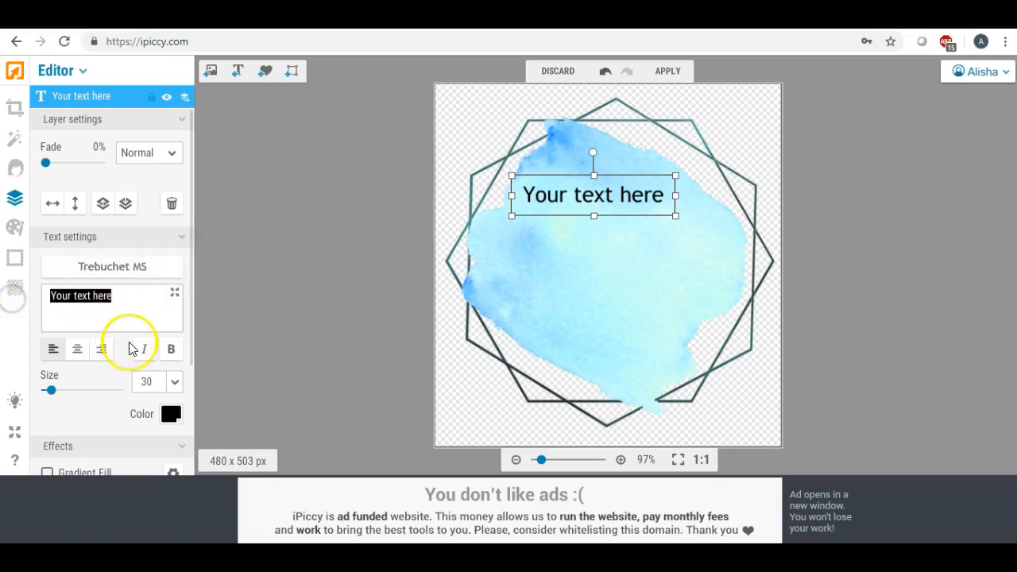
pyautogui.write('AC')
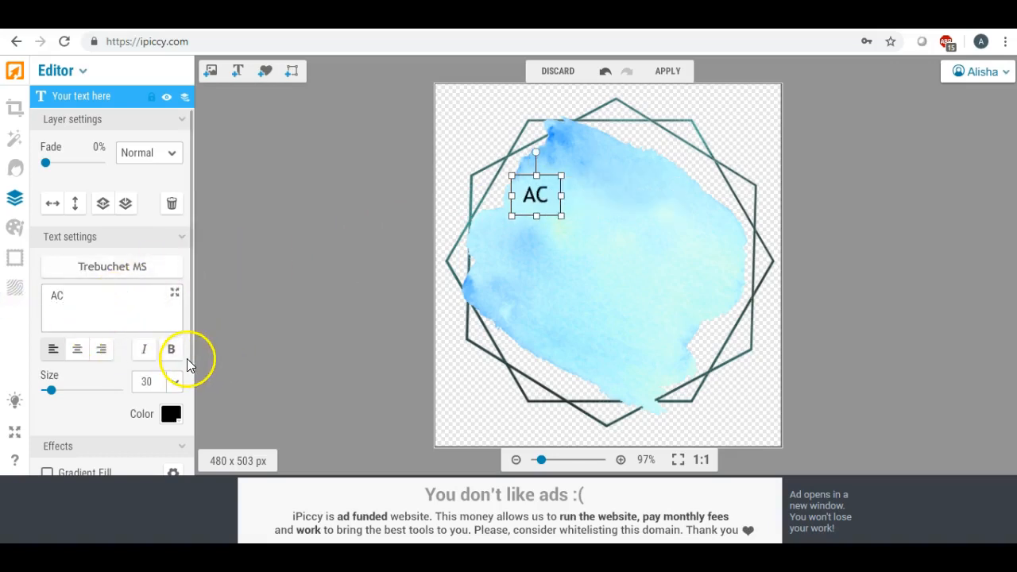
# Change the AC text's font to the local font Felix Titling
pyautogui.click(119, 265)
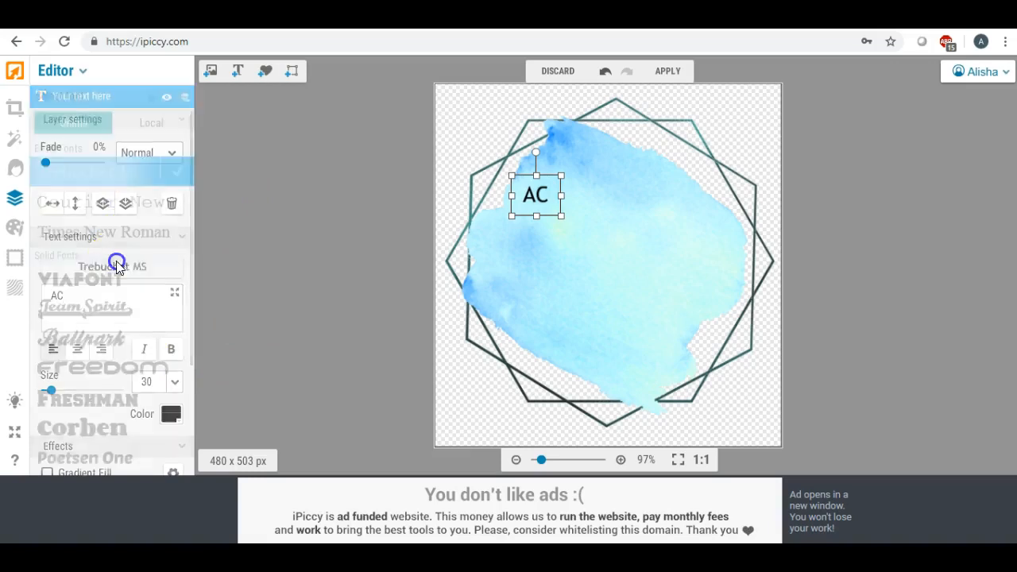
pyautogui.click(173, 137)
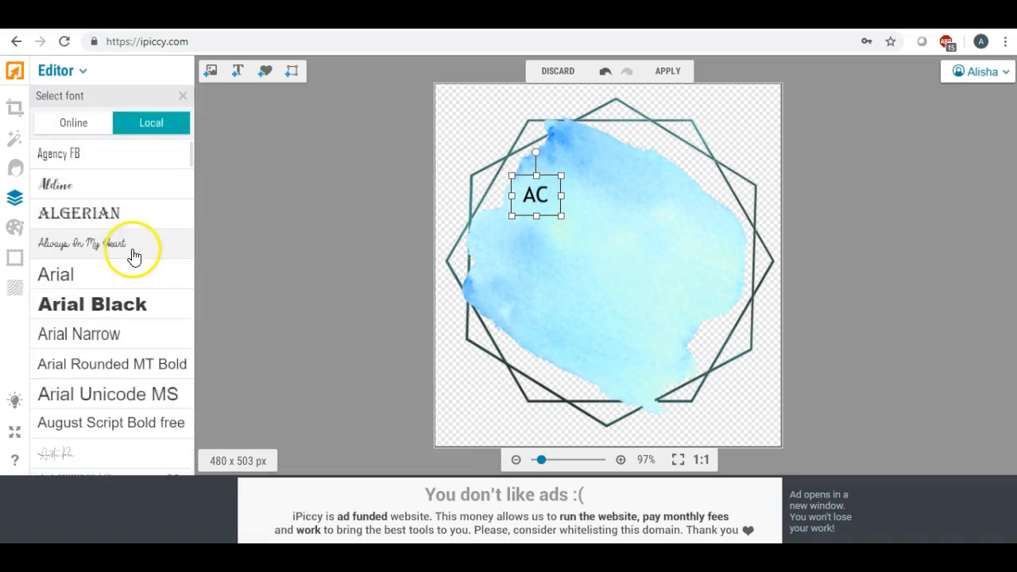
pyautogui.scroll(-1, 132, 255)
pyautogui.scroll(-3, 132, 255)
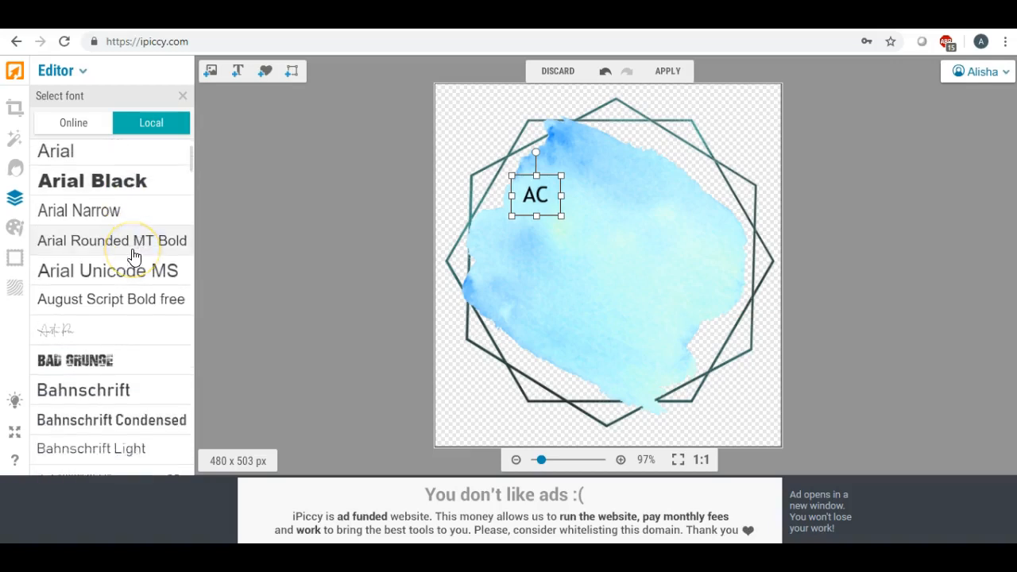
pyautogui.scroll(-1, 133, 255)
pyautogui.scroll(-6, 133, 255)
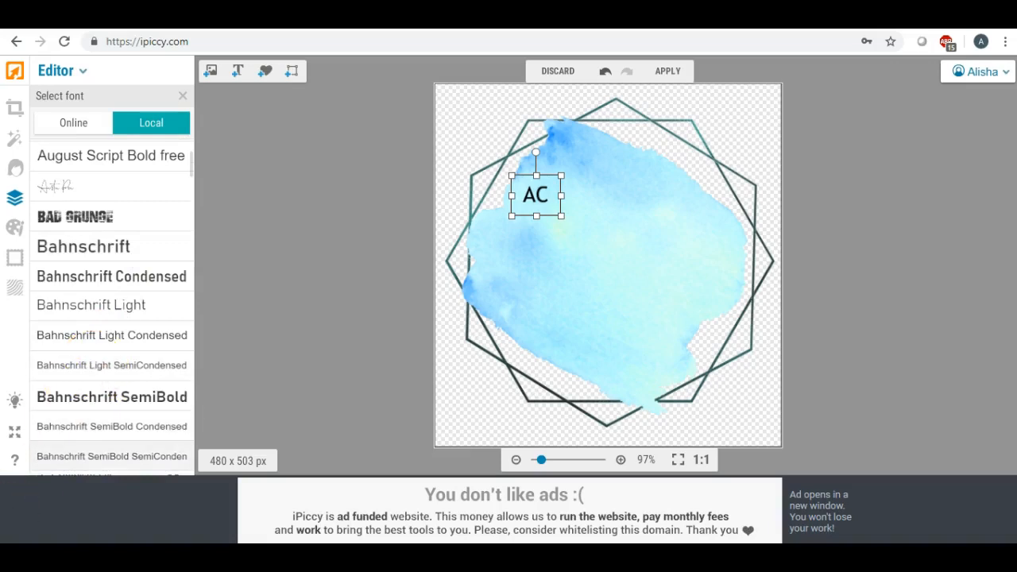
pyautogui.click(521, 205)
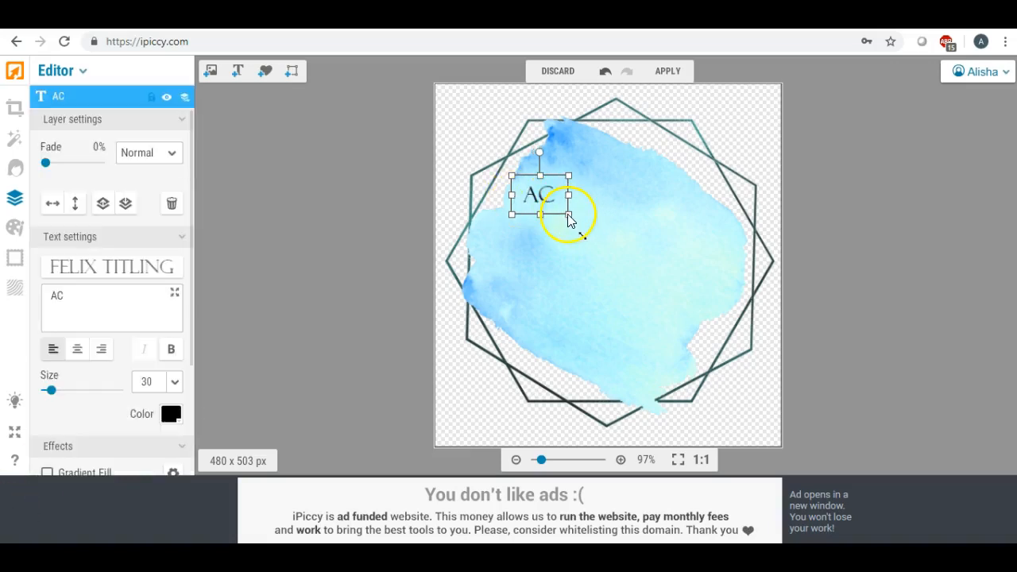
# Make the AC text bold, enlarge it to about size 94, and move it to the upper middle of the splotch
pyautogui.moveTo(568, 215); pyautogui.dragTo(666, 279)
pyautogui.click(171, 349)
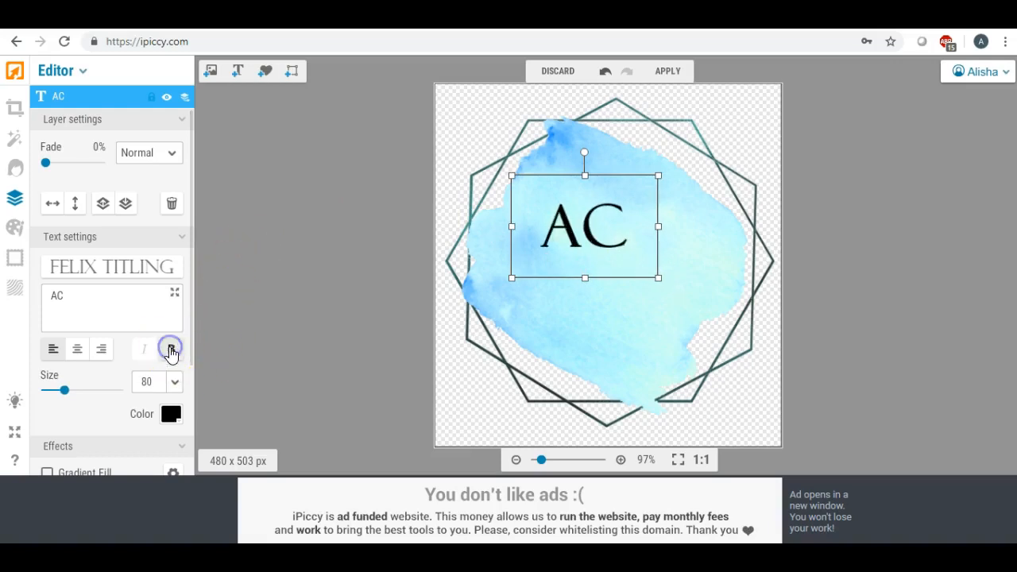
pyautogui.moveTo(611, 216); pyautogui.dragTo(620, 191)
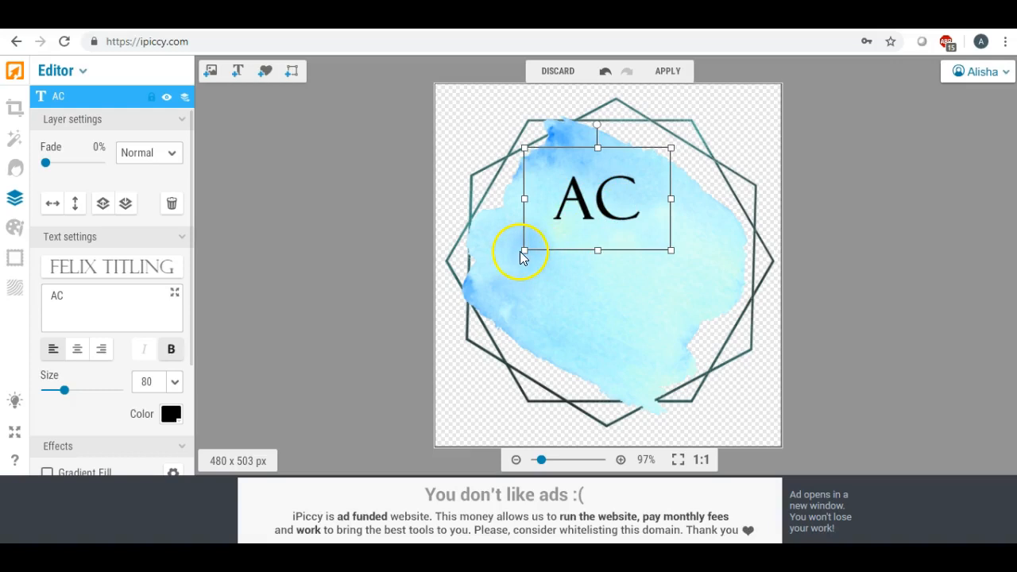
pyautogui.moveTo(524, 253); pyautogui.dragTo(577, 225)
# Color the AC text dark teal 126675 using the advanced color picker and select its hex code for reuse
pyautogui.click(169, 414)
pyautogui.click(288, 360)
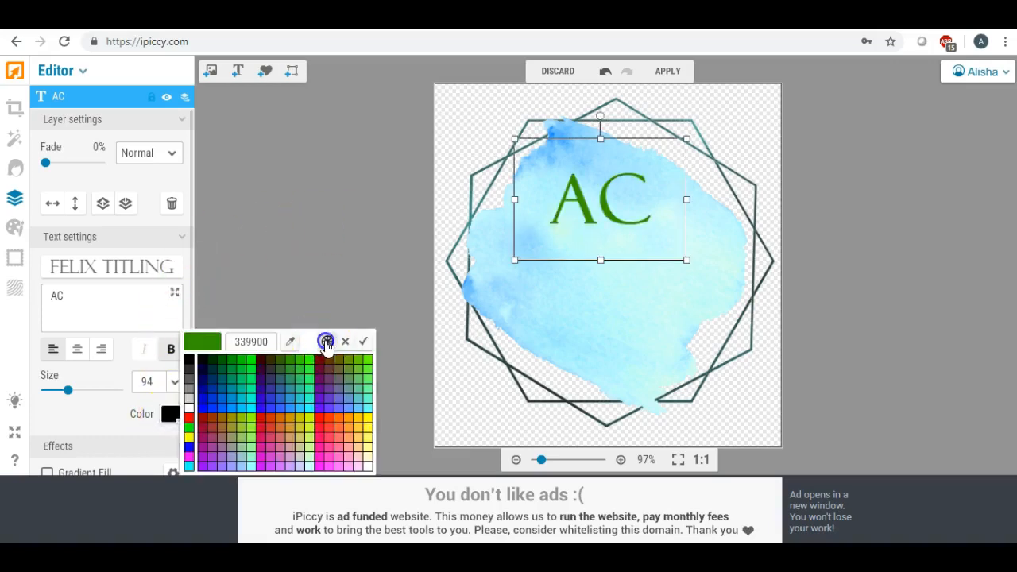
pyautogui.click(327, 342)
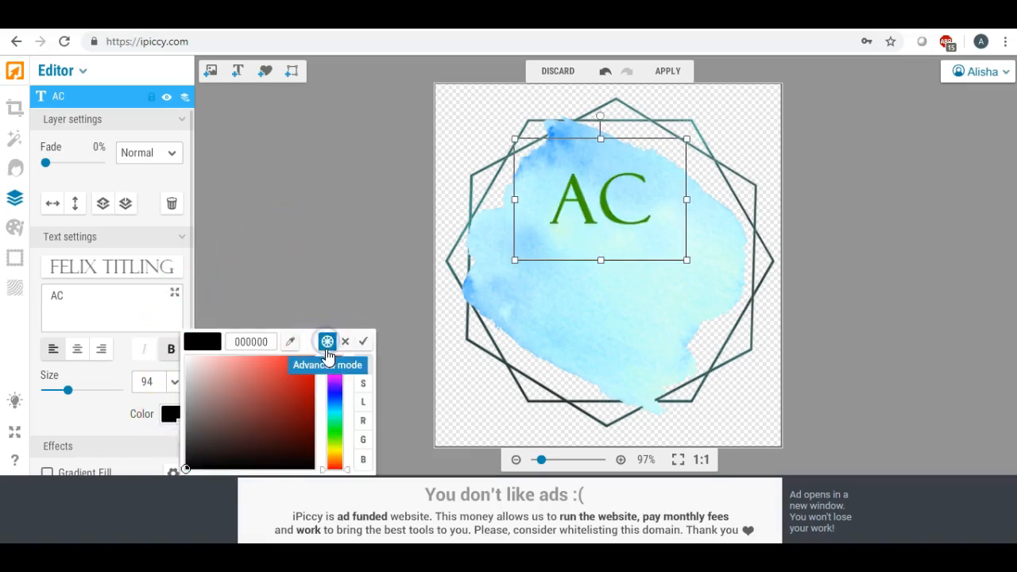
pyautogui.click(339, 407)
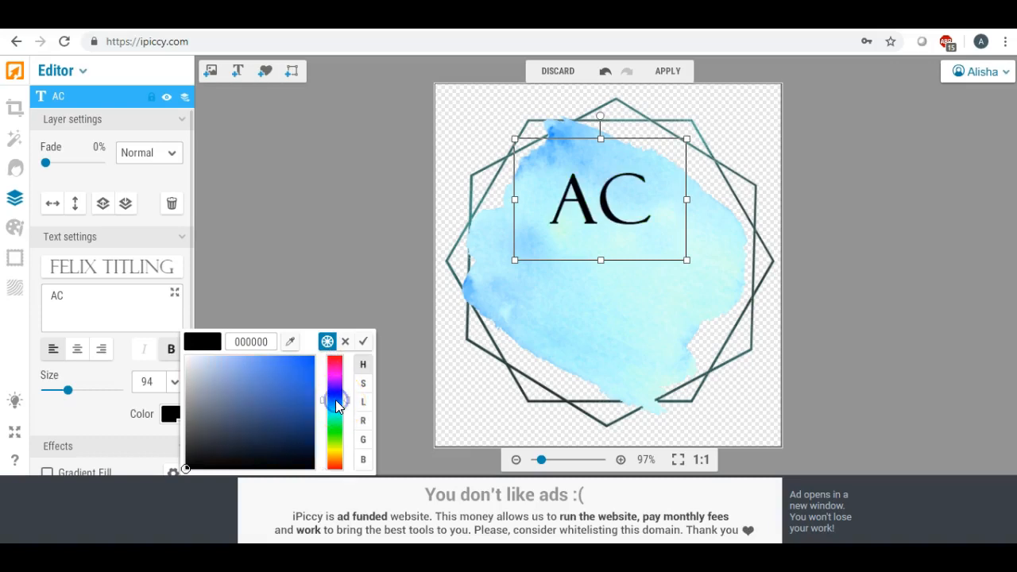
pyautogui.click(338, 411)
pyautogui.click(295, 408)
pyautogui.moveTo(297, 410); pyautogui.dragTo(297, 422)
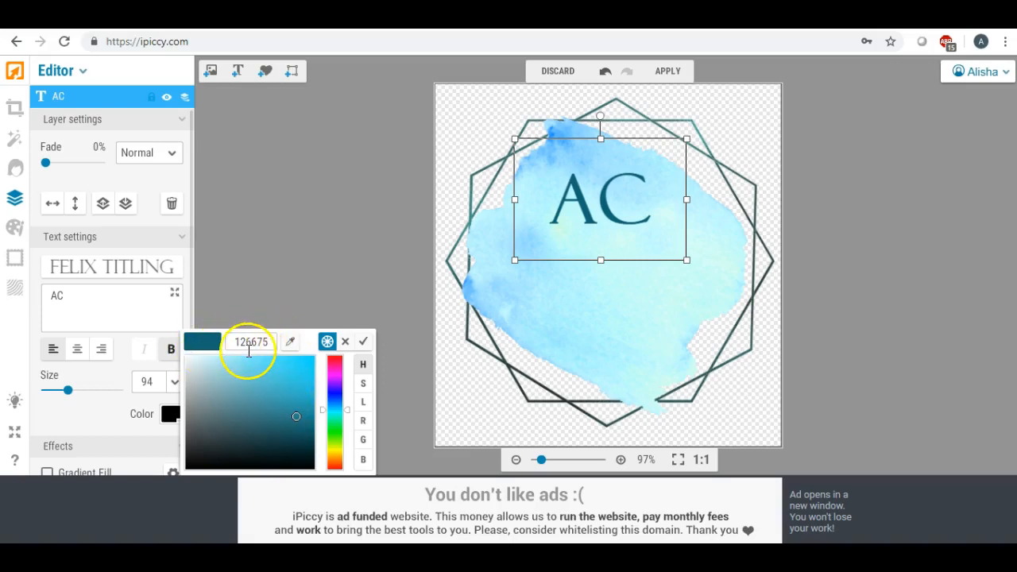
pyautogui.moveTo(267, 340); pyautogui.dragTo(217, 346)
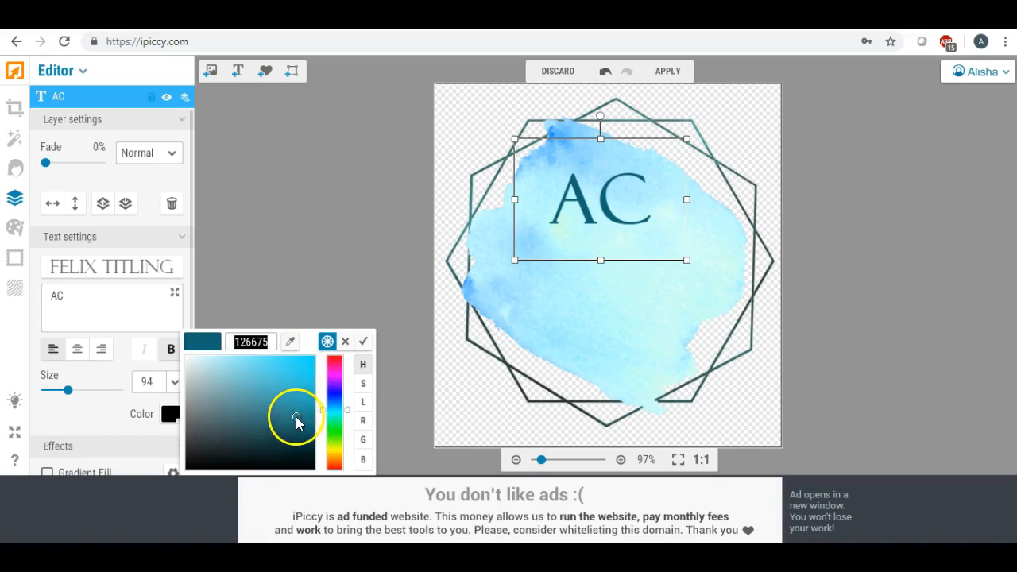
pyautogui.click(600, 266)
# Enlarge the AC text to about size 109, center it in the upper half of the splotch, and deselect it
pyautogui.moveTo(602, 265); pyautogui.dragTo(598, 275)
pyautogui.moveTo(513, 267); pyautogui.dragTo(478, 286)
pyautogui.moveTo(575, 226); pyautogui.dragTo(592, 219)
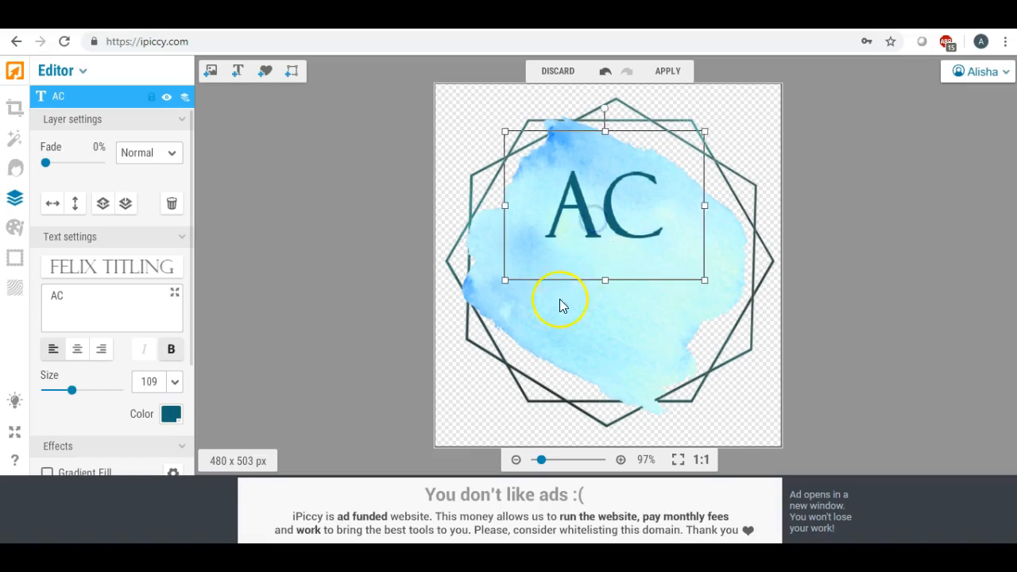
pyautogui.click(551, 324)
pyautogui.click(246, 132)
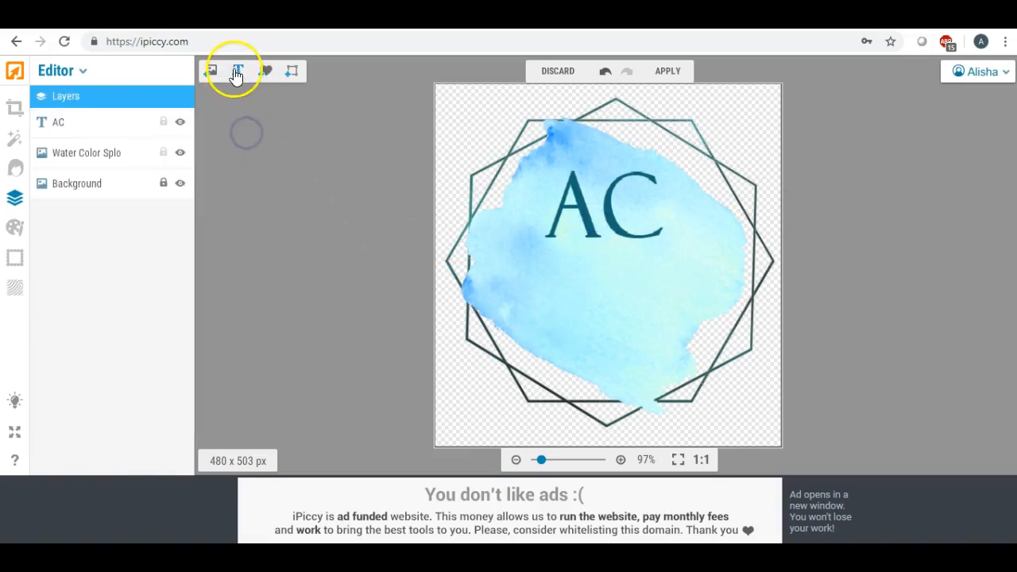
# Add a second text layer reading Designs below the AC lettering
pyautogui.click(236, 70)
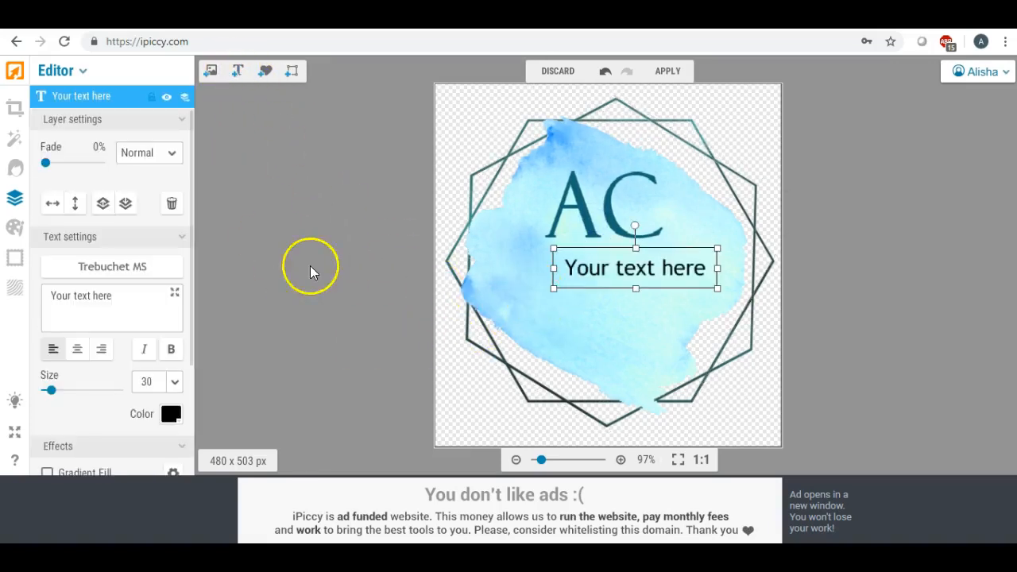
pyautogui.moveTo(112, 295); pyautogui.dragTo(50, 295)
pyautogui.write('D')
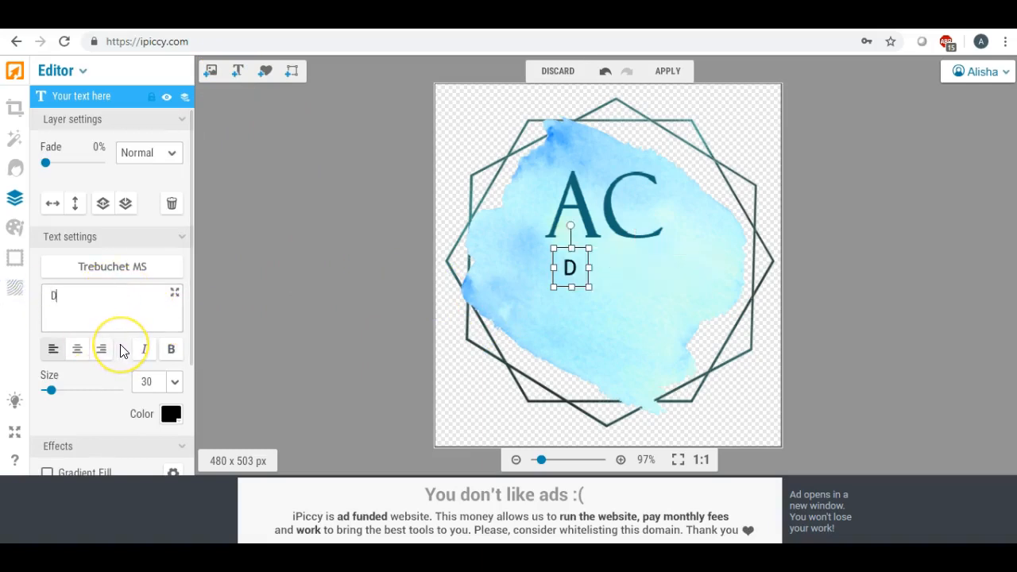
pyautogui.write('esigns')
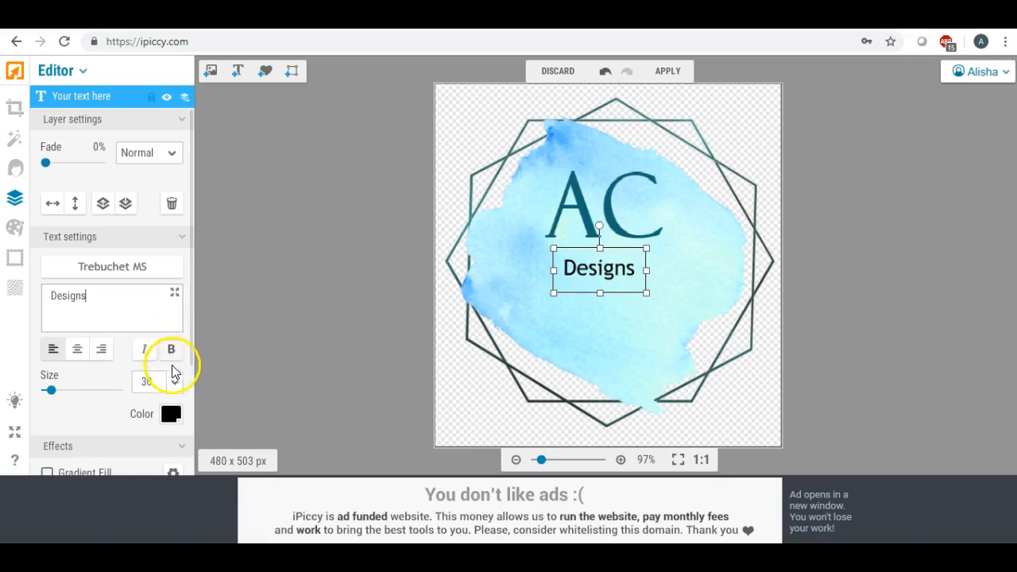
# Set the Designs text to the local font Felix Titling in bold and move it lower beneath AC
pyautogui.click(130, 270)
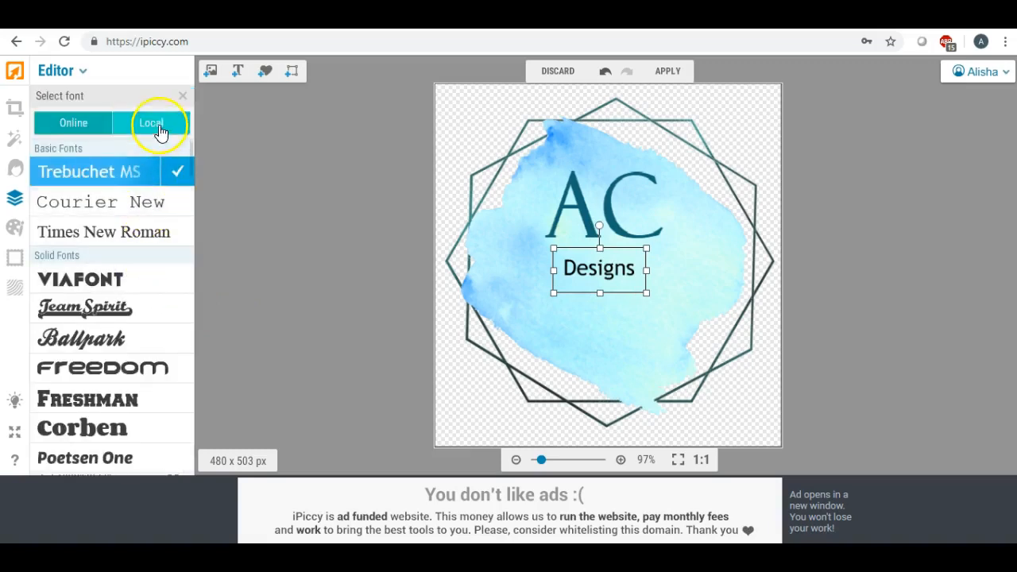
pyautogui.click(151, 123)
pyautogui.scroll(-3, 116, 259)
pyautogui.scroll(-3, 113, 268)
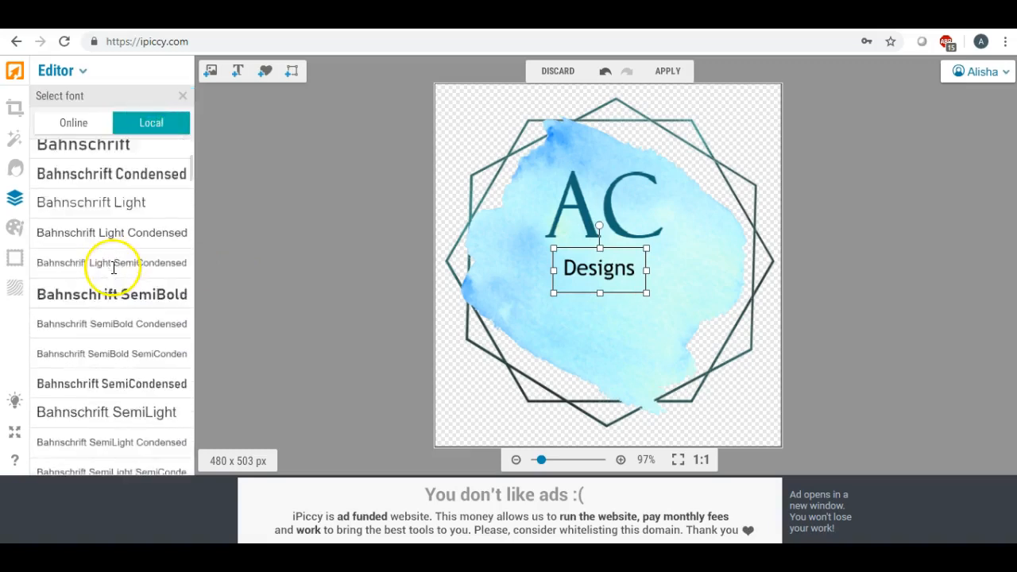
pyautogui.moveTo(191, 171); pyautogui.dragTo(192, 243)
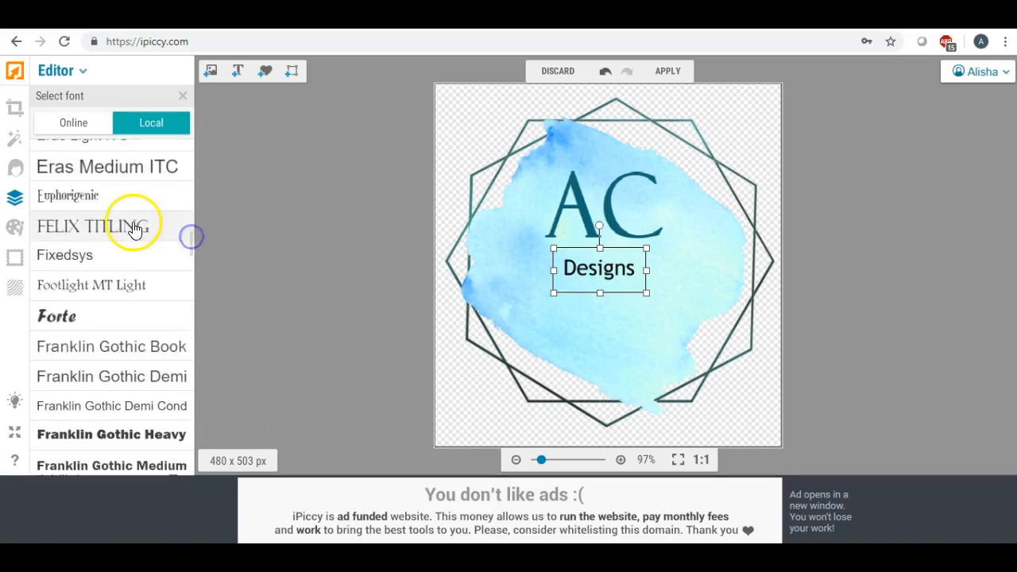
pyautogui.click(136, 226)
pyautogui.click(176, 229)
pyautogui.click(171, 285)
pyautogui.moveTo(601, 281); pyautogui.dragTo(597, 313)
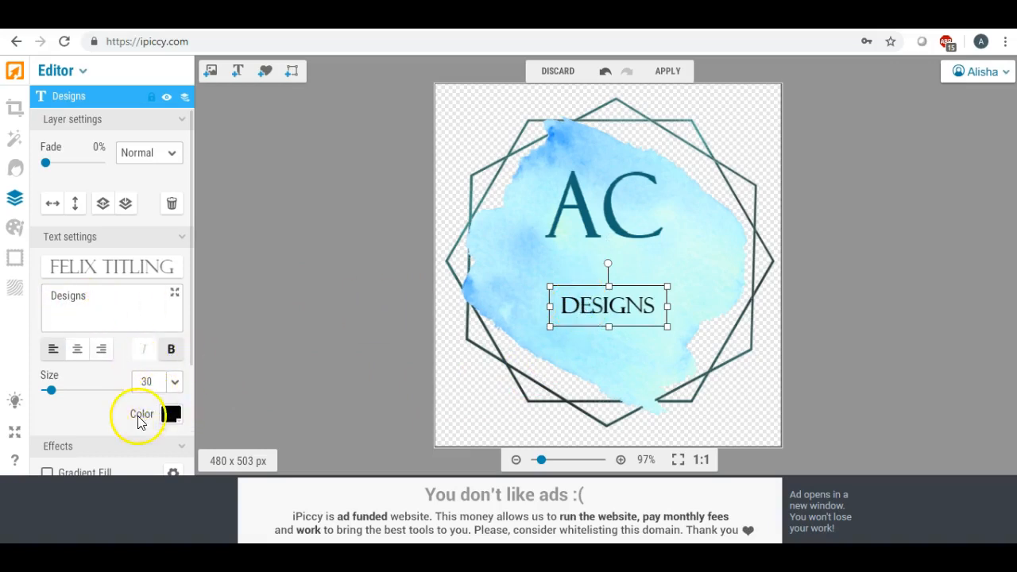
# Set the Designs text color to hex 126675
pyautogui.click(170, 414)
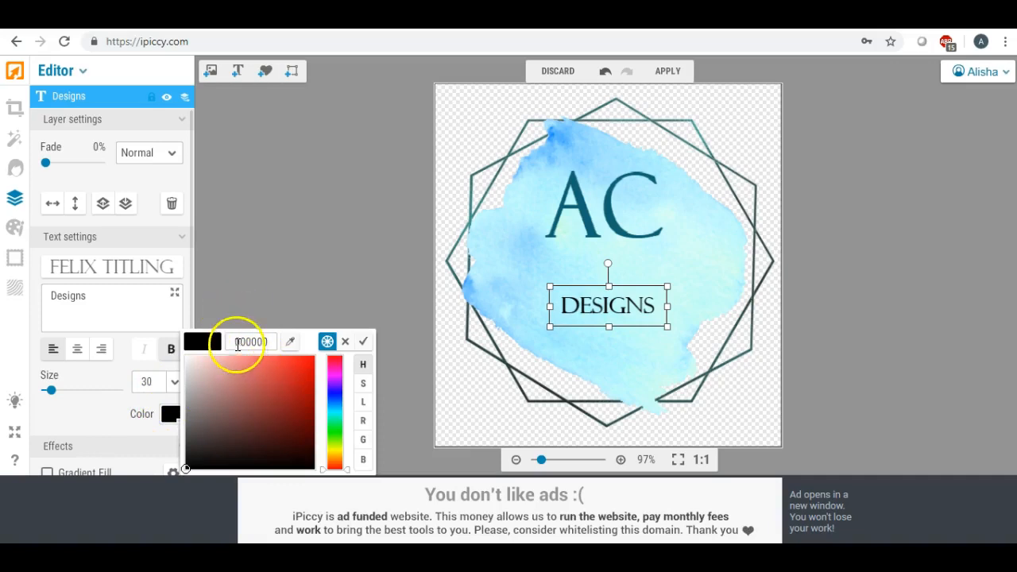
pyautogui.moveTo(268, 341); pyautogui.dragTo(177, 345)
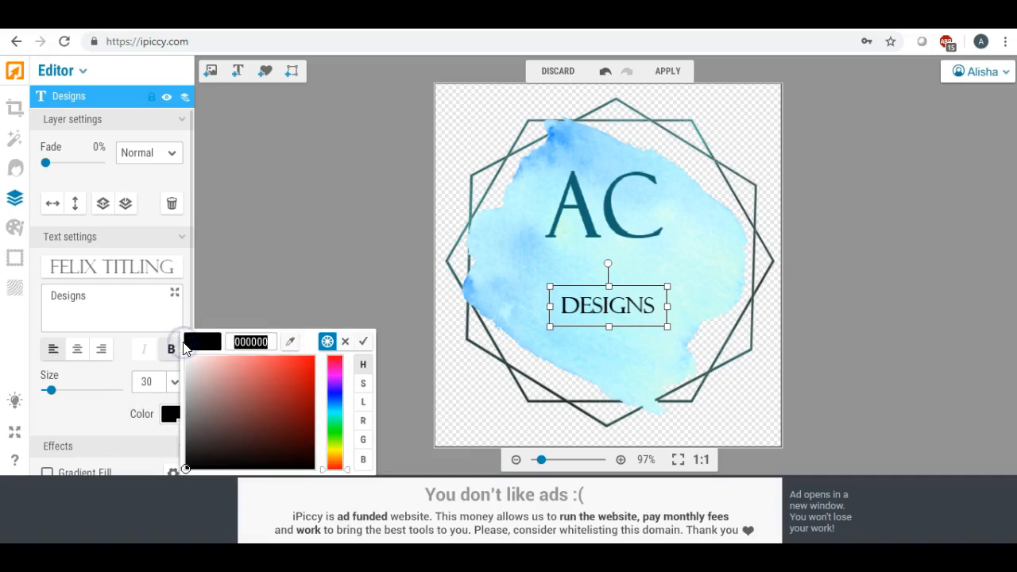
pyautogui.write('126675')
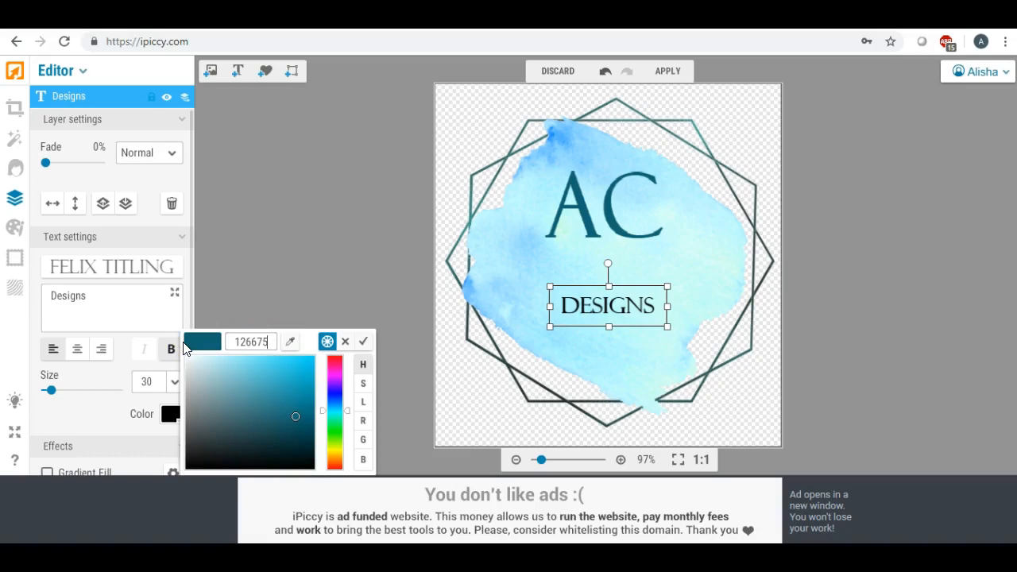
pyautogui.press('Return')
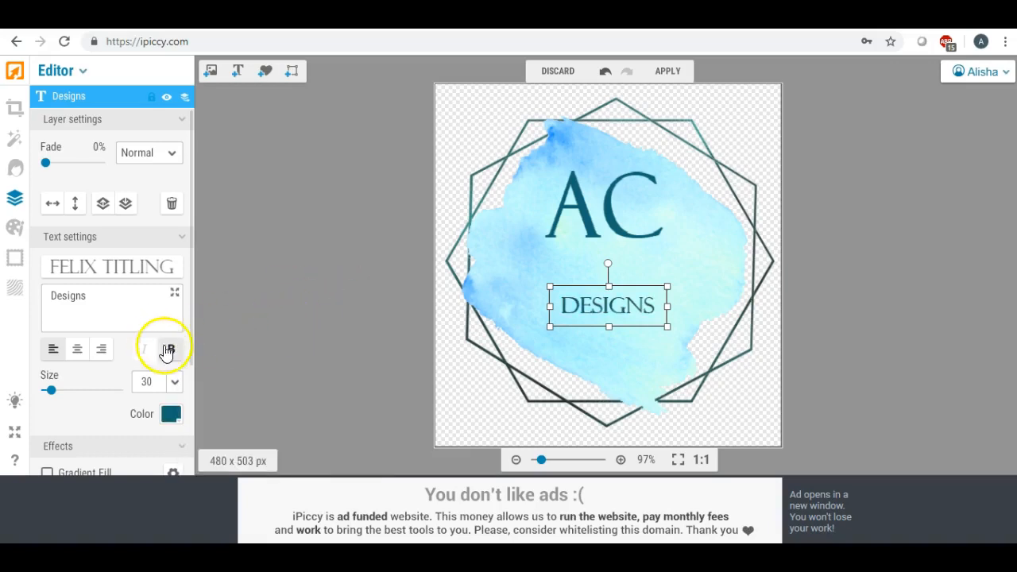
# Keep the Designs text bold, enlarge it to about size 60, and center it below AC
pyautogui.click(171, 348)
pyautogui.click(171, 348)
pyautogui.moveTo(550, 326); pyautogui.dragTo(470, 366)
pyautogui.moveTo(583, 319); pyautogui.dragTo(611, 300)
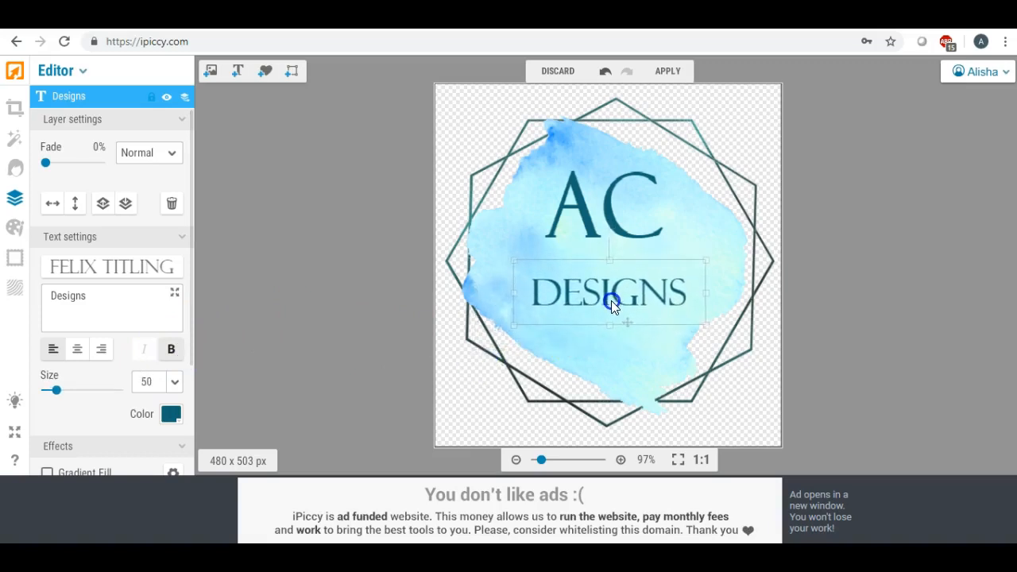
pyautogui.moveTo(513, 260); pyautogui.dragTo(477, 216)
pyautogui.moveTo(612, 294); pyautogui.dragTo(630, 316)
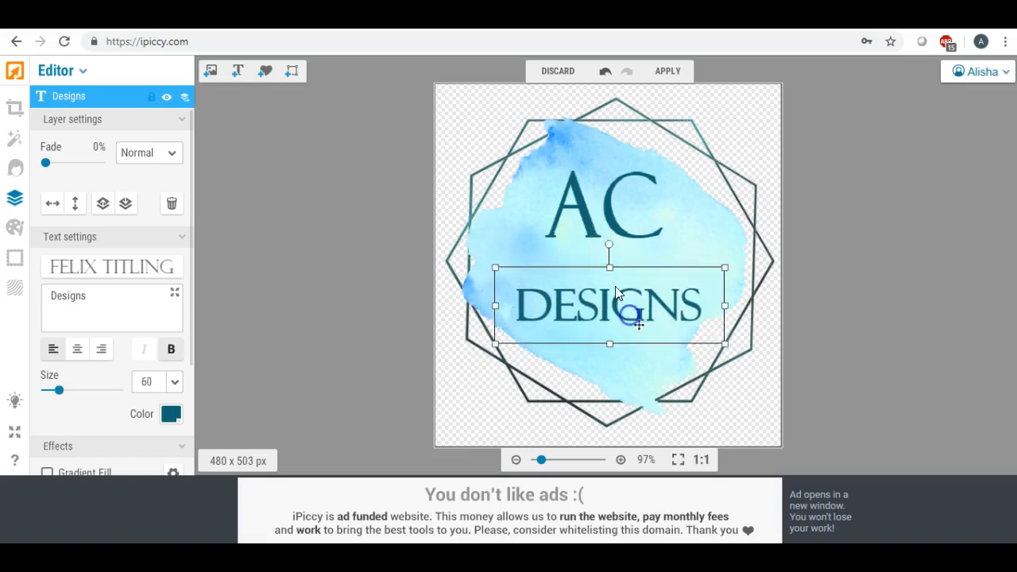
# Enlarge the AC text to about size 156, center it just above Designs, and deselect it
pyautogui.click(592, 222)
pyautogui.moveTo(505, 282); pyautogui.dragTo(443, 336)
pyautogui.moveTo(578, 237); pyautogui.dragTo(609, 218)
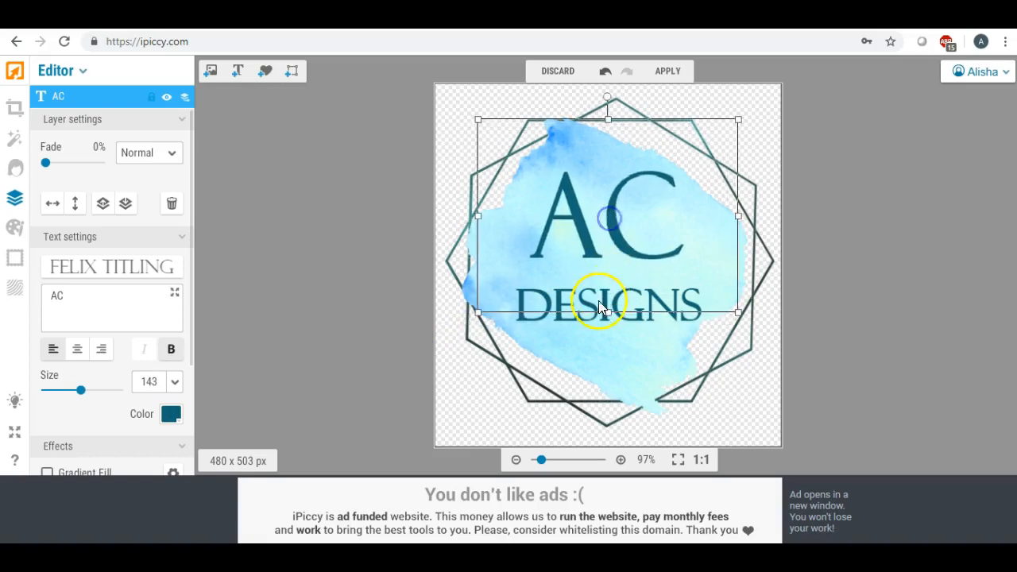
pyautogui.click(619, 316)
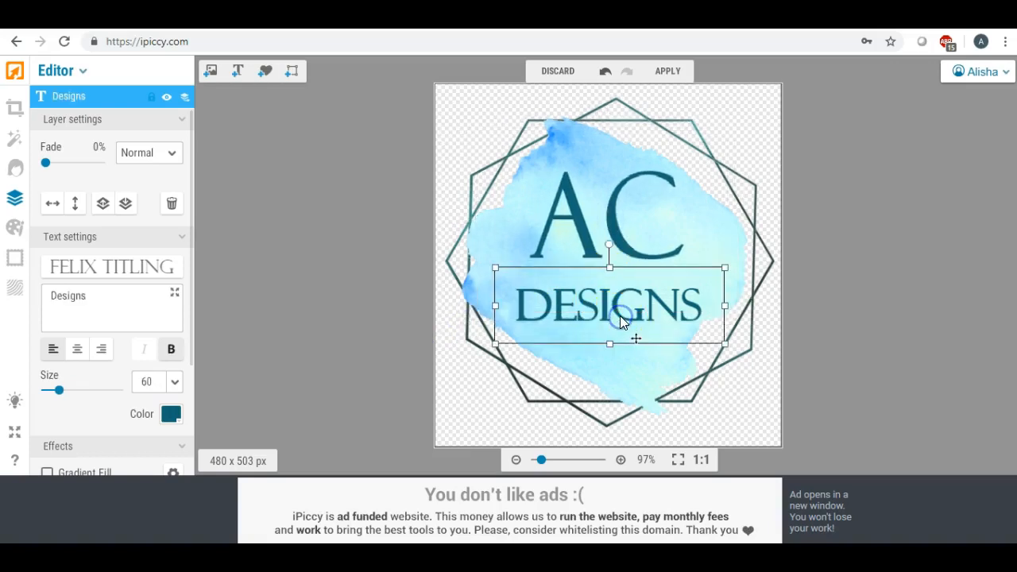
pyautogui.click(591, 211)
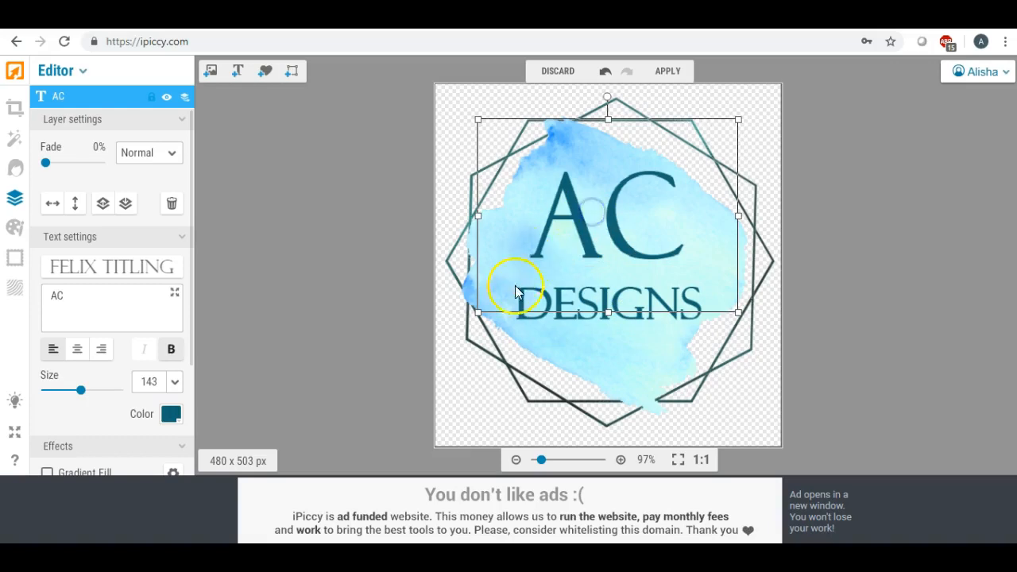
pyautogui.moveTo(479, 317); pyautogui.dragTo(455, 340)
pyautogui.click(598, 234)
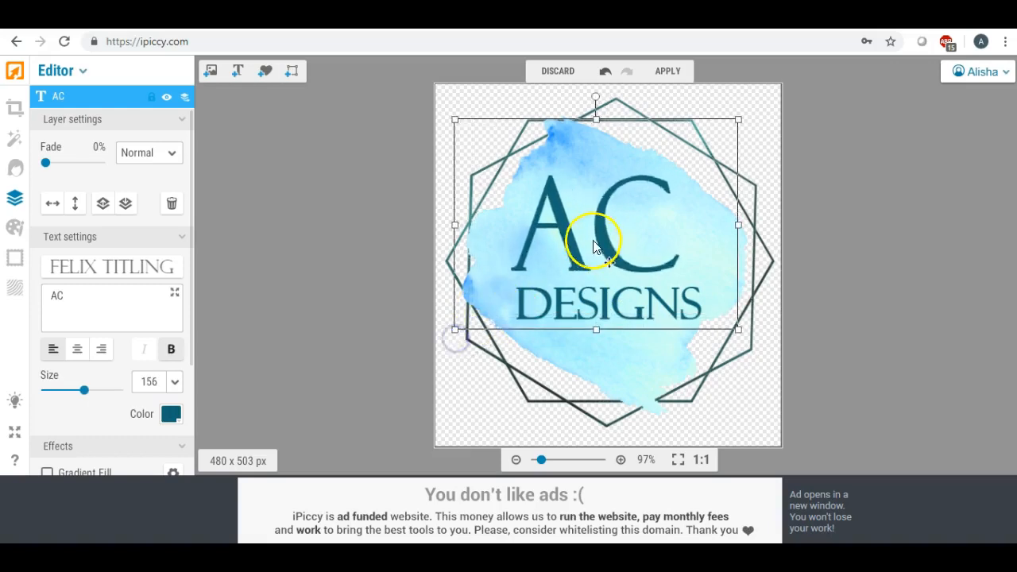
pyautogui.moveTo(599, 233); pyautogui.dragTo(612, 229)
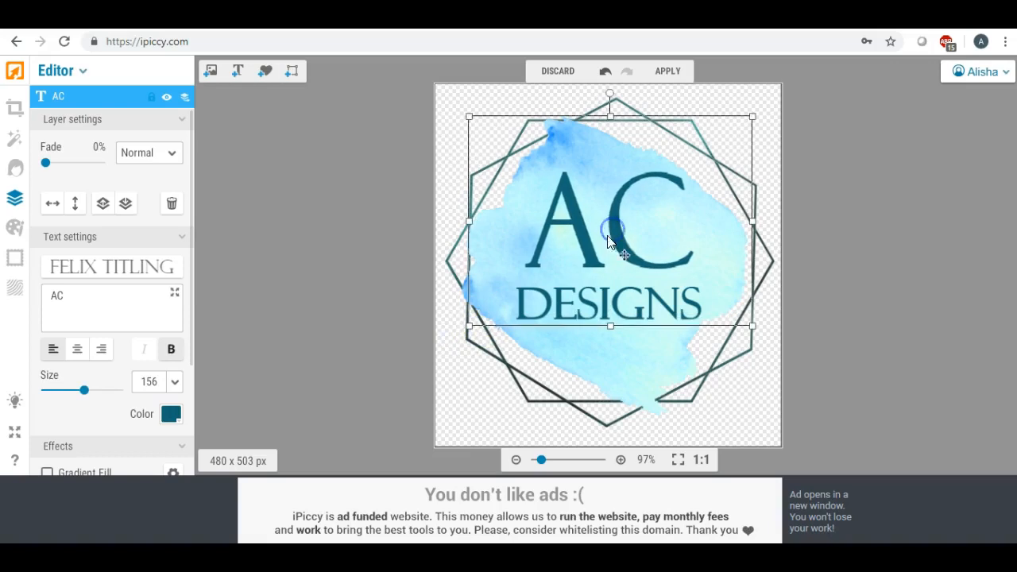
pyautogui.click(456, 355)
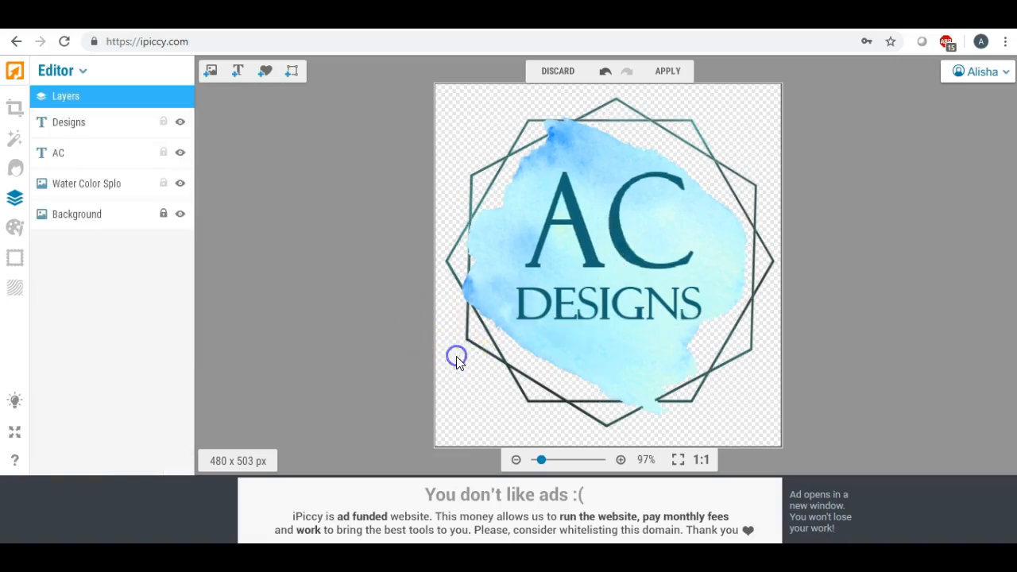
# Reduce the Designs text to about size 58 and stretch it slightly taller beneath AC
pyautogui.click(593, 301)
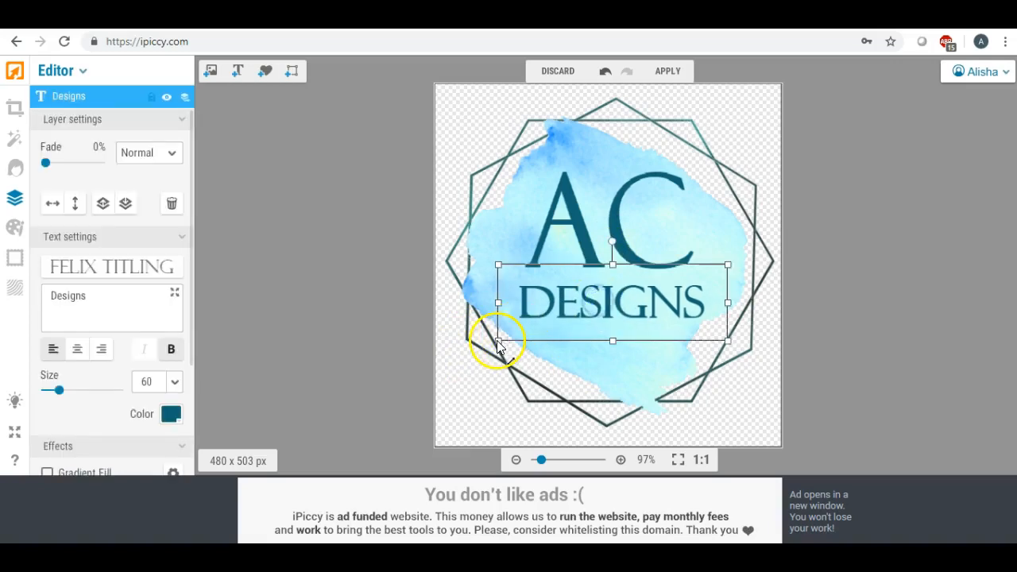
pyautogui.moveTo(497, 342); pyautogui.dragTo(503, 340)
pyautogui.moveTo(615, 339); pyautogui.dragTo(614, 347)
pyautogui.click(604, 317)
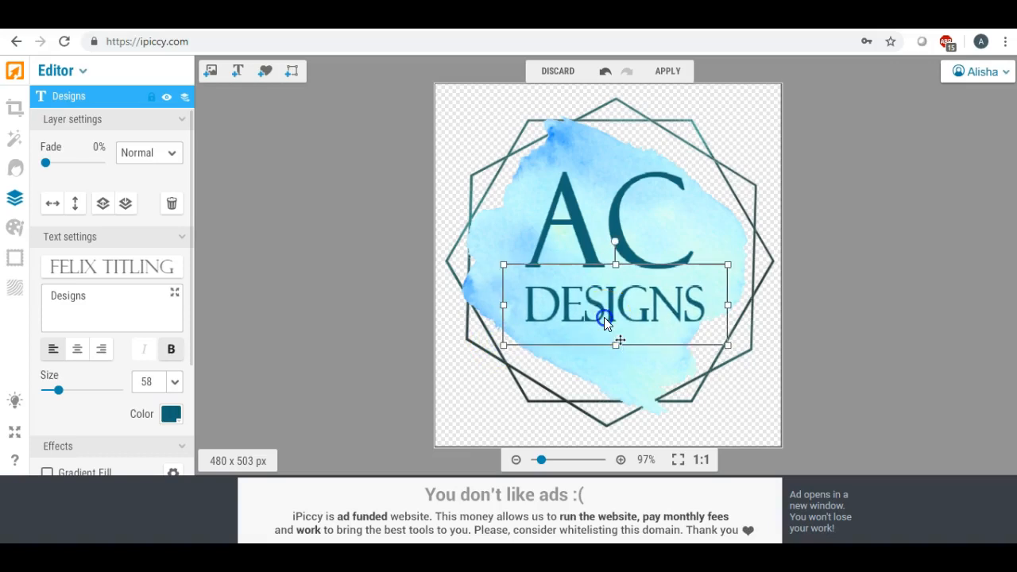
# Make the Designs text slightly narrower, center it beneath AC, and apply the layers to the logo
pyautogui.moveTo(506, 276)
pyautogui.mouseDown()
pyautogui.moveTo(497, 268)
pyautogui.moveTo(512, 270)
pyautogui.mouseUp()
pyautogui.click(604, 311)
pyautogui.moveTo(619, 314); pyautogui.dragTo(608, 316)
pyautogui.click(381, 310)
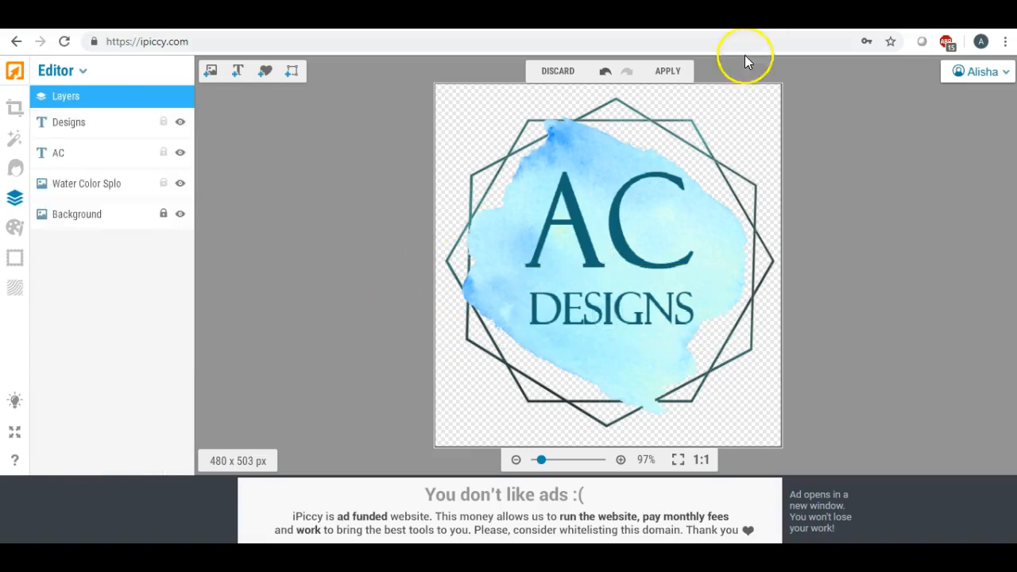
pyautogui.click(675, 71)
pyautogui.click(624, 306)
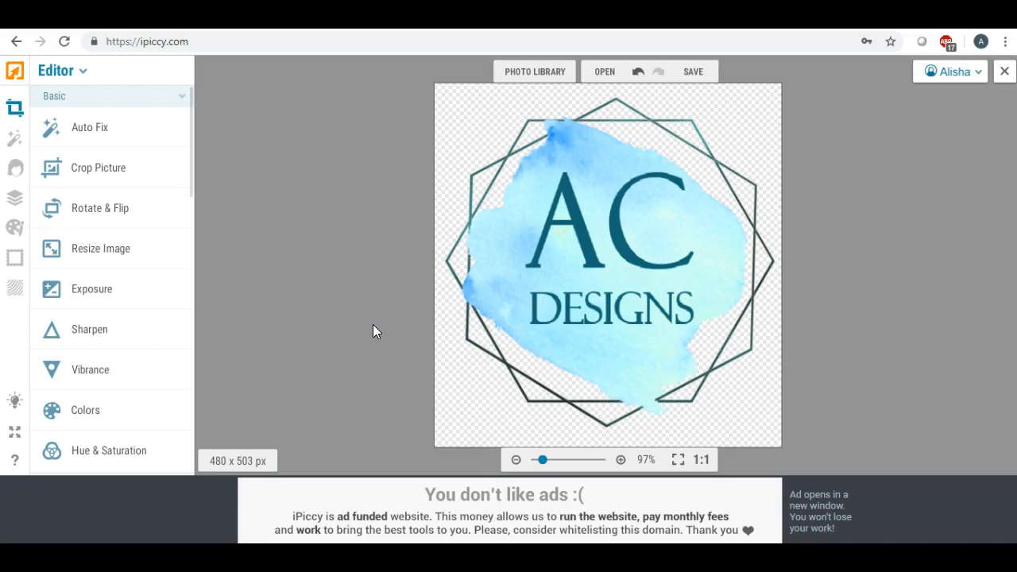
# Set up saving the logo to the computer as a highest-quality .jpg named definal
pyautogui.click(691, 70)
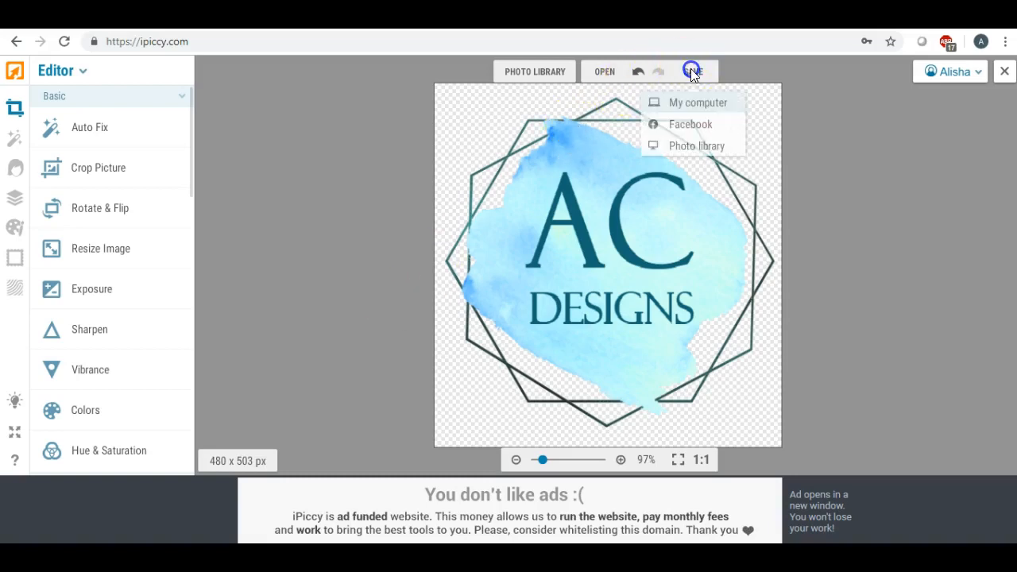
pyautogui.click(692, 103)
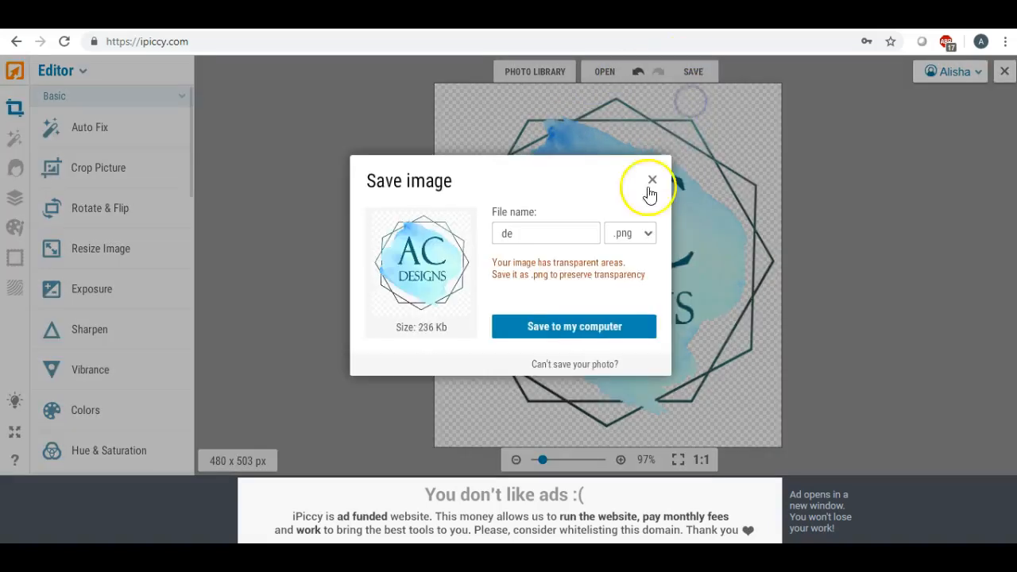
pyautogui.click(647, 238)
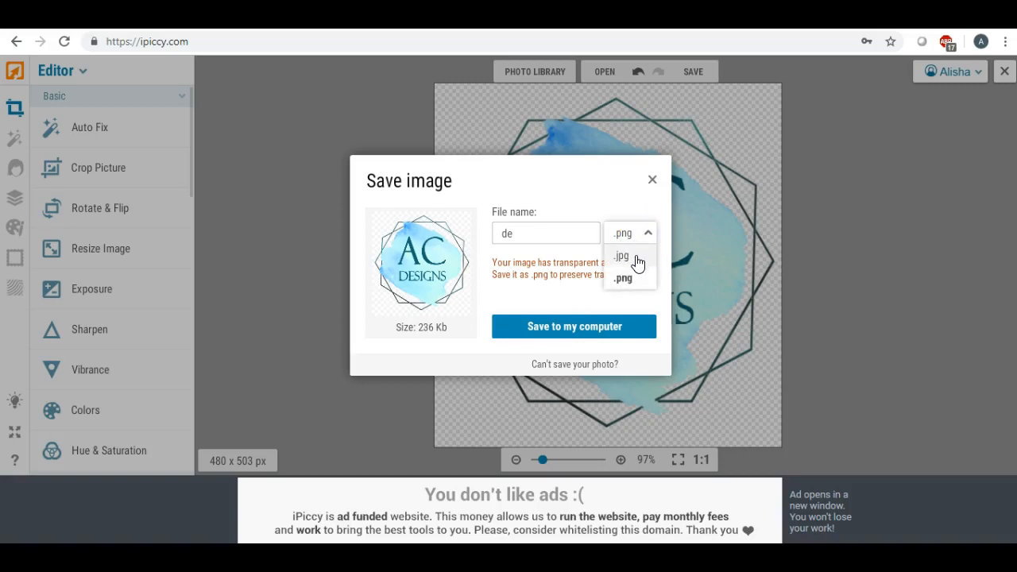
pyautogui.click(637, 262)
pyautogui.click(613, 284)
pyautogui.click(524, 232)
pyautogui.moveTo(523, 232); pyautogui.dragTo(465, 235)
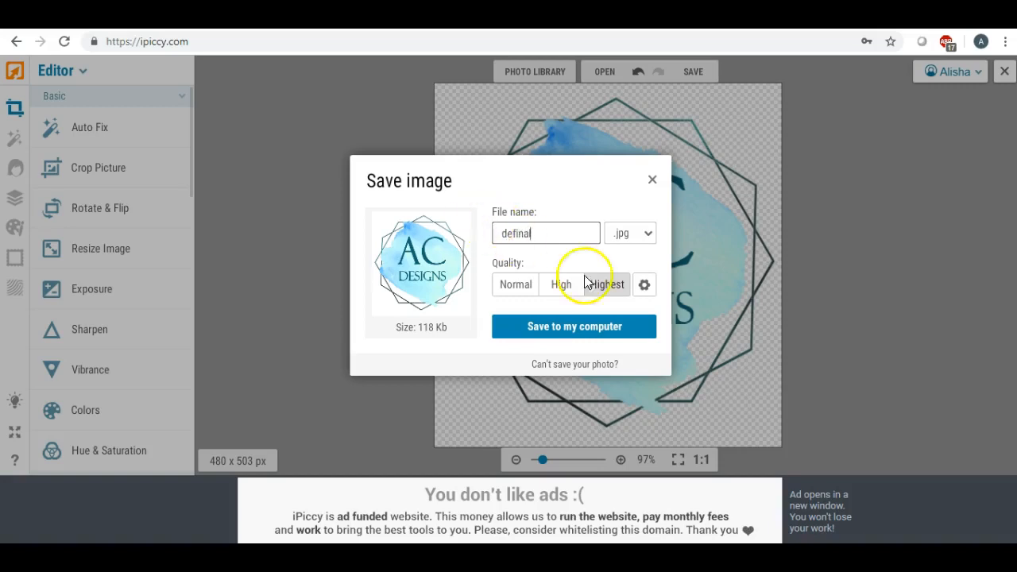
# Save the definal JPG to the Desktop and close the photo in the editor
pyautogui.click(591, 328)
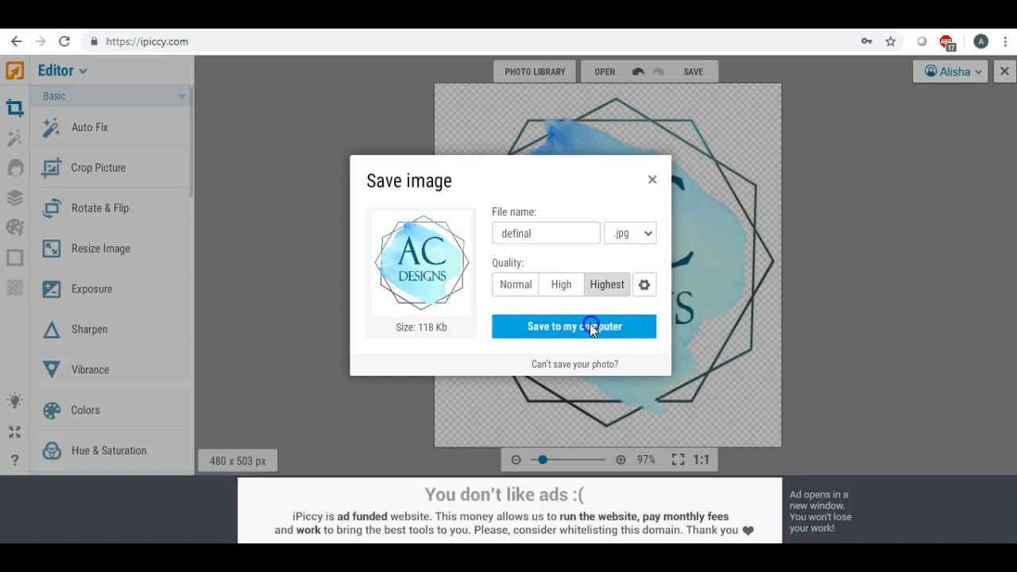
pyautogui.moveTo(401, 234); pyautogui.dragTo(403, 177)
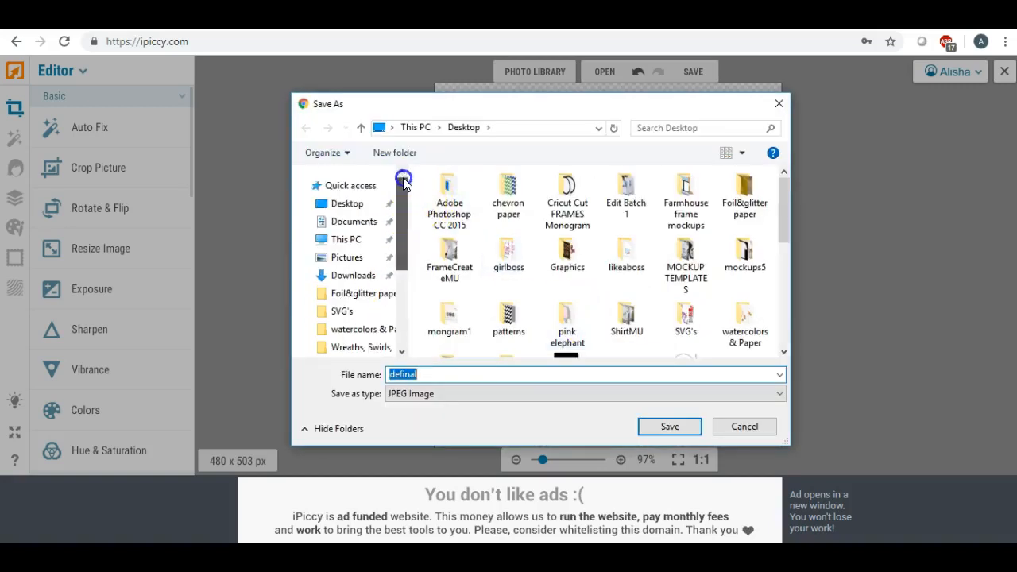
pyautogui.click(355, 206)
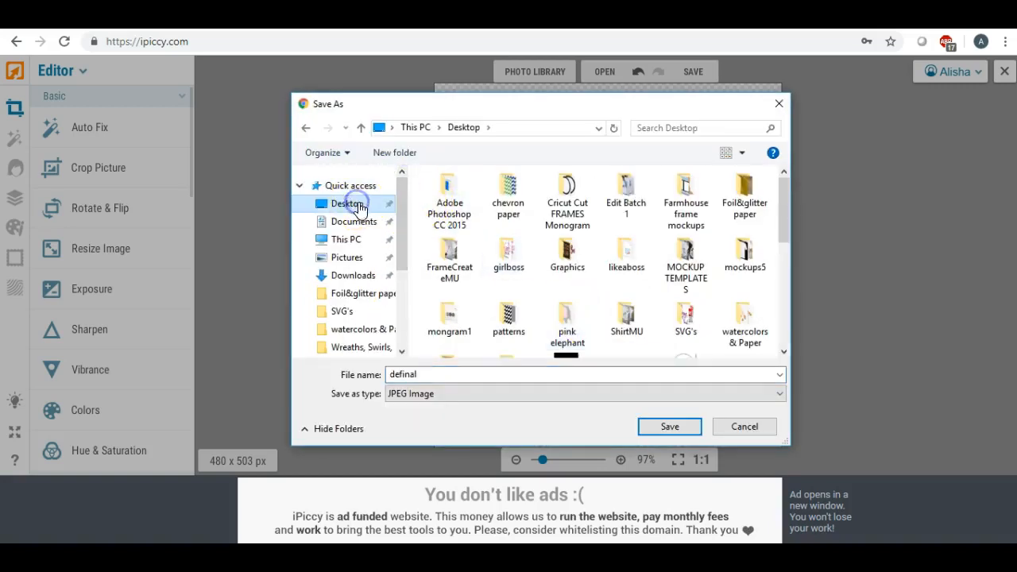
pyautogui.click(669, 427)
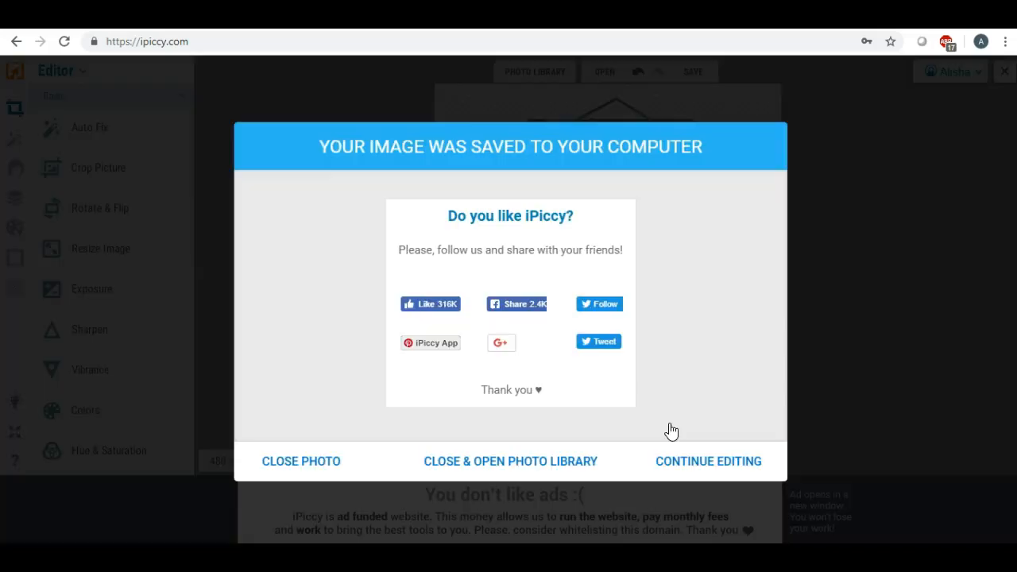
pyautogui.click(302, 467)
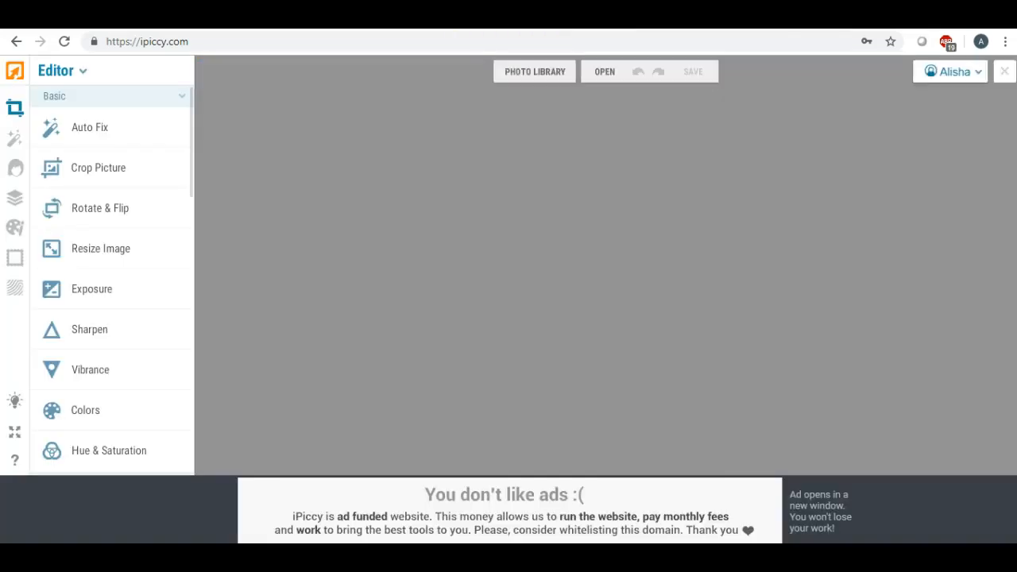
# Open LunaPic's transparent background tool in a new browser tab and upload the definal image from the Desktop
pyautogui.hotkey('ctrl', 't')
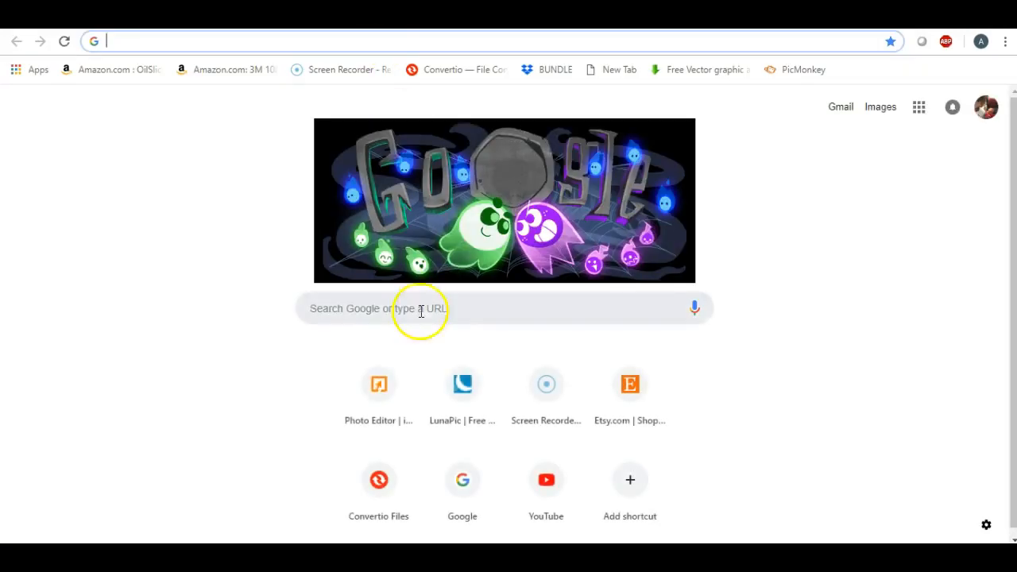
pyautogui.click(448, 410)
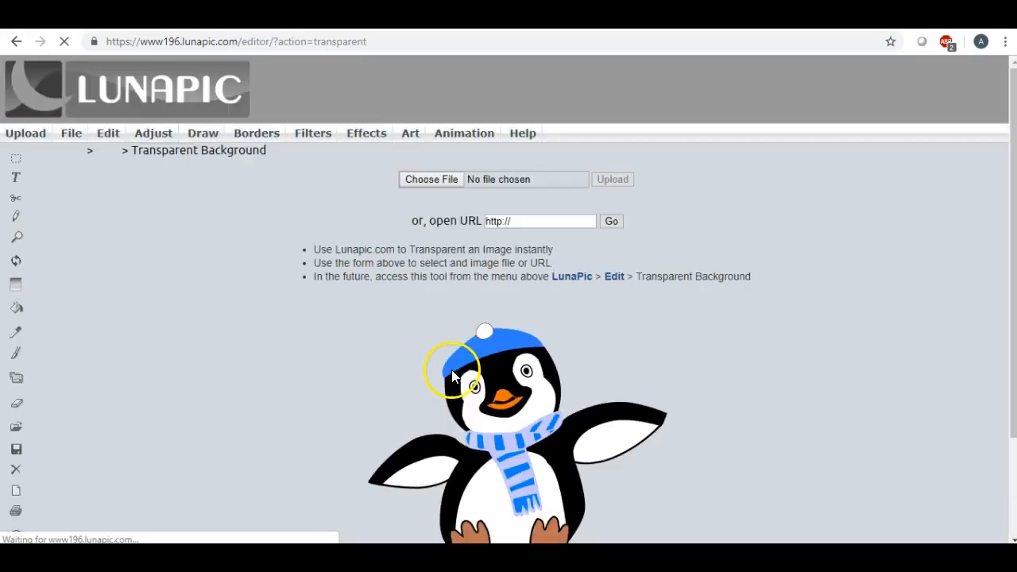
pyautogui.click(408, 177)
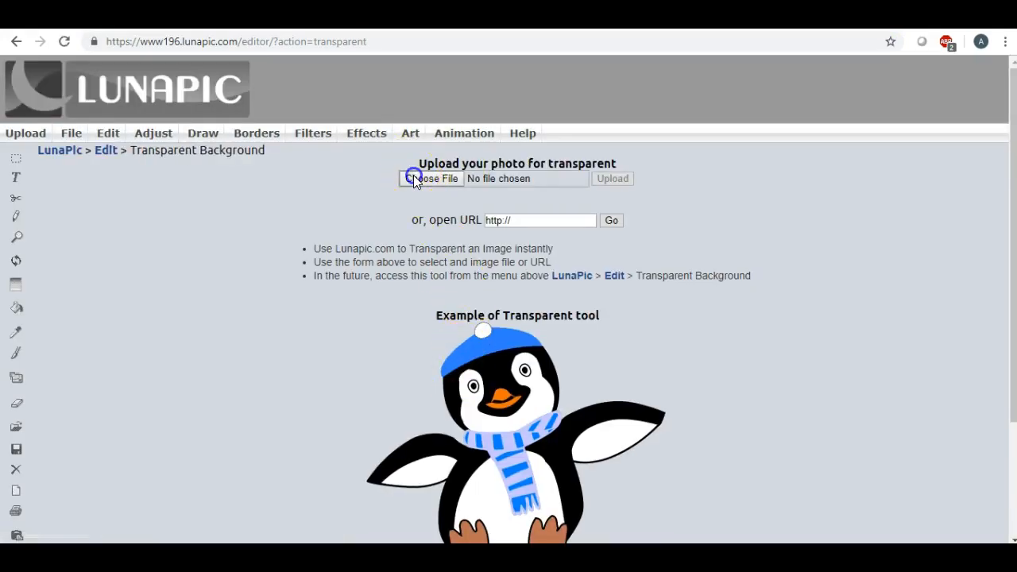
pyautogui.click(357, 173)
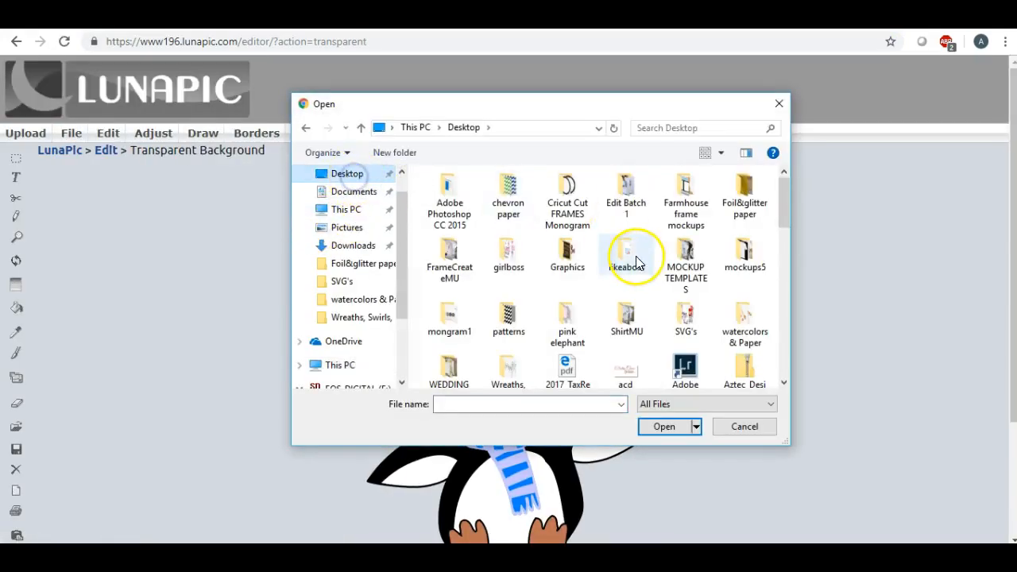
pyautogui.scroll(-1, 635, 263)
pyautogui.scroll(-2, 634, 263)
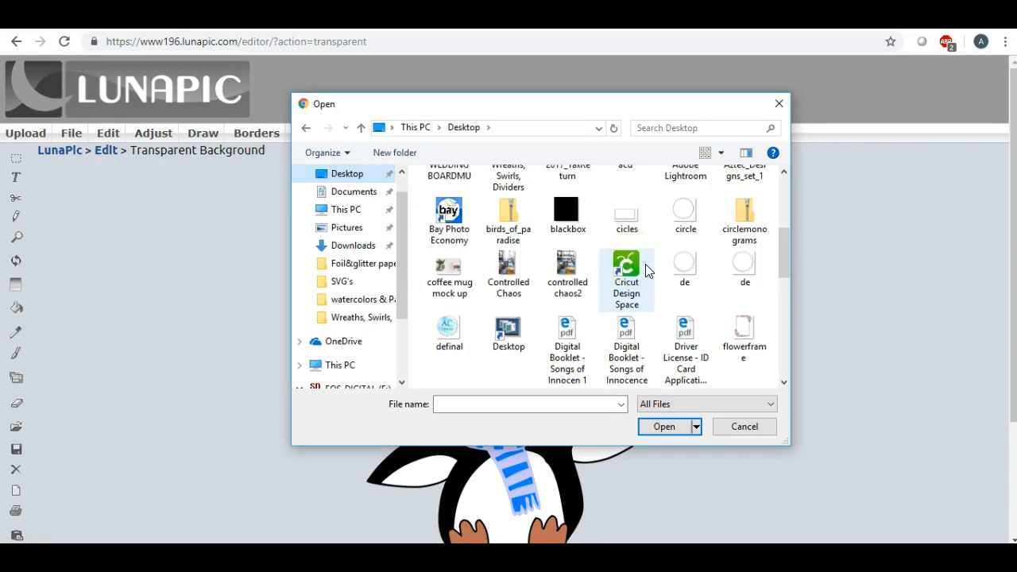
pyautogui.scroll(-2, 647, 271)
pyautogui.click(450, 229)
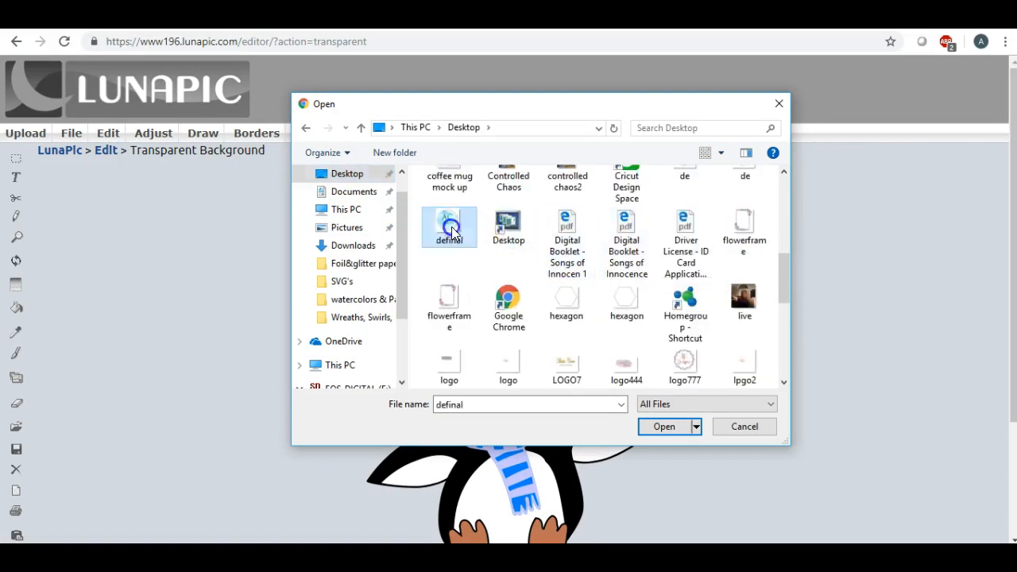
pyautogui.doubleClick(449, 229)
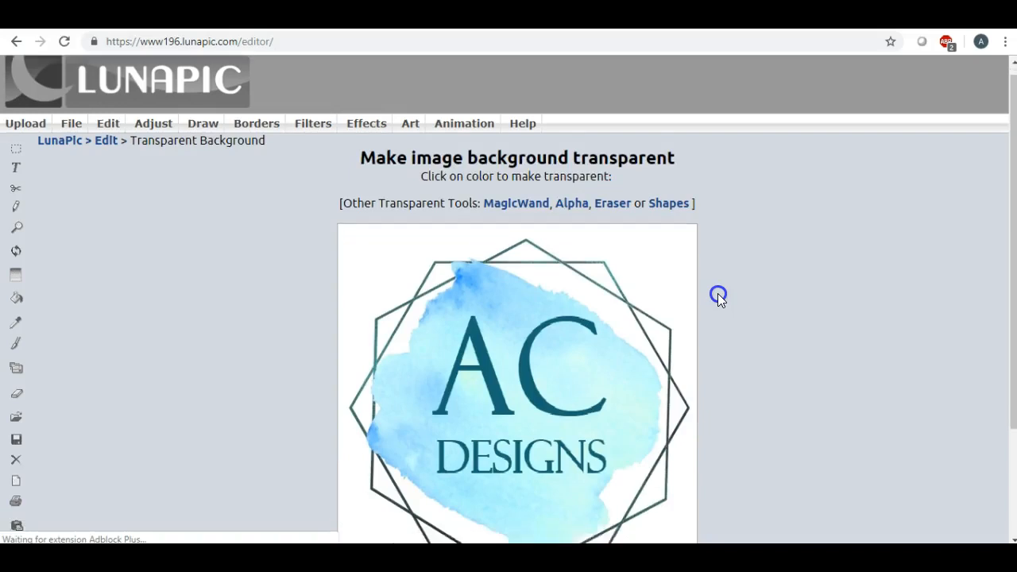
# Make the white background around the logo transparent and apply the effect
pyautogui.scroll(-2, 718, 294)
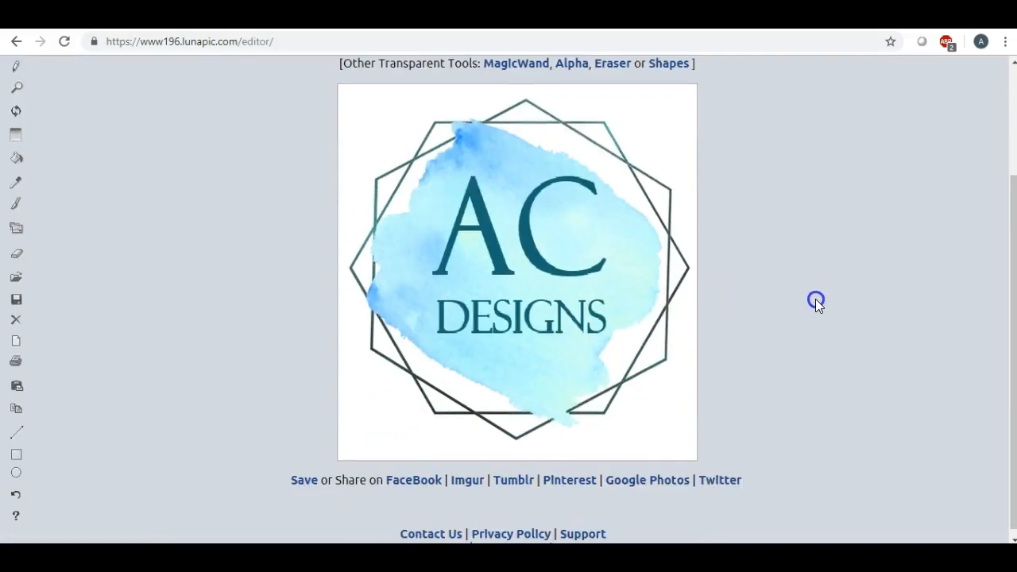
pyautogui.click(675, 140)
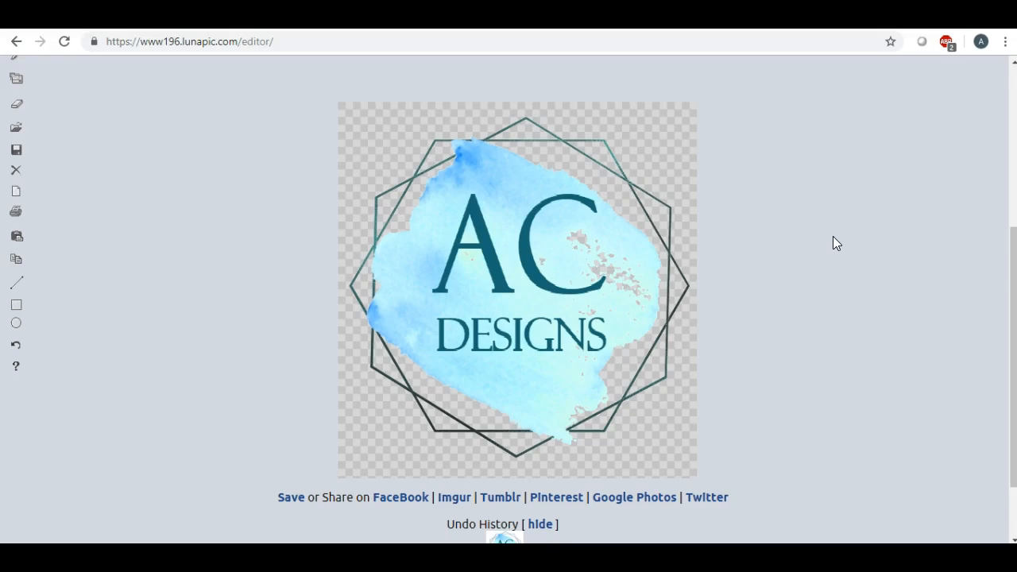
pyautogui.scroll(2, 834, 236)
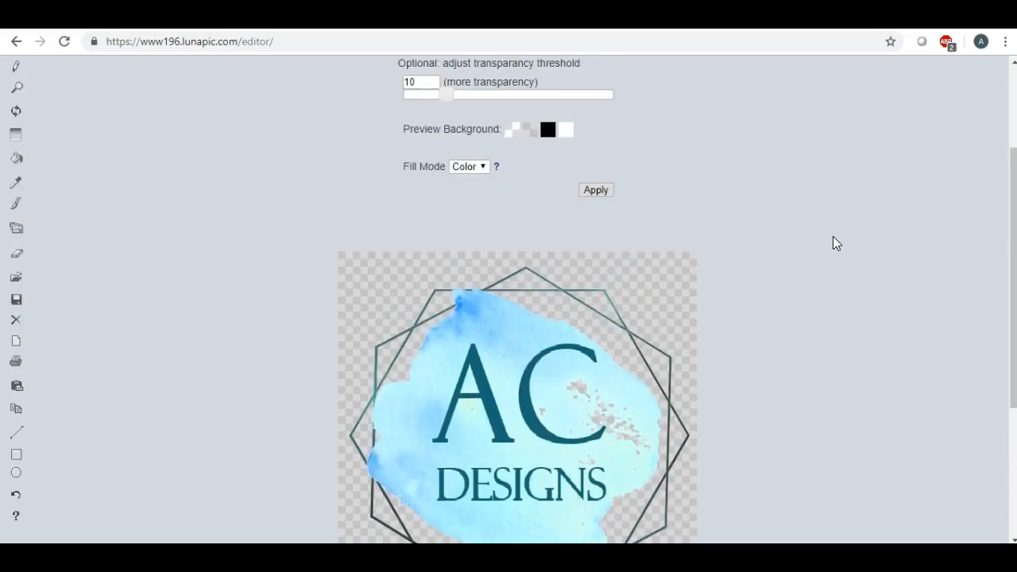
pyautogui.click(596, 190)
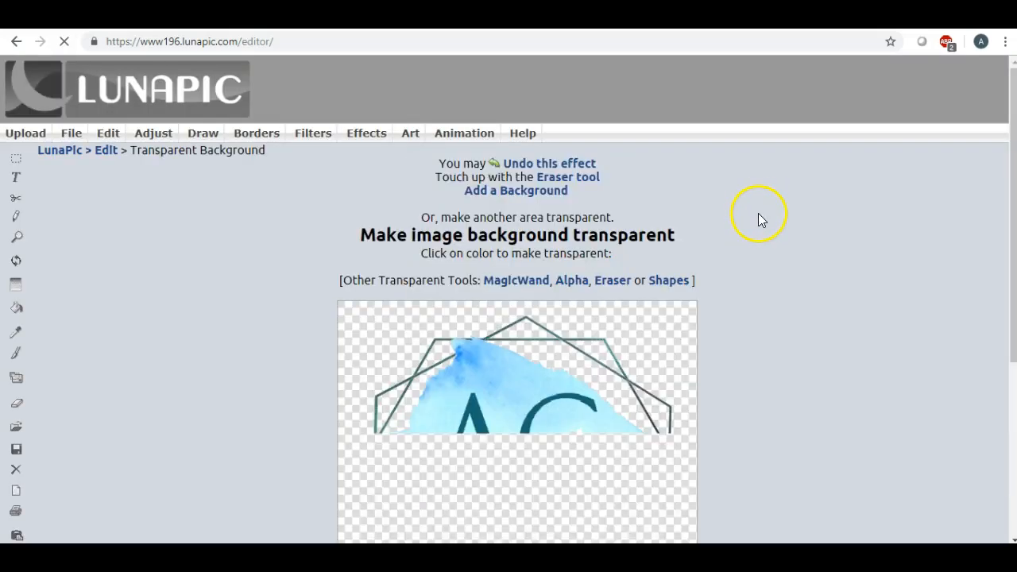
pyautogui.scroll(-3, 787, 250)
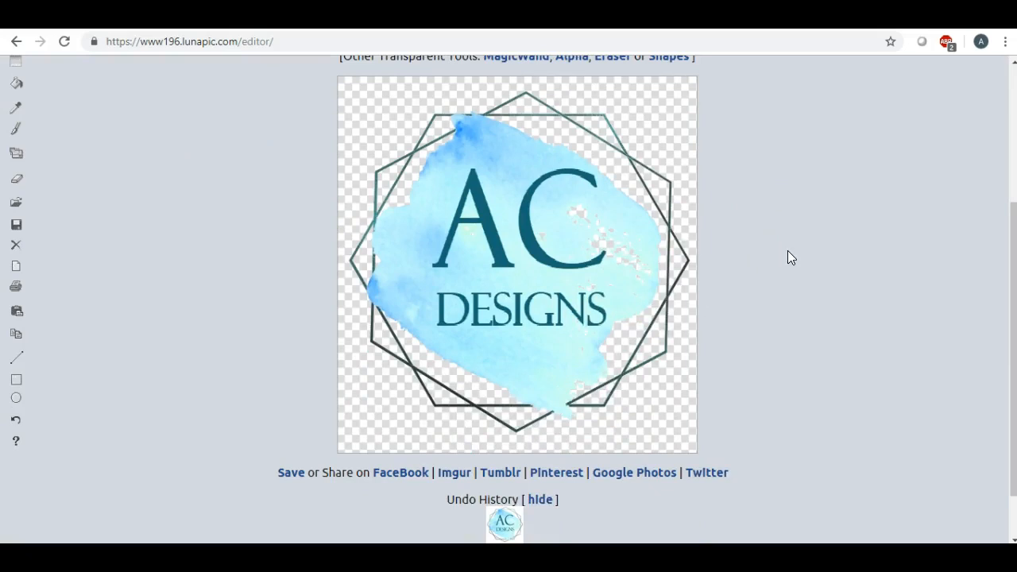
# Save the transparent logo as a PNG and open the downloaded file in the photo viewer
pyautogui.scroll(3, 787, 251)
pyautogui.moveTo(71, 133)
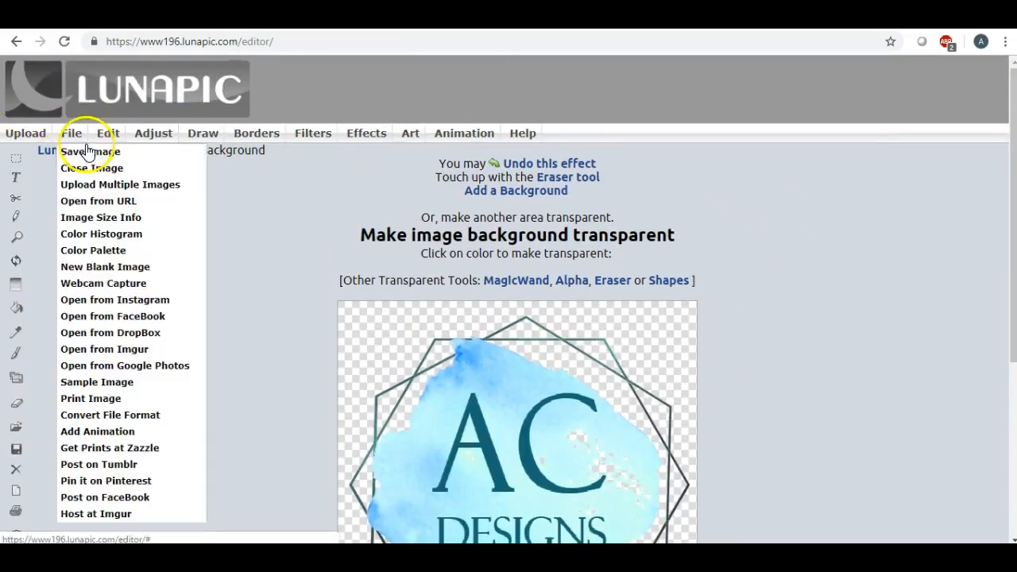
pyautogui.click(79, 152)
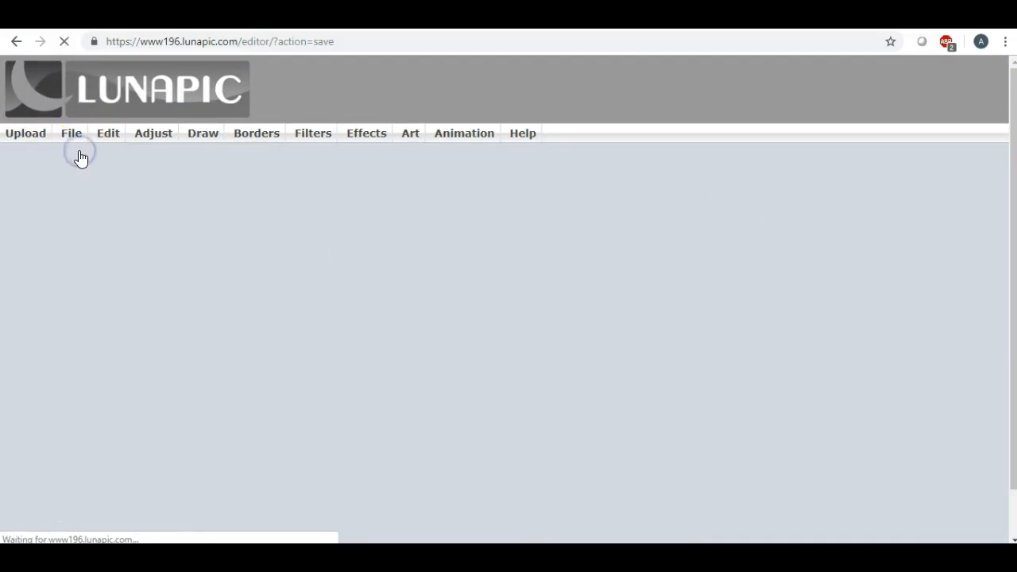
pyautogui.click(500, 211)
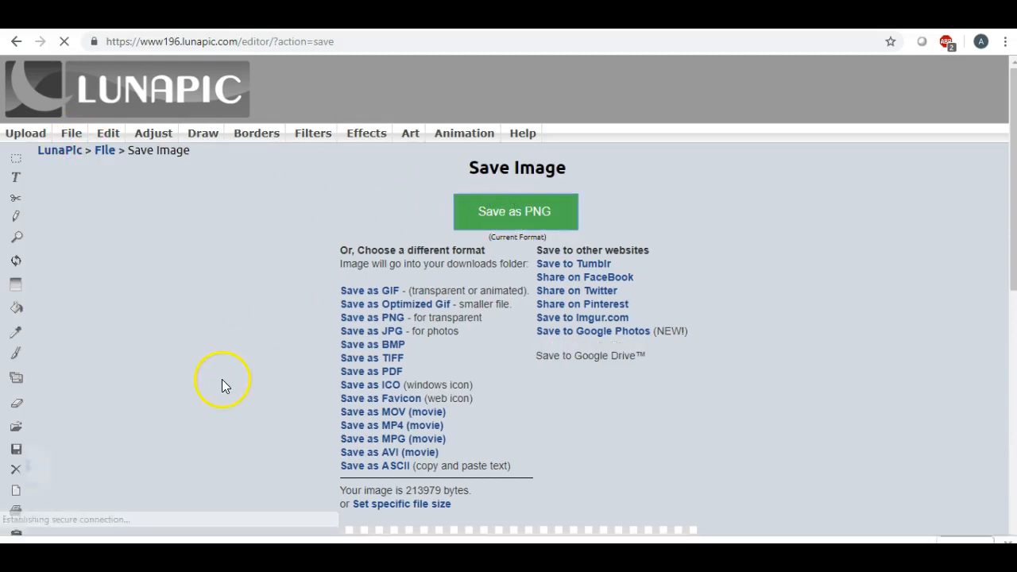
pyautogui.click(58, 531)
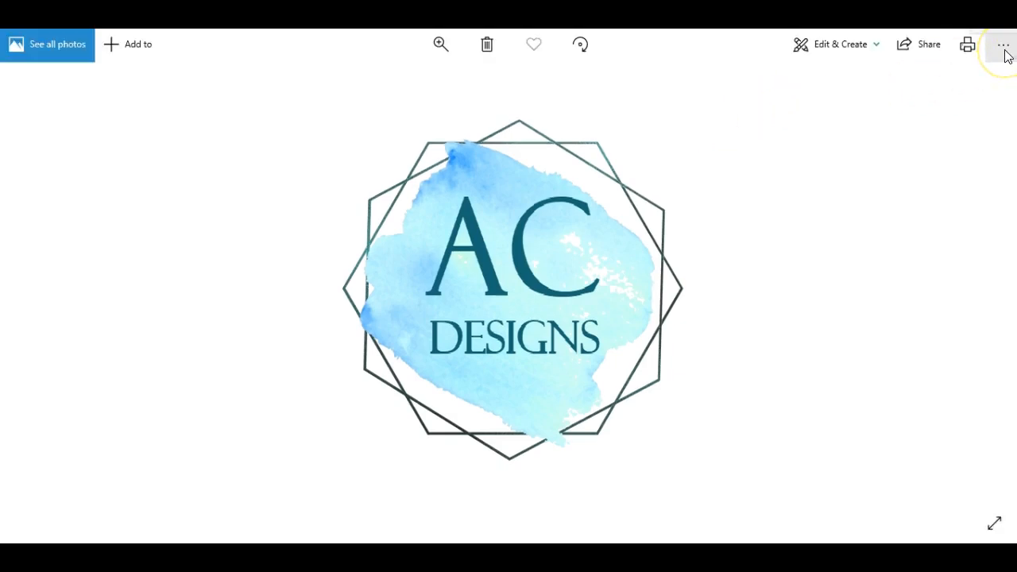
# Save a copy of the transparent logo to the Desktop as a PNG named definal, and close the photo viewer
pyautogui.click(1004, 49)
pyautogui.click(962, 108)
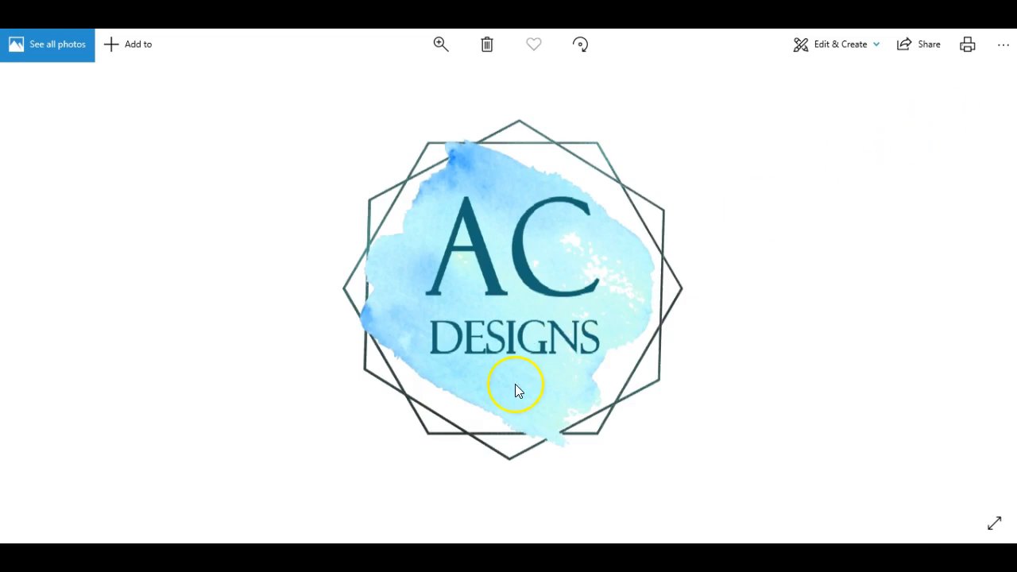
pyautogui.press('BackSpace')
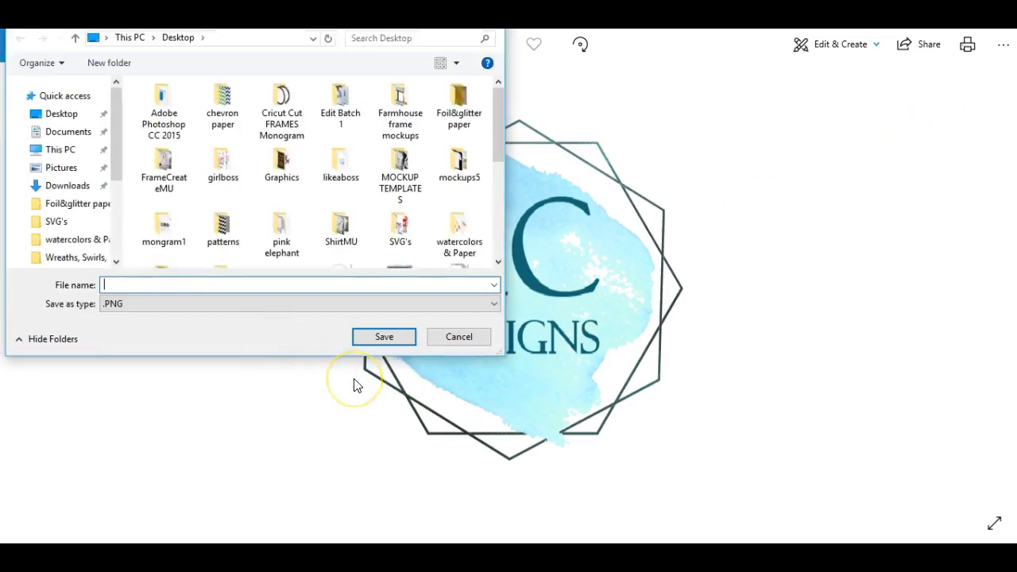
pyautogui.write('de')
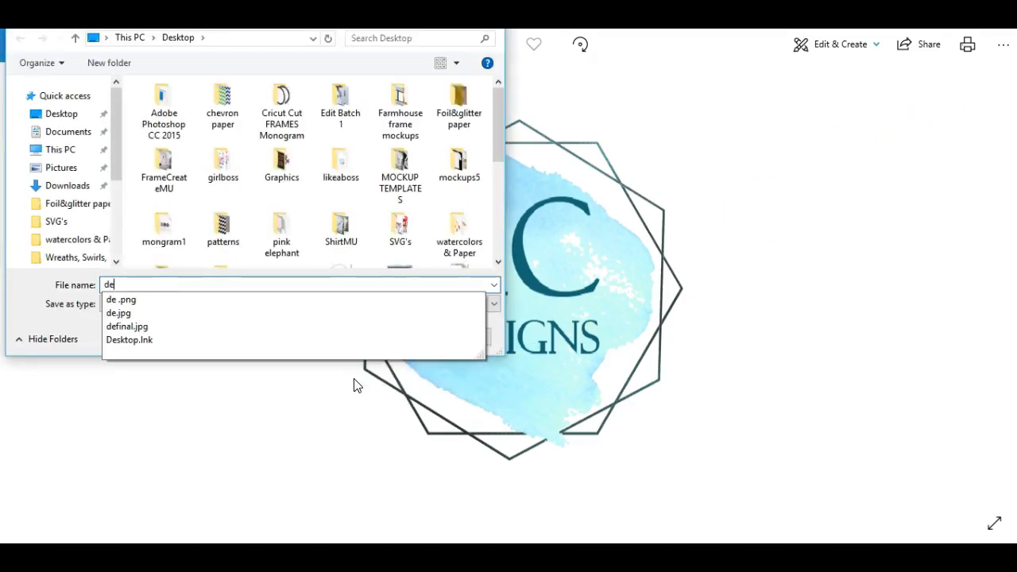
pyautogui.click(168, 330)
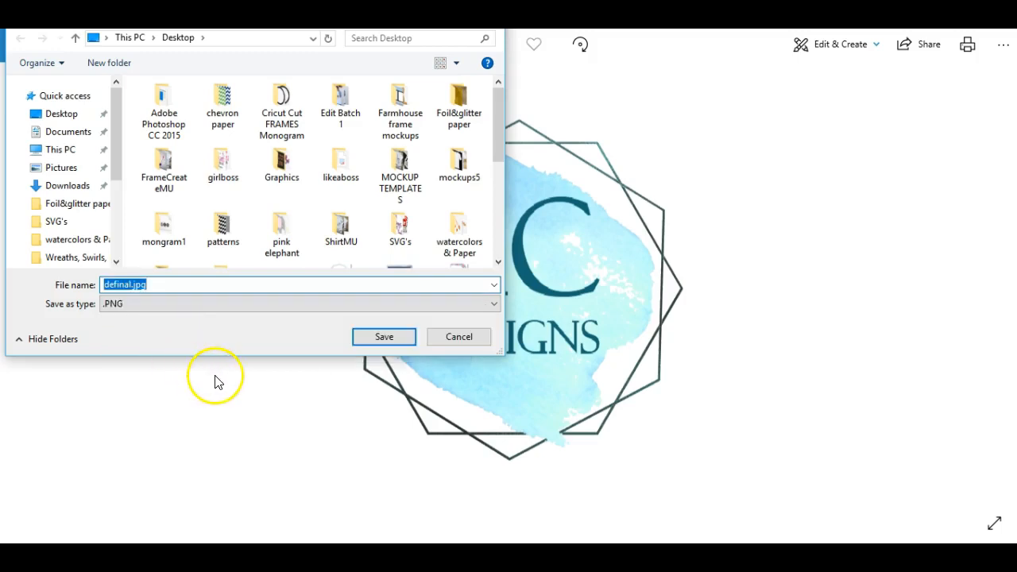
pyautogui.click(182, 283)
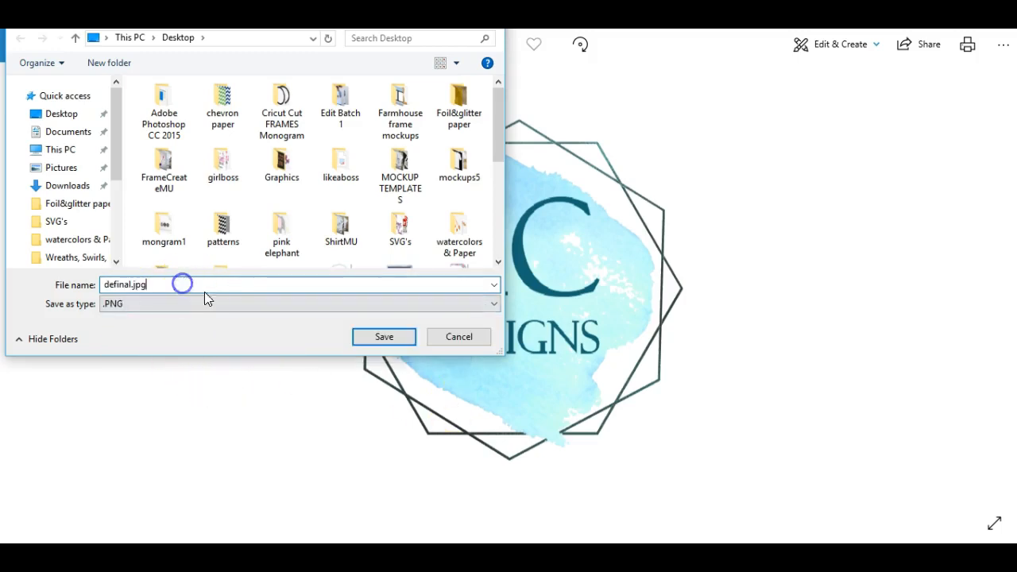
pyautogui.press('BackSpace')
pyautogui.press('BackSpace')
pyautogui.press('BackSpace')
pyautogui.press('BackSpace')
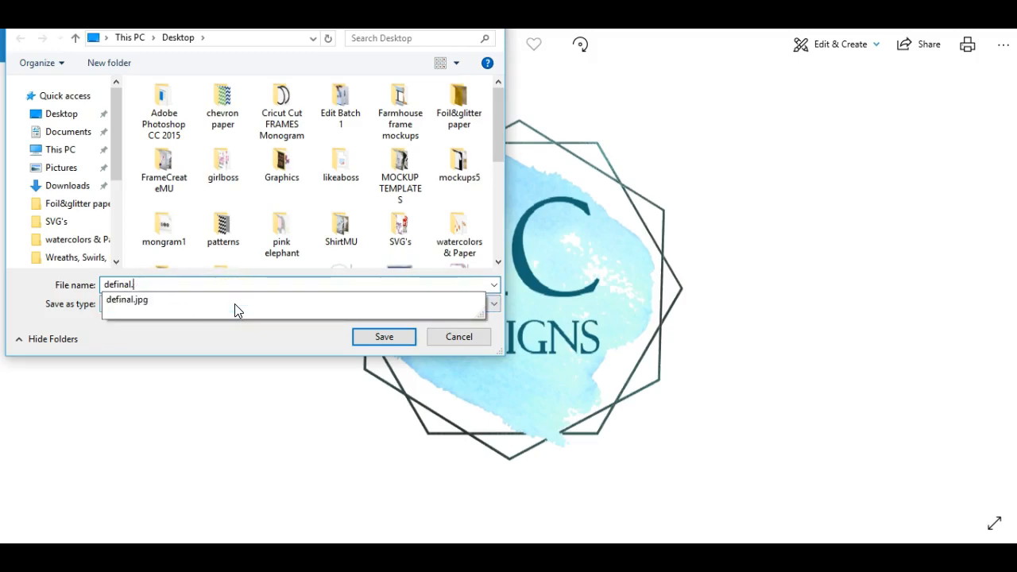
pyautogui.press('Escape')
pyautogui.click(370, 340)
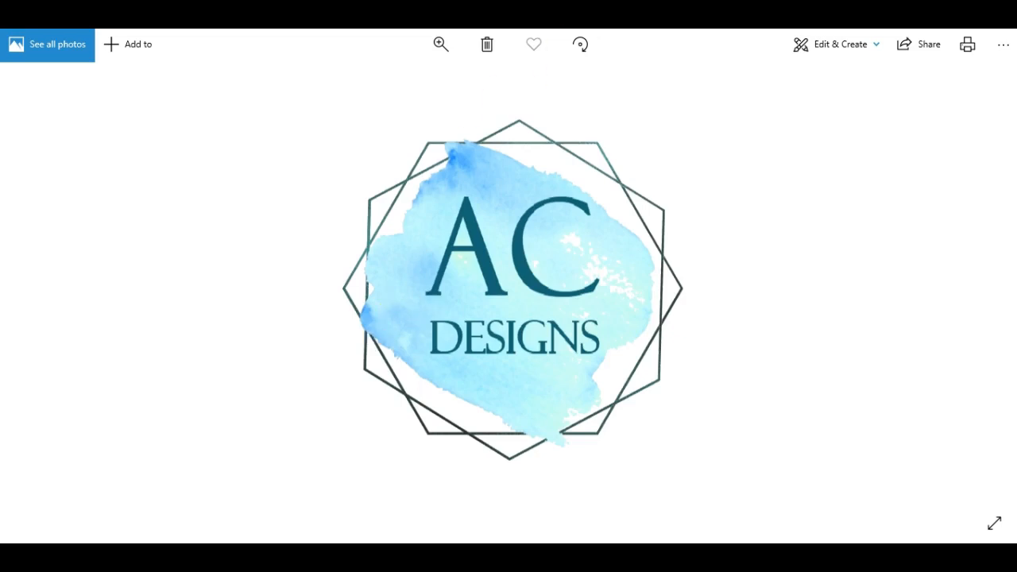
pyautogui.click(1001, 17)
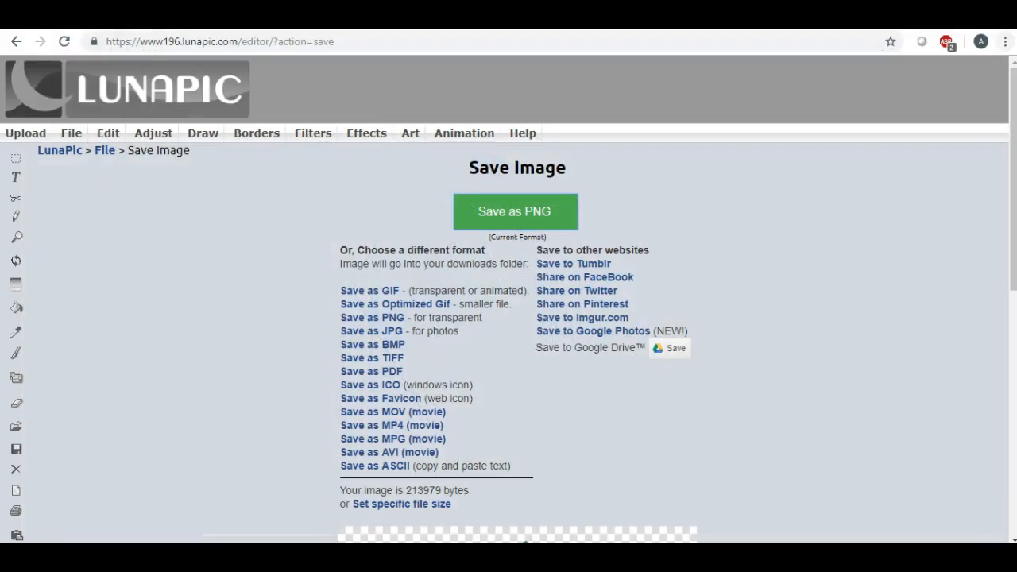
# Return to the iPiccy browser tab and switch from the photo Editor to the Designer
pyautogui.click(196, 16)
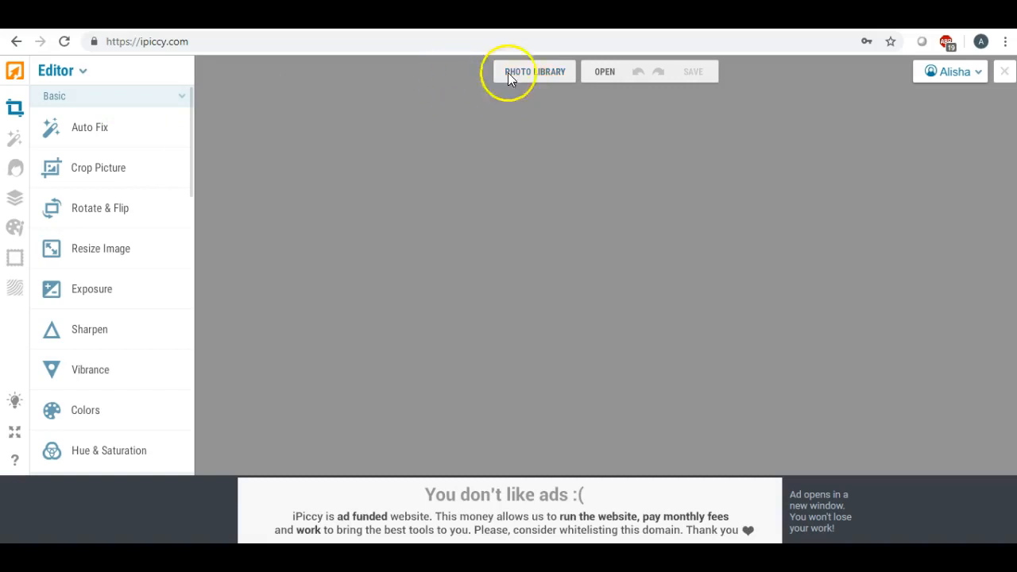
pyautogui.click(83, 71)
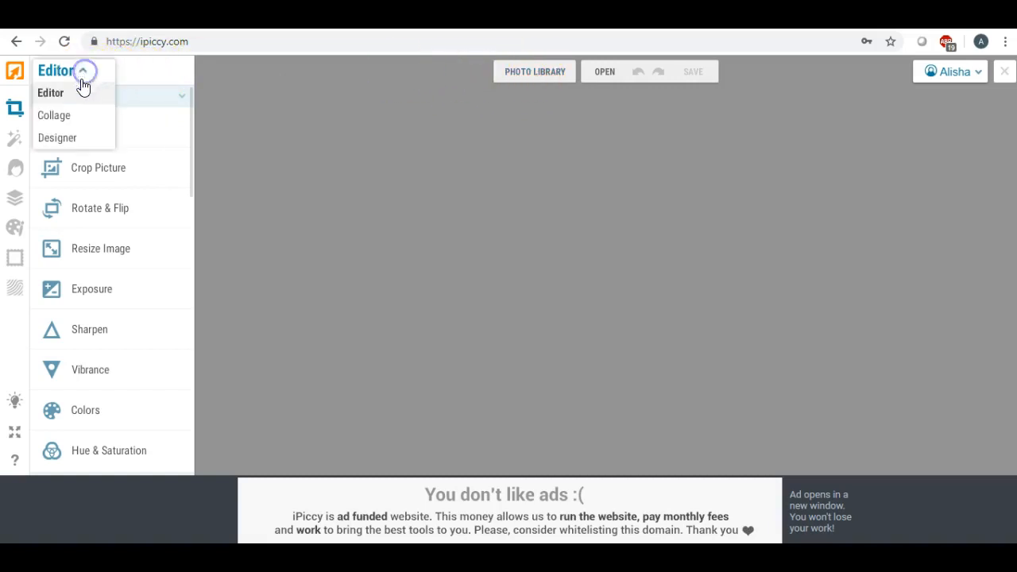
pyautogui.click(64, 139)
# Create a new custom-size design 1280 px wide and 720 px high with a white canvas
pyautogui.click(529, 71)
pyautogui.doubleClick(562, 209)
pyautogui.write('1280')
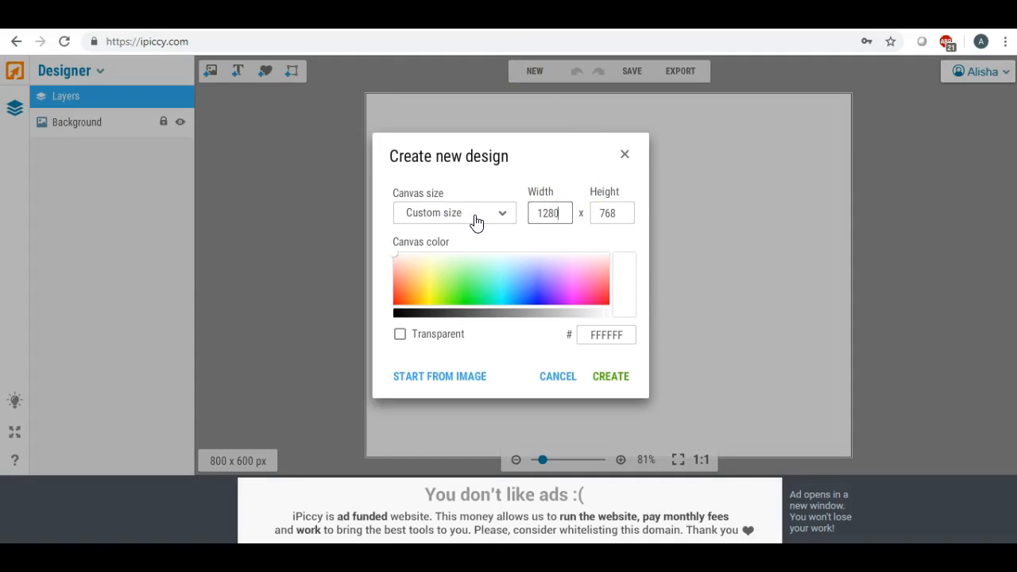
pyautogui.doubleClick(612, 211)
pyautogui.write('720')
pyautogui.click(610, 376)
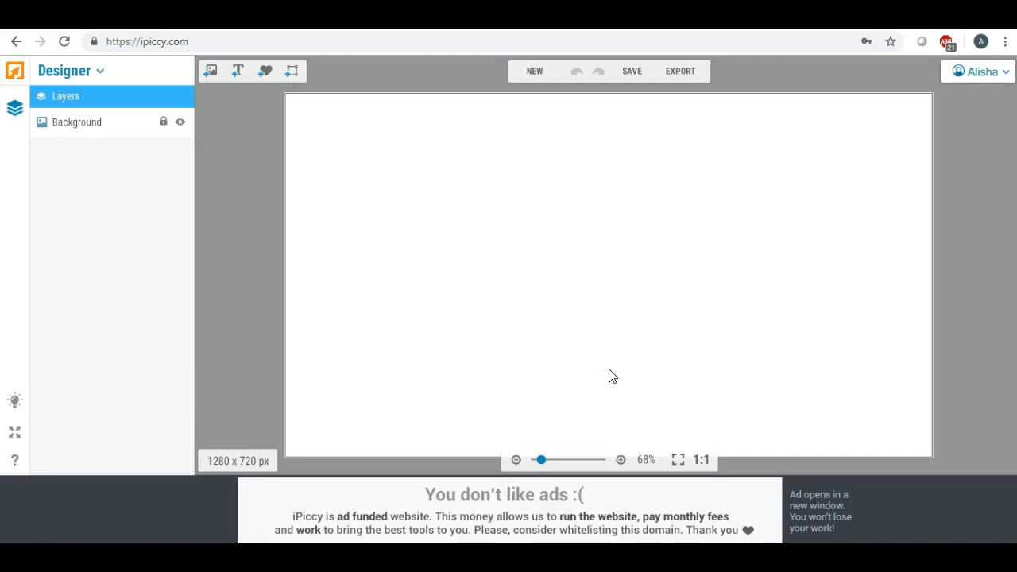
# Upload the transparent definal logo from the Desktop to the uploaded images
pyautogui.click(210, 70)
pyautogui.click(97, 114)
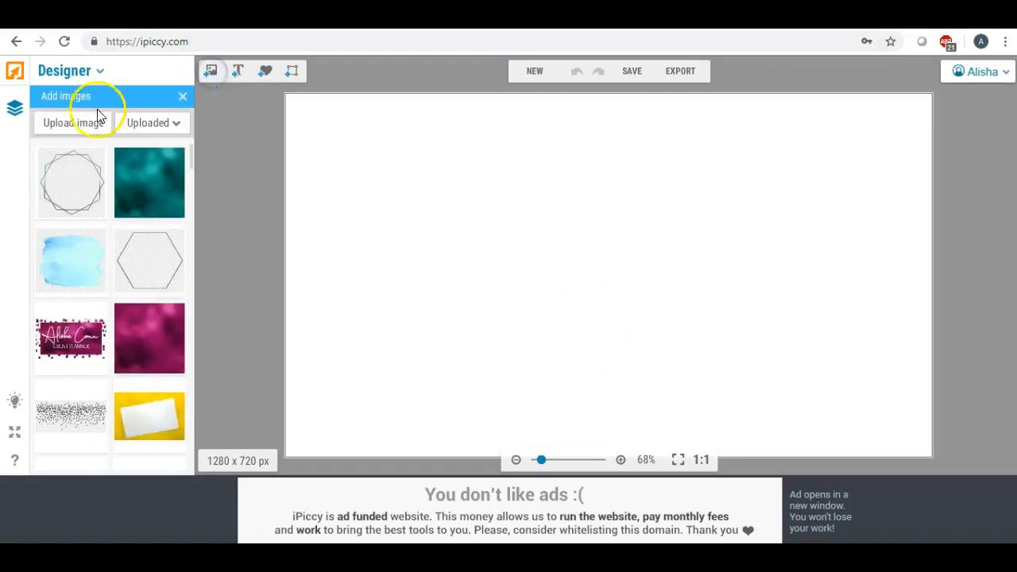
pyautogui.click(69, 123)
pyautogui.click(347, 173)
pyautogui.scroll(-3, 624, 232)
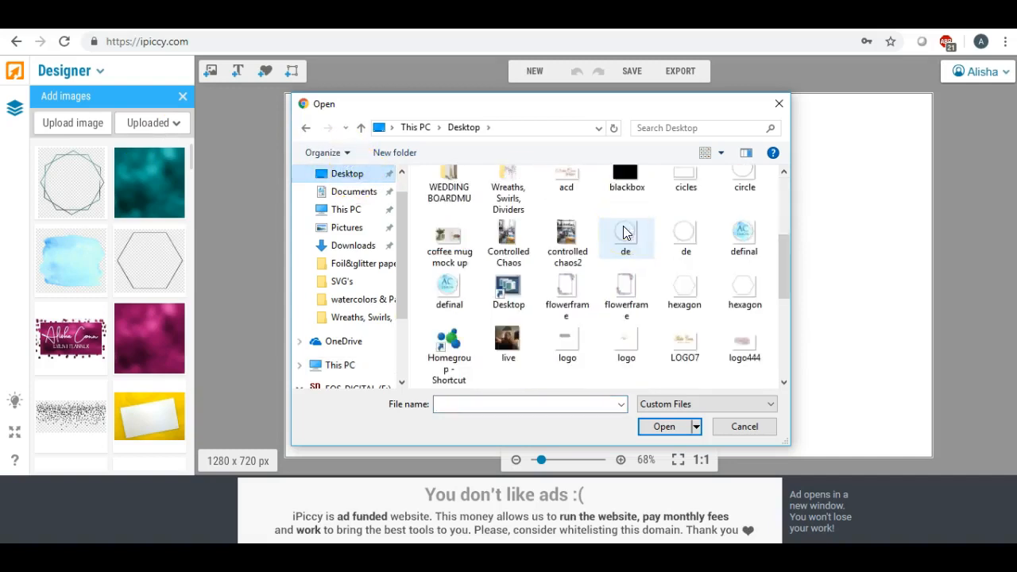
pyautogui.doubleClick(743, 241)
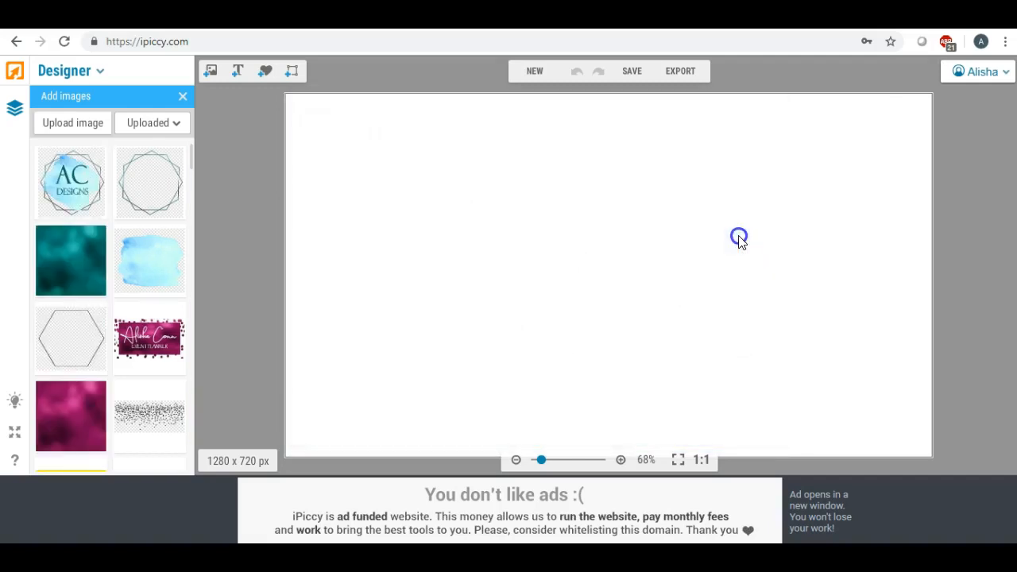
# Place the uploaded AC Designs logo in the upper-left area of the white canvas
pyautogui.click(94, 193)
pyautogui.click(154, 221)
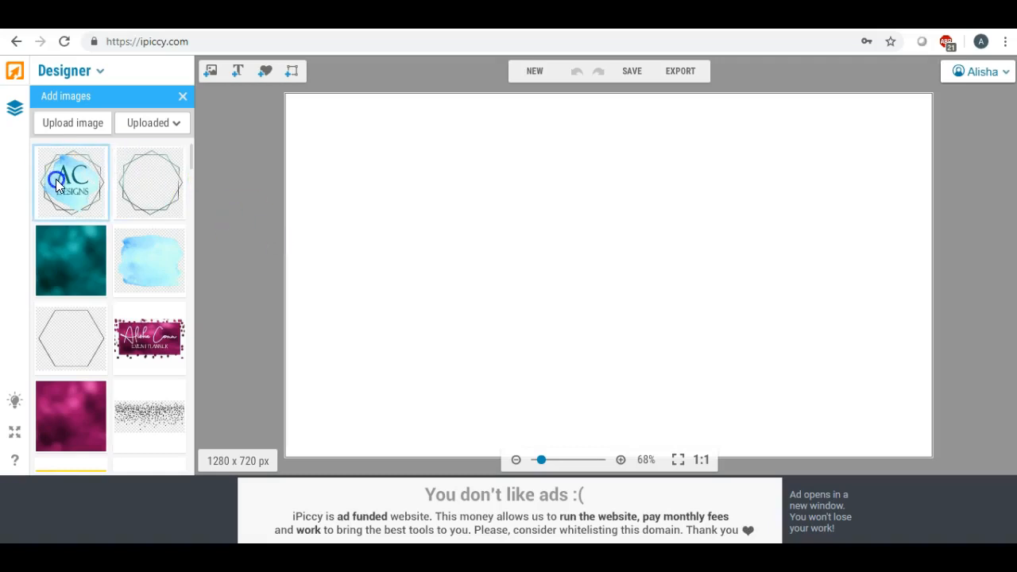
pyautogui.click(120, 208)
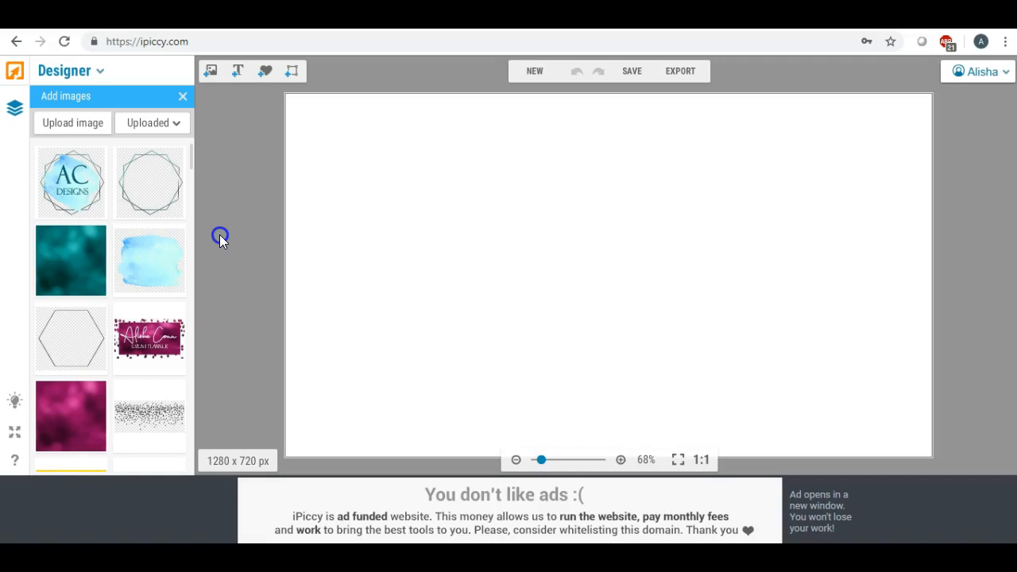
pyautogui.moveTo(73, 181); pyautogui.dragTo(374, 199)
pyautogui.click(387, 200)
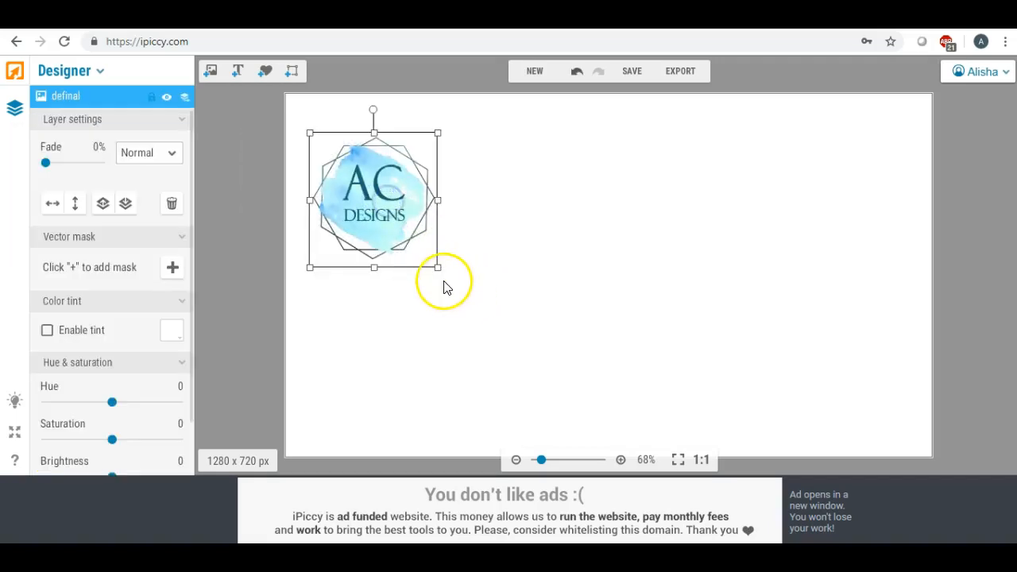
# Enlarge the logo to nearly the full canvas height, position it on the canvas's left half and deselect it
pyautogui.moveTo(438, 269); pyautogui.dragTo(615, 459)
pyautogui.moveTo(485, 315); pyautogui.dragTo(468, 293)
pyautogui.moveTo(598, 422); pyautogui.dragTo(617, 456)
pyautogui.click(695, 334)
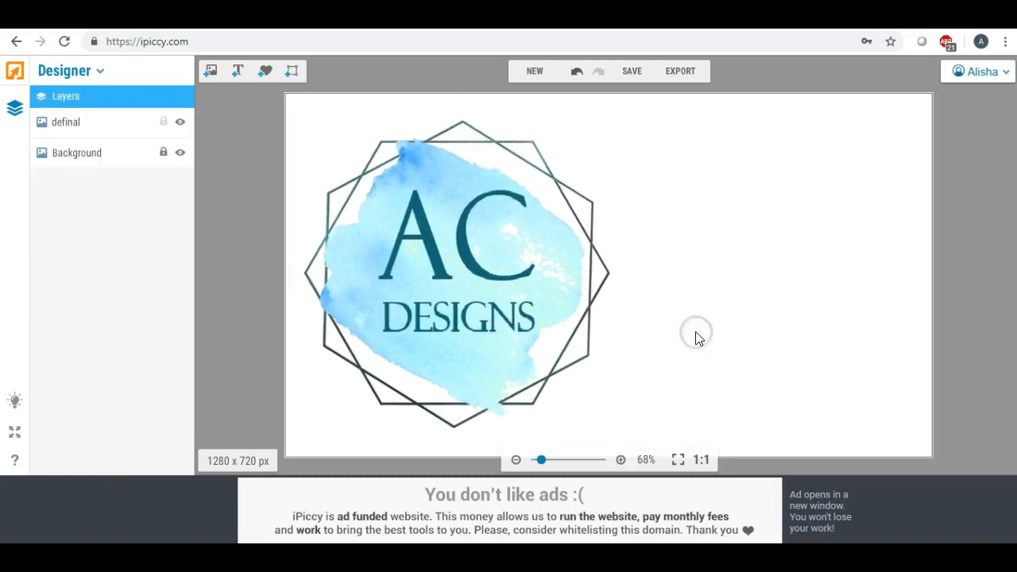
pyautogui.moveTo(521, 286); pyautogui.dragTo(525, 277)
pyautogui.click(711, 276)
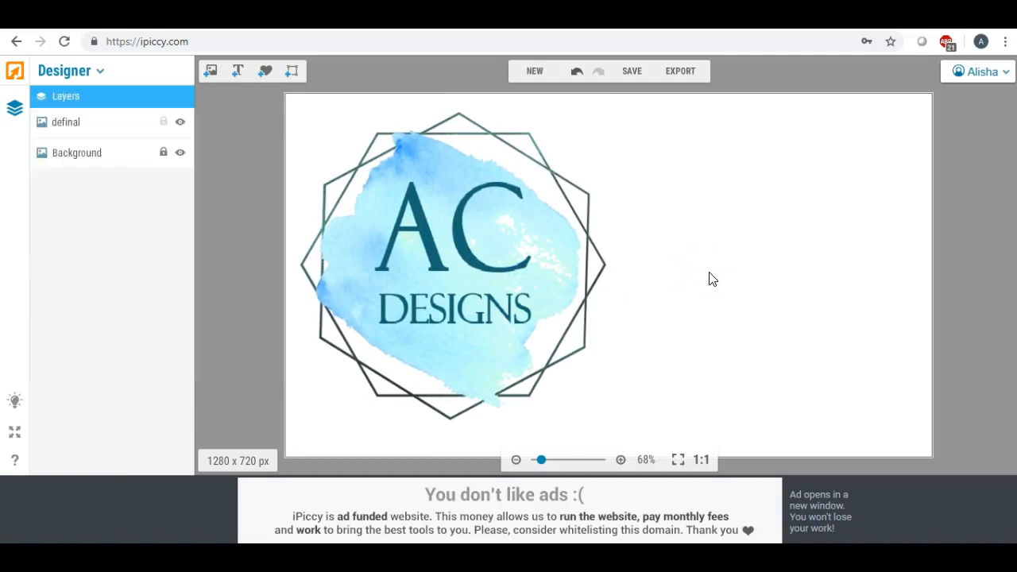